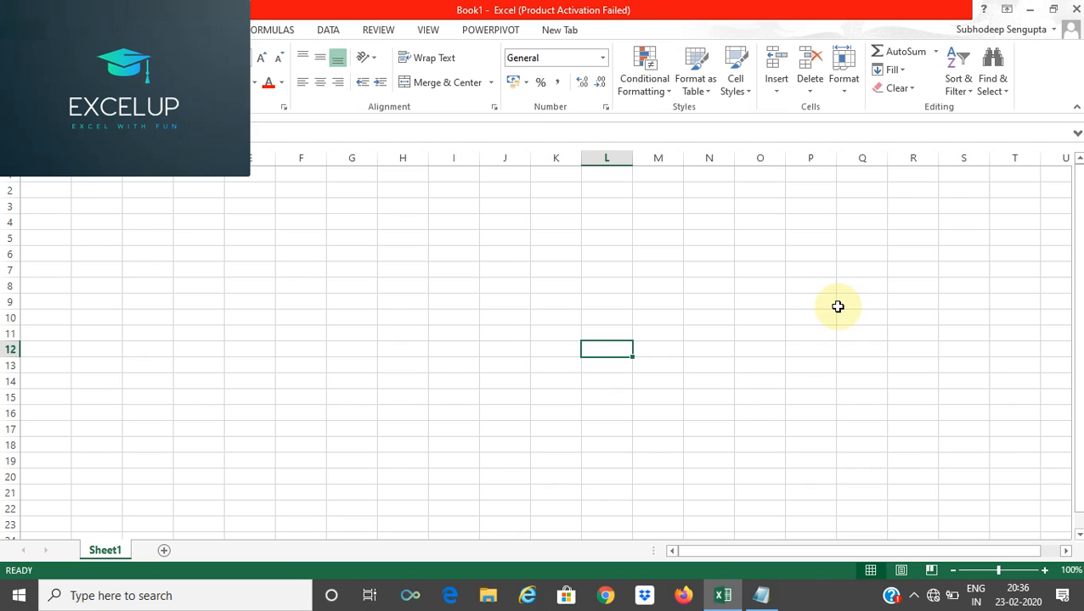
Enter "a" in cell D4 and "b" in the adjacent cell E4.
{"action": "left_click", "coordinate": [216, 221]}
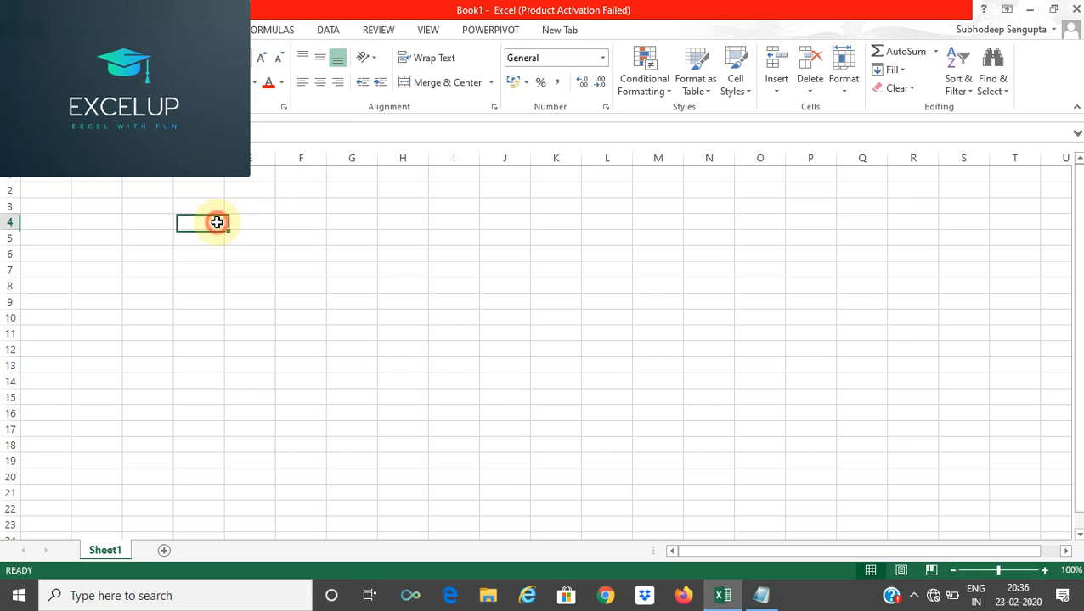
{"action": "type", "text": "a"}
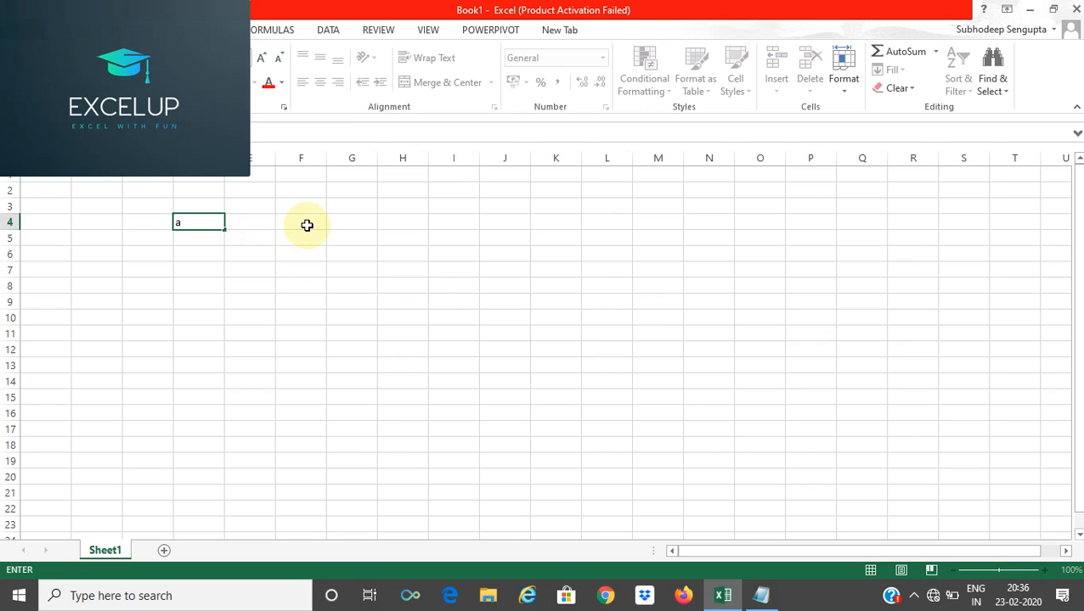
{"action": "key", "text": "Tab"}
{"action": "type", "text": "b"}
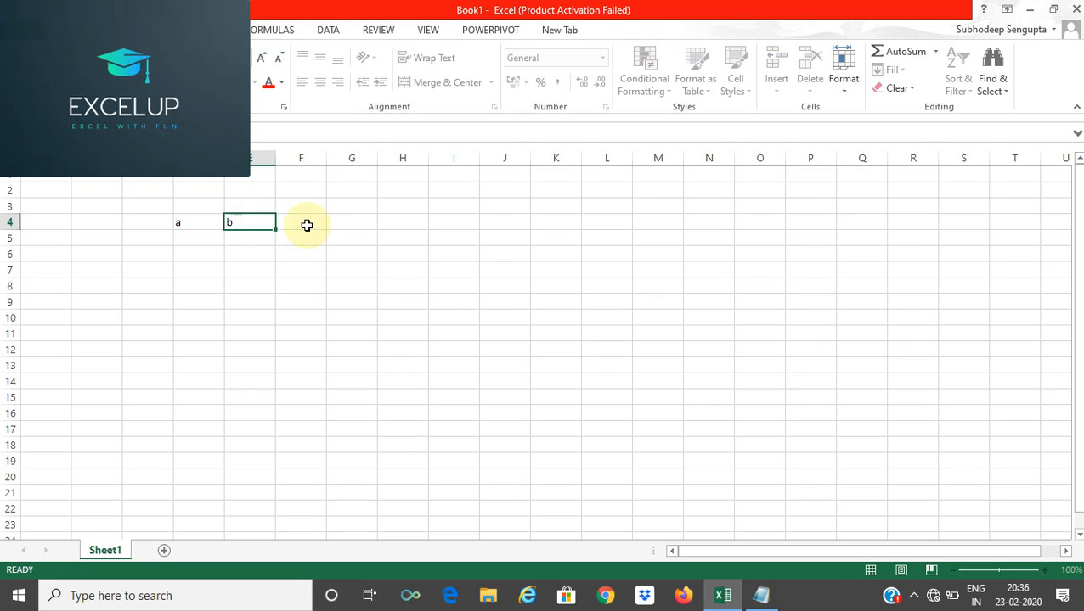
{"action": "key", "text": "Return"}
Insert a sheet column before column D, which holds the "a" entry.
{"action": "left_click", "coordinate": [200, 219]}
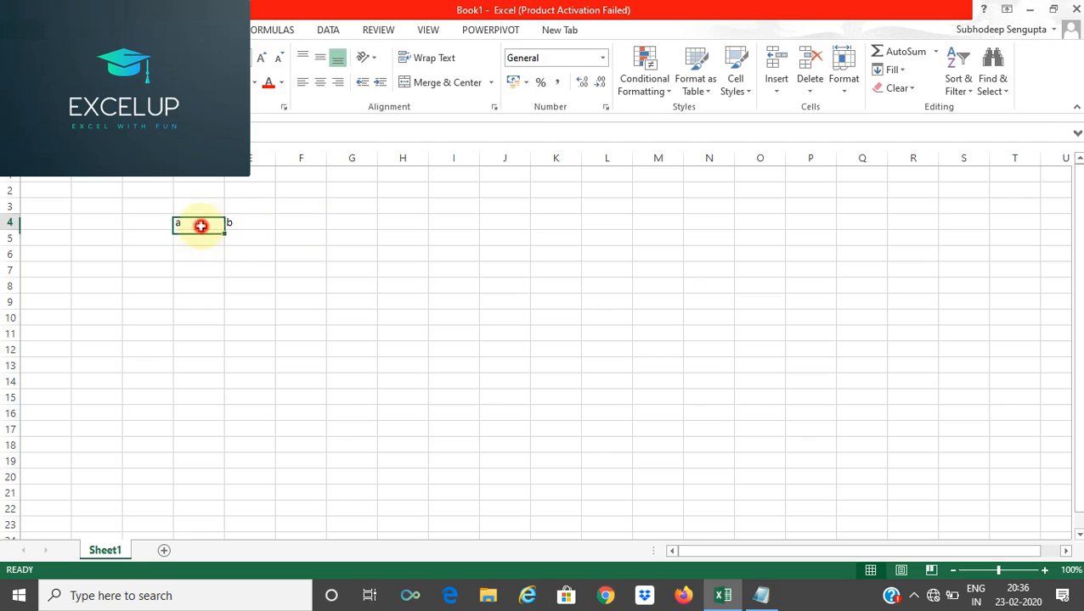
{"action": "left_click", "coordinate": [249, 223]}
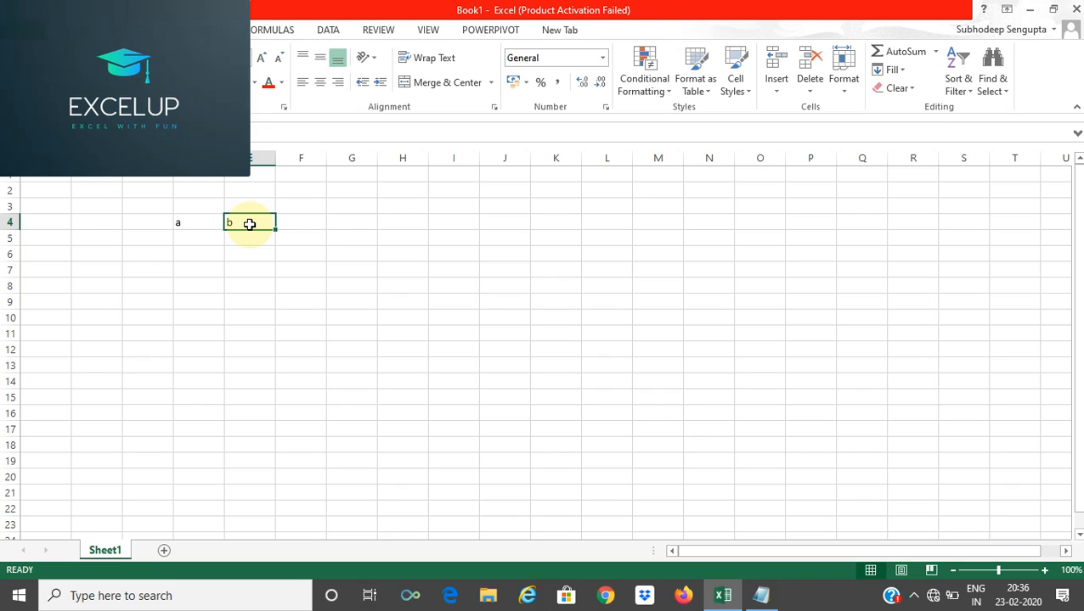
{"action": "left_click", "coordinate": [207, 227]}
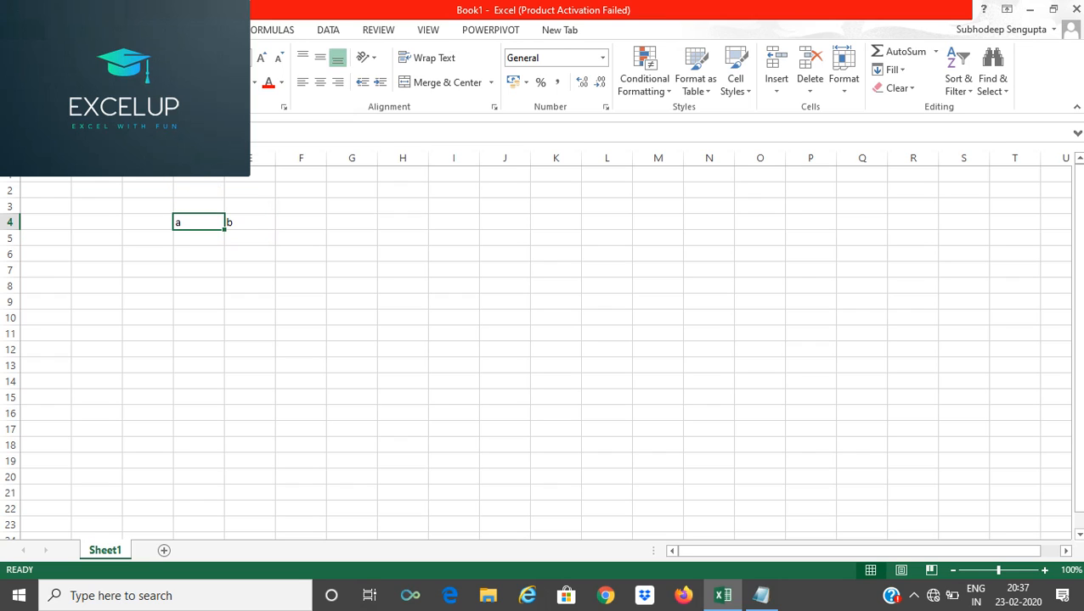
{"action": "left_click", "coordinate": [116, 29]}
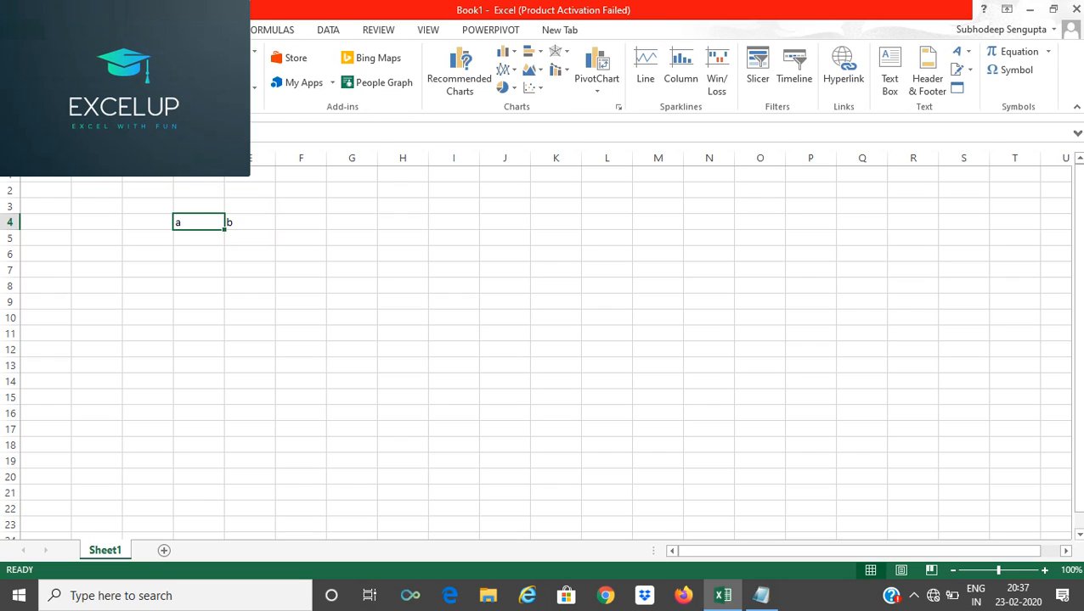
{"action": "left_click", "coordinate": [73, 30]}
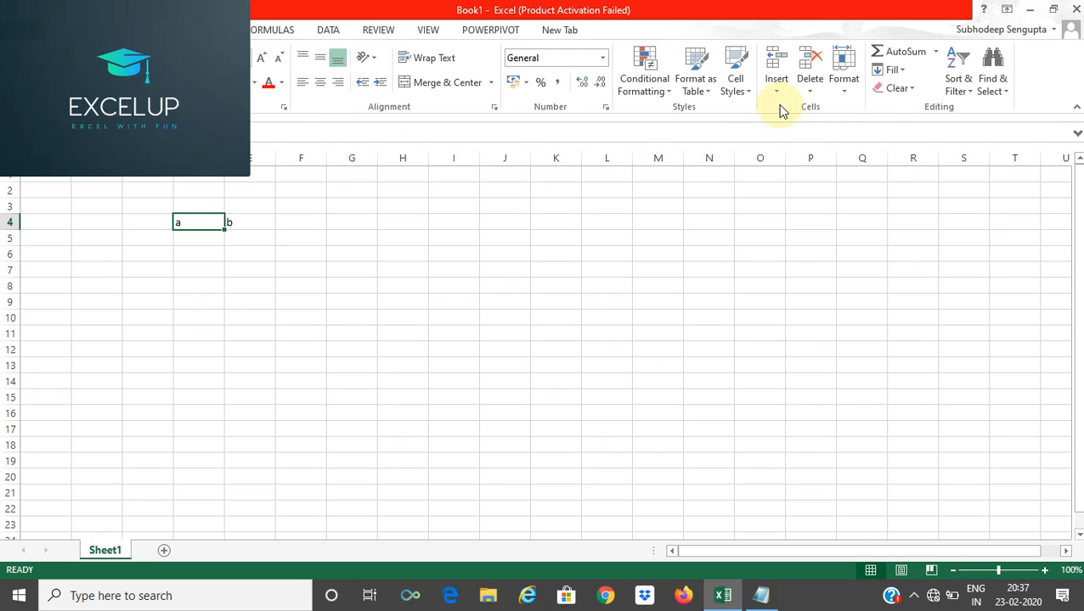
{"action": "left_click", "coordinate": [775, 83]}
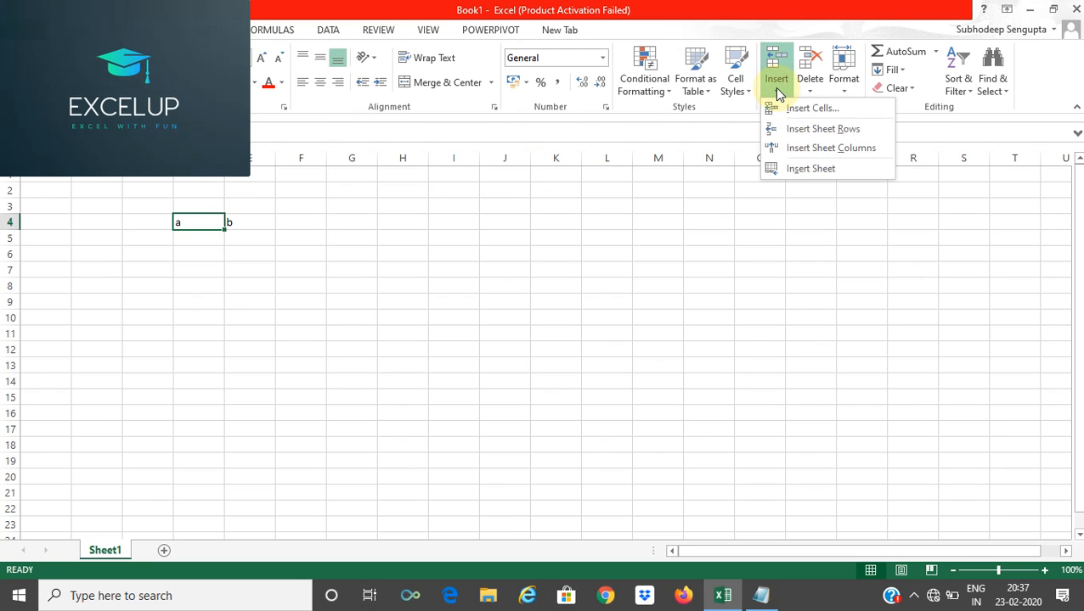
{"action": "left_click", "coordinate": [824, 148]}
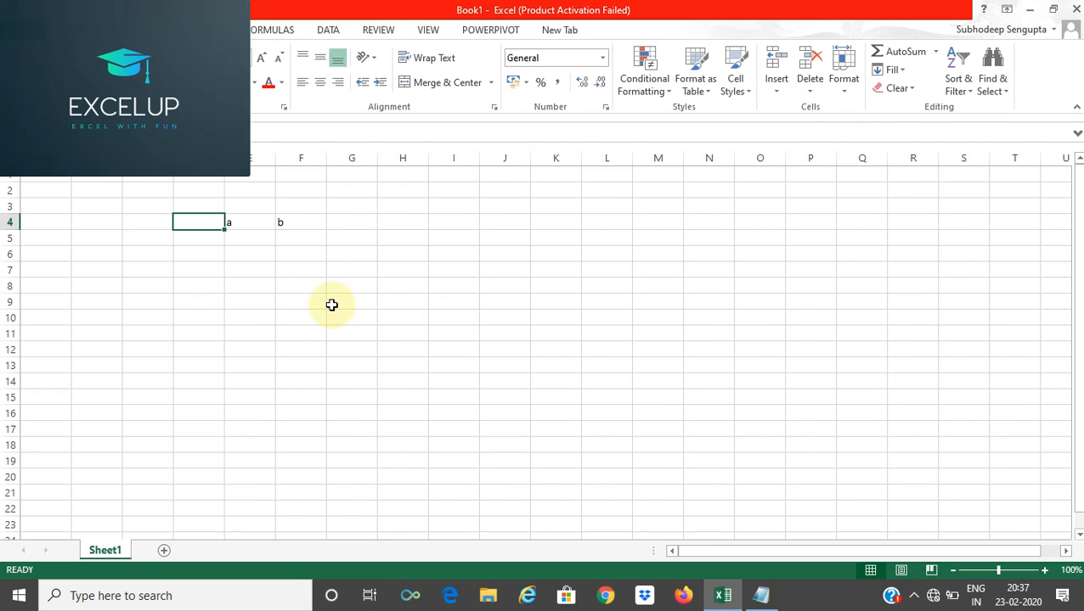
Insert a sheet column before column F, between the "a" and "b" entries.
{"action": "left_click", "coordinate": [287, 227]}
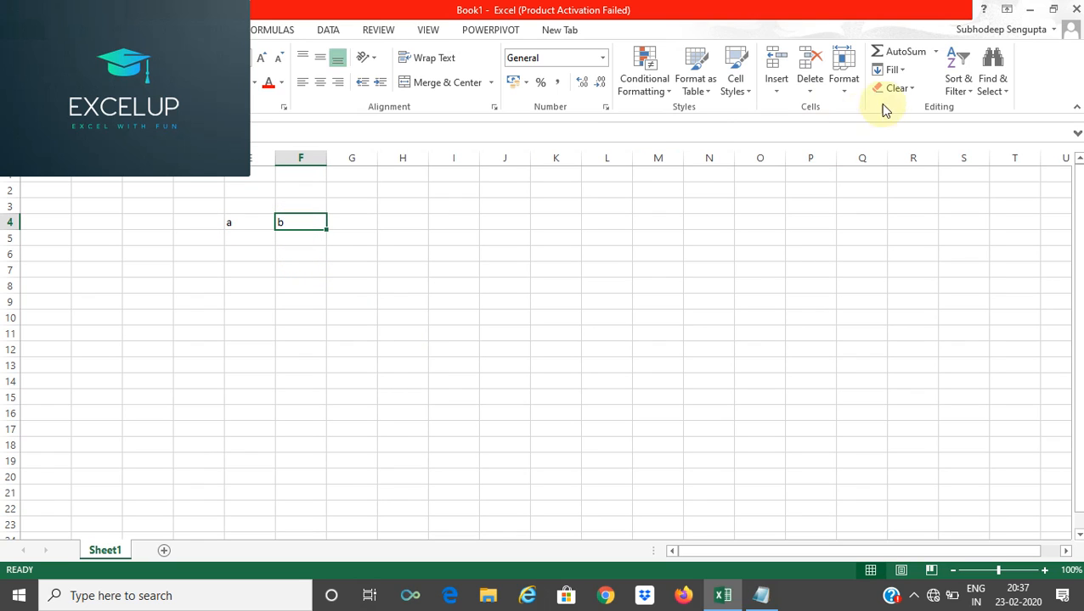
{"action": "left_click", "coordinate": [775, 88]}
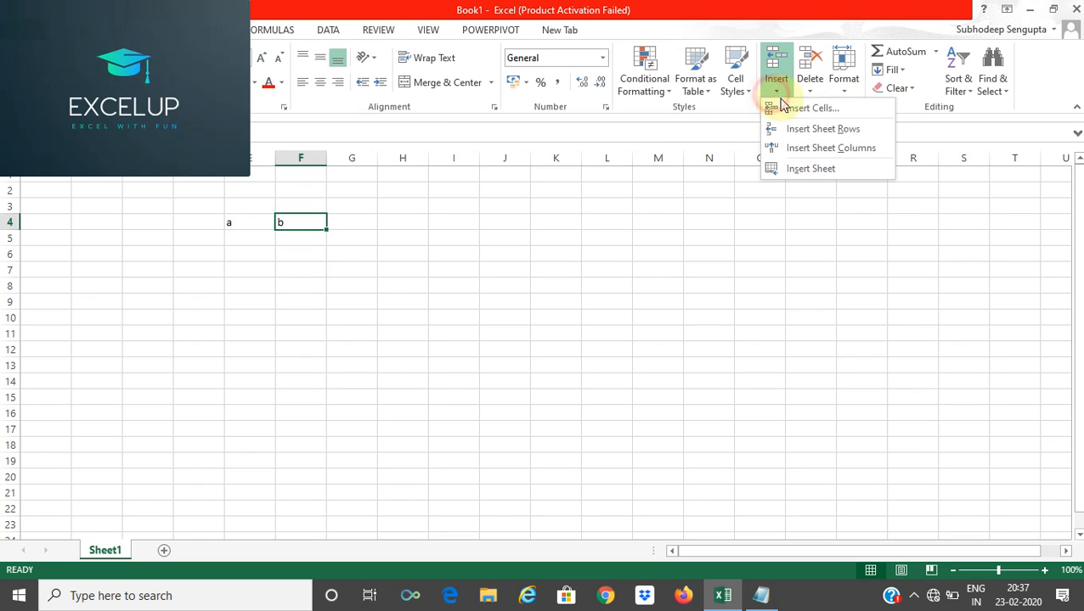
{"action": "left_click", "coordinate": [823, 148]}
{"action": "left_click", "coordinate": [300, 314]}
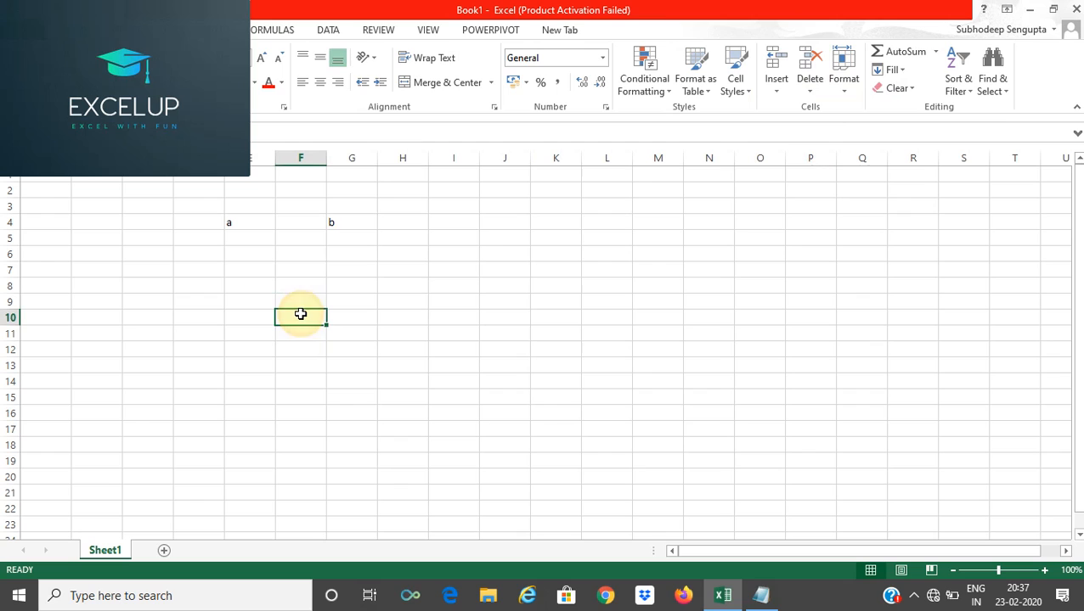
Undo the last two column insertions.
{"action": "left_click", "coordinate": [342, 220]}
{"action": "key", "text": "ctrl+z"}
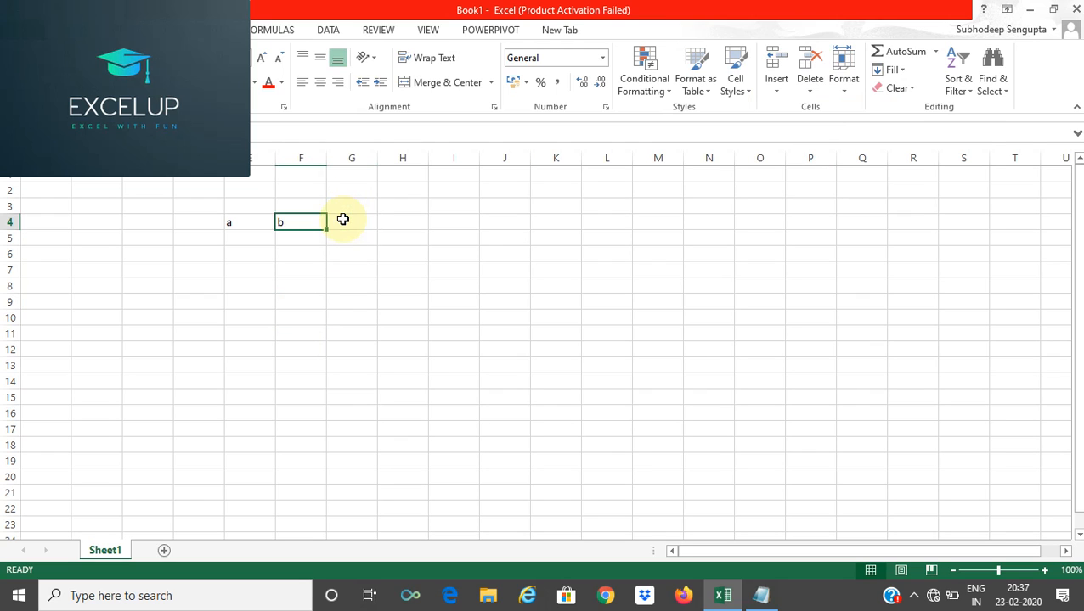
{"action": "key", "text": "ctrl+z"}
Insert one sheet column before column E, separating "a" in D4 from "b" in E4.
{"action": "left_click", "coordinate": [280, 220]}
{"action": "left_click", "coordinate": [255, 223]}
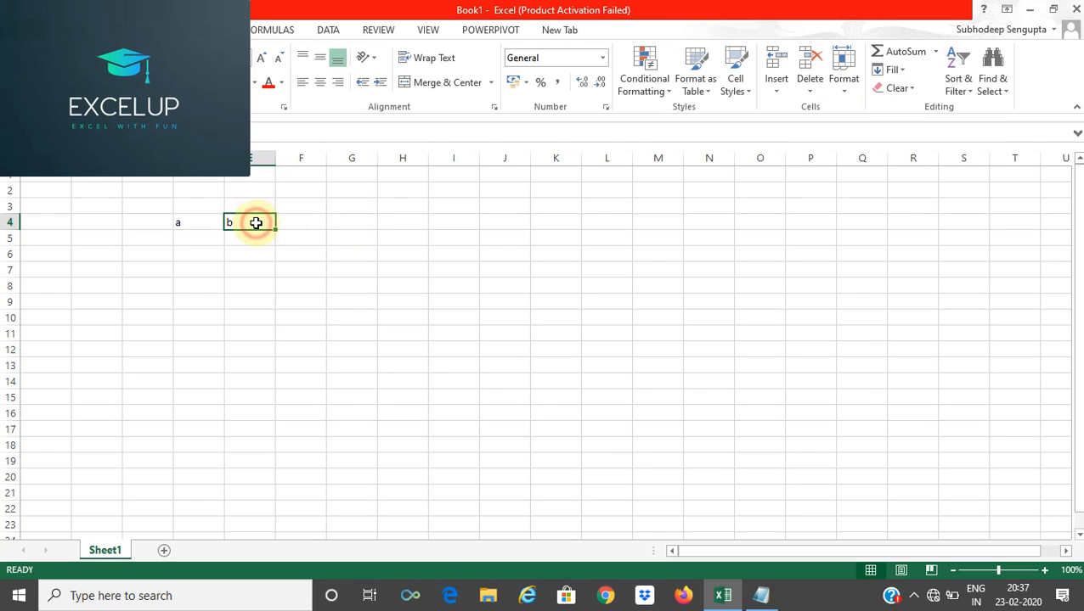
{"action": "left_click", "coordinate": [777, 88]}
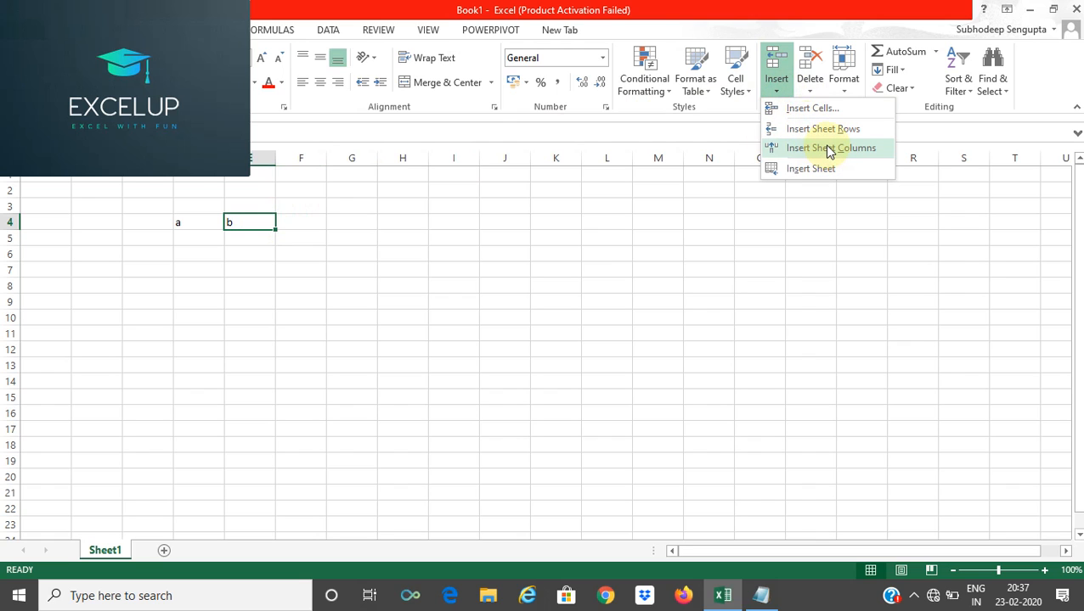
{"action": "left_click", "coordinate": [828, 149]}
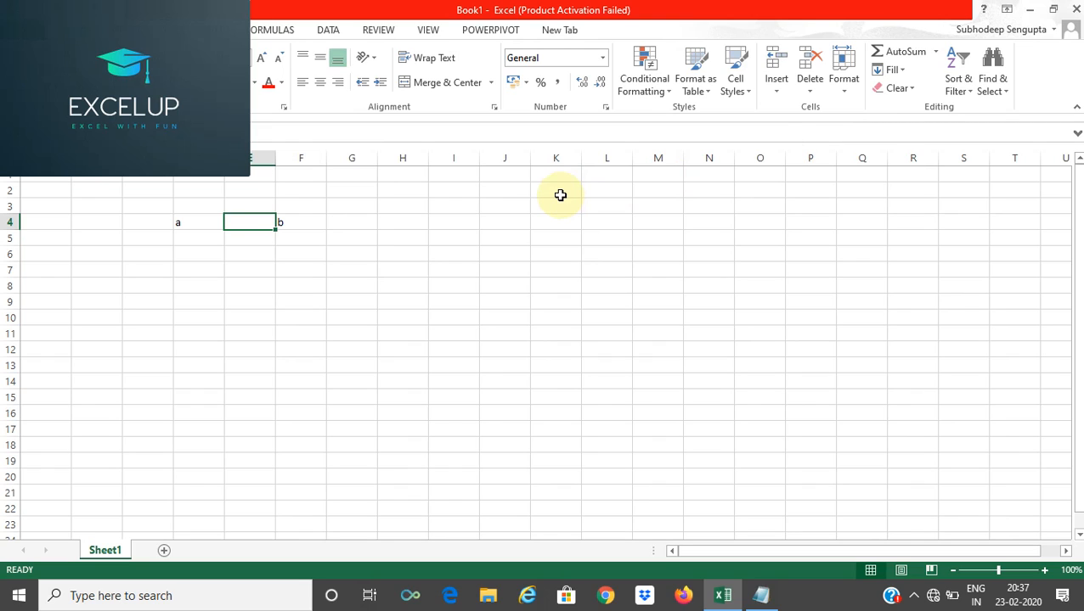
Insert four more sheet columns at column E, between the "a" and "b" entries.
{"action": "left_click", "coordinate": [777, 85]}
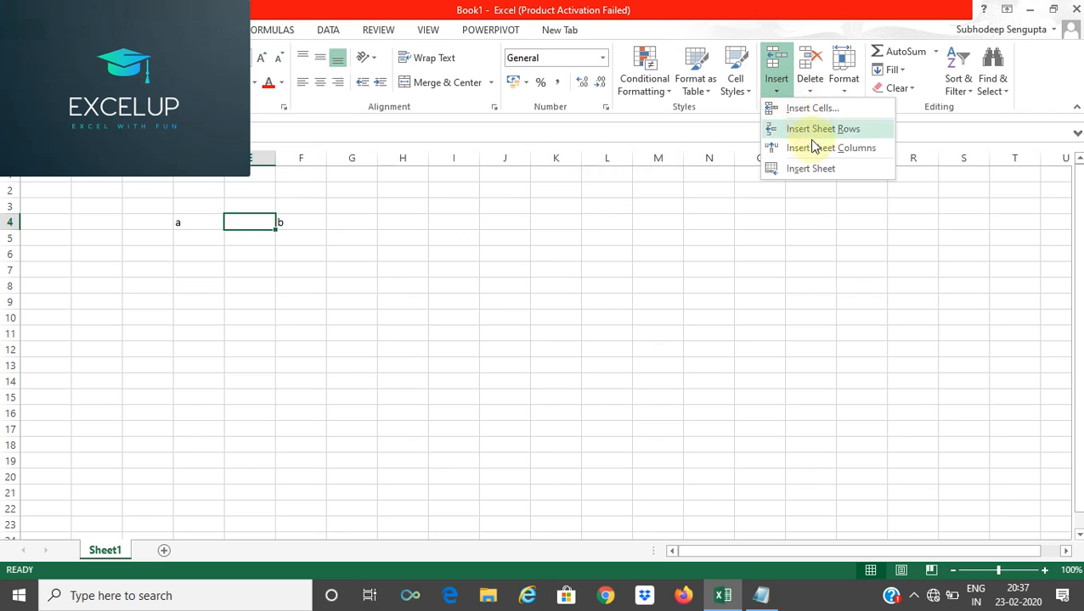
{"action": "left_click", "coordinate": [813, 147]}
{"action": "left_click", "coordinate": [779, 92]}
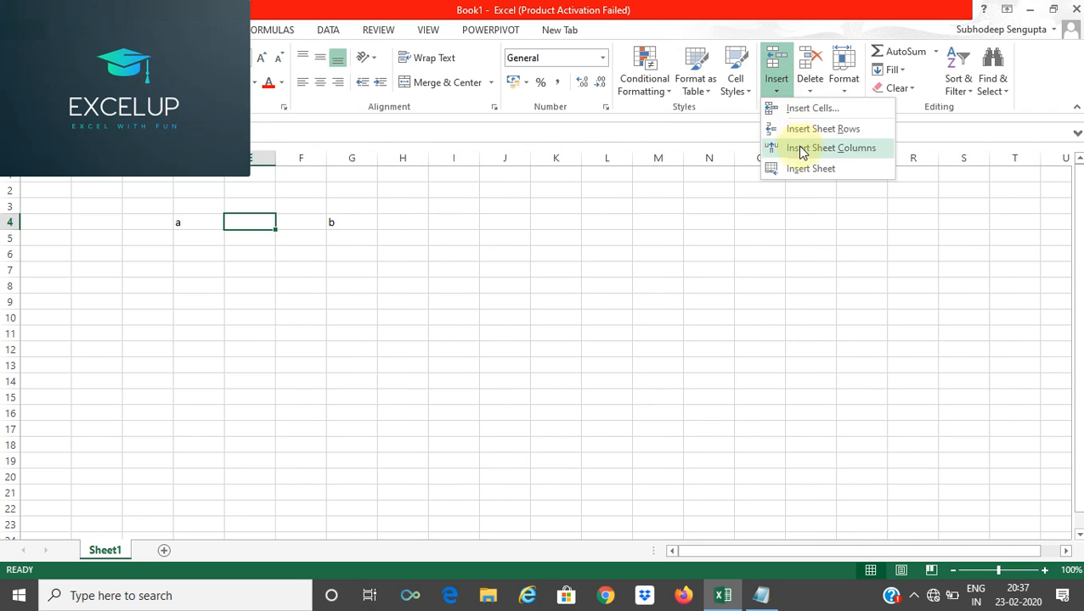
{"action": "left_click", "coordinate": [803, 150]}
{"action": "left_click", "coordinate": [774, 85]}
{"action": "left_click", "coordinate": [786, 150]}
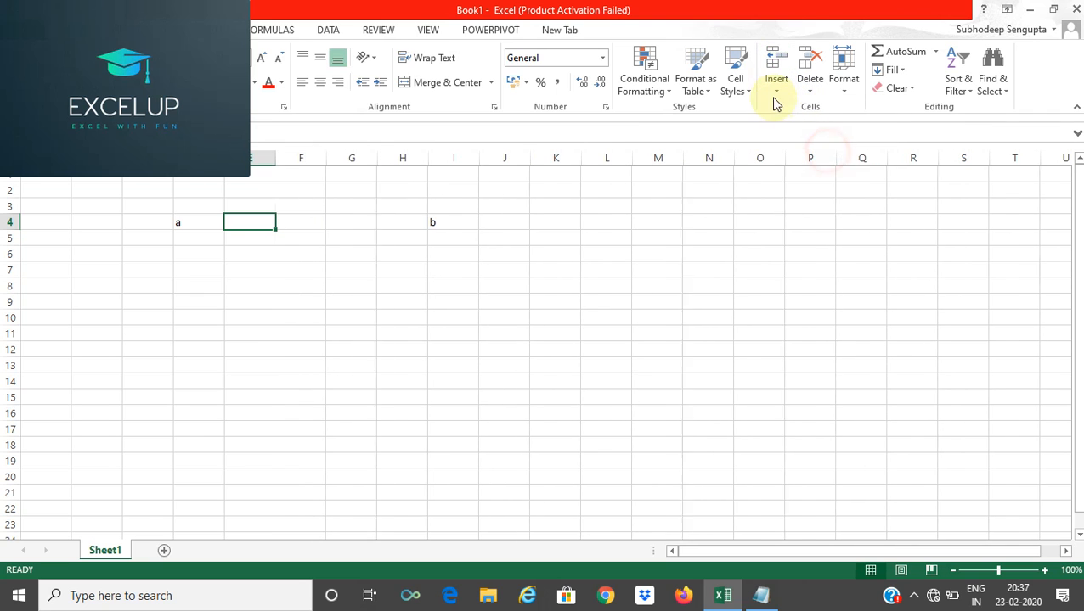
{"action": "left_click", "coordinate": [775, 85]}
{"action": "left_click", "coordinate": [811, 147]}
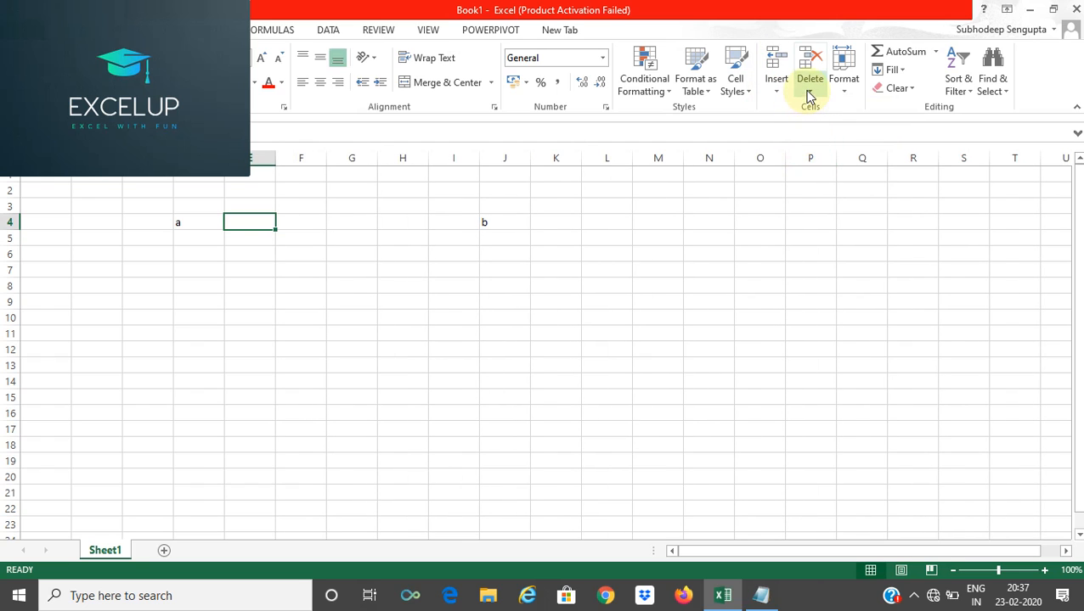
{"action": "left_click", "coordinate": [810, 90]}
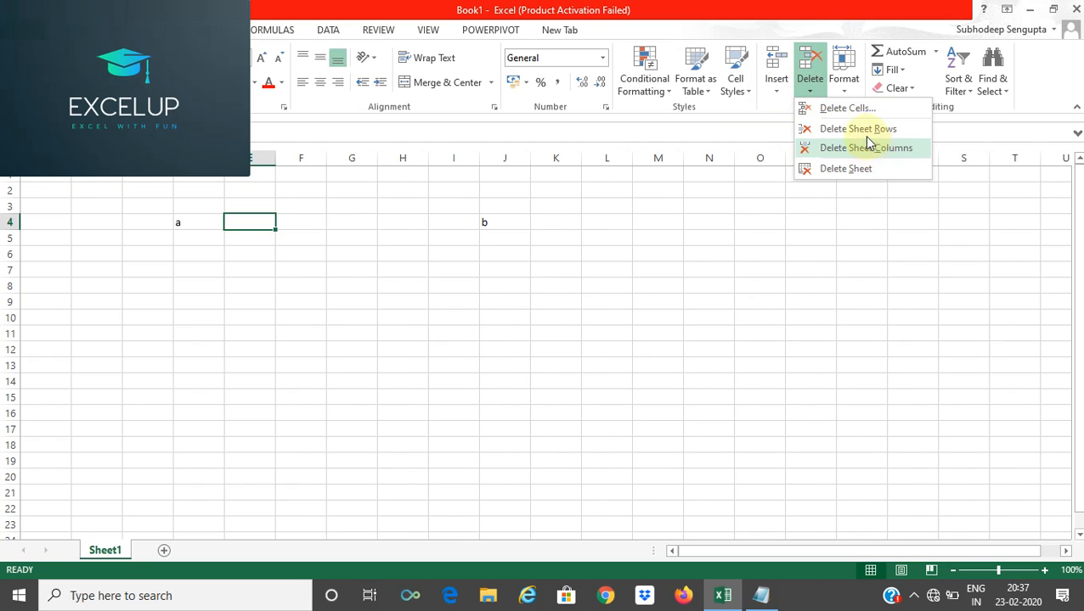
{"action": "left_click", "coordinate": [853, 110]}
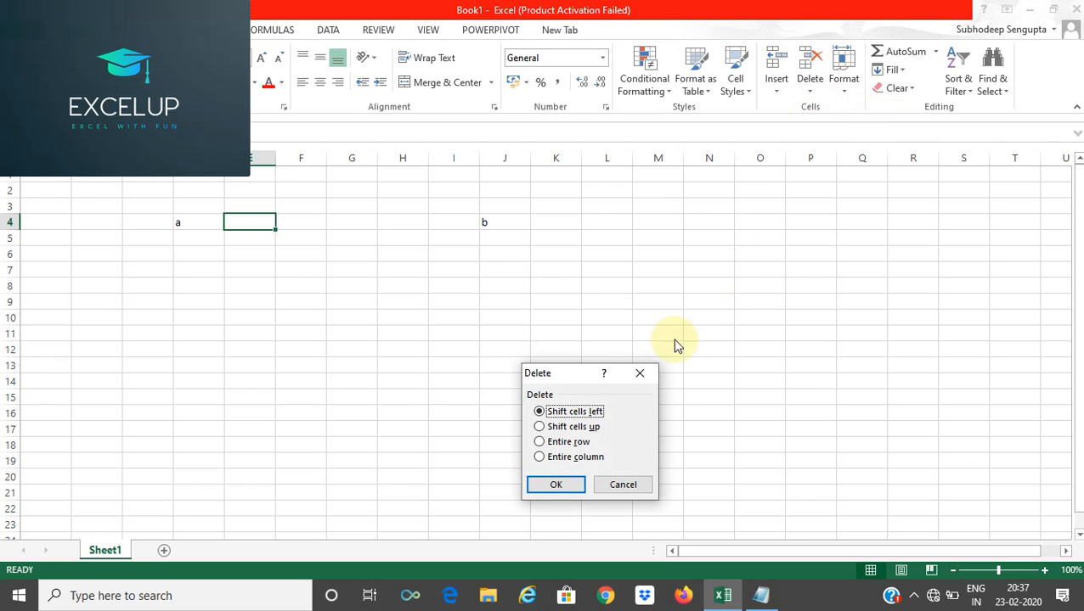
{"action": "left_click", "coordinate": [642, 378]}
Delete four of the blank sheet columns between "a" and "b", starting at column E.
{"action": "left_click", "coordinate": [810, 90]}
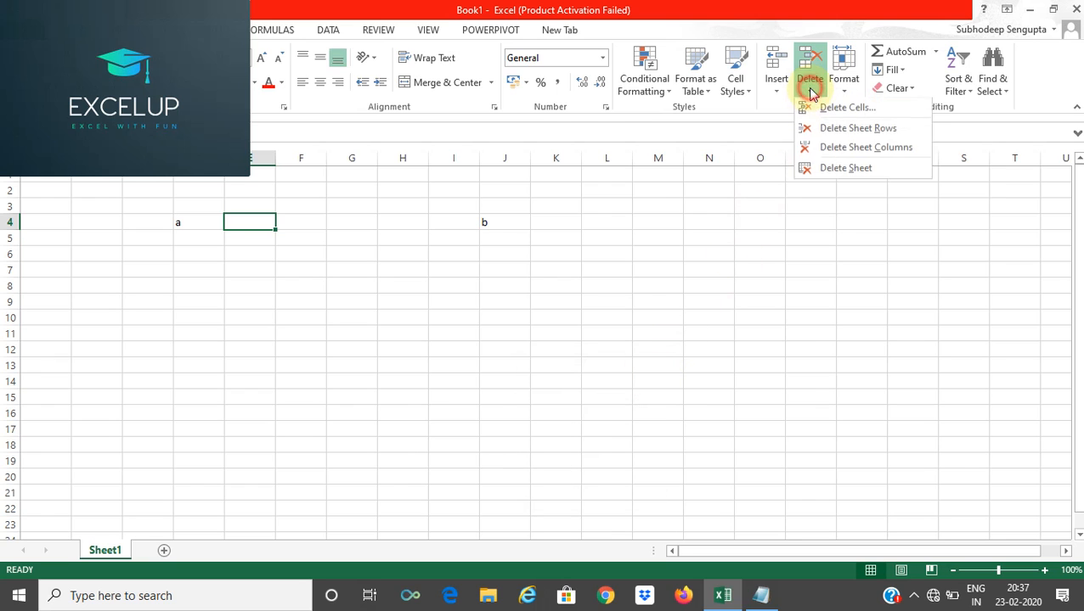
{"action": "left_click", "coordinate": [862, 144]}
{"action": "left_click", "coordinate": [810, 90]}
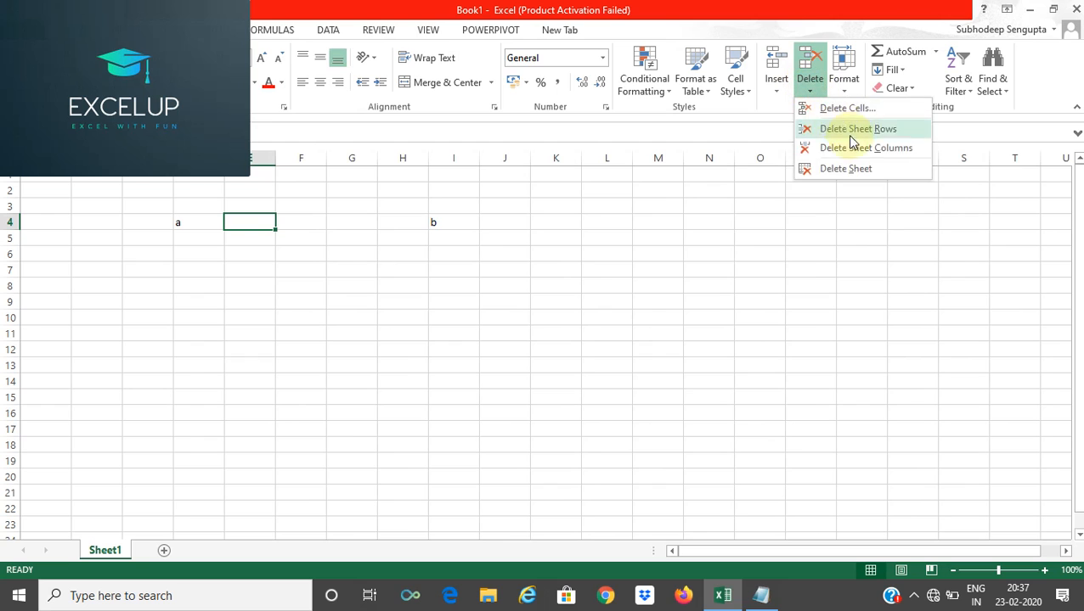
{"action": "left_click", "coordinate": [853, 146]}
{"action": "left_click", "coordinate": [810, 95]}
{"action": "left_click", "coordinate": [857, 147]}
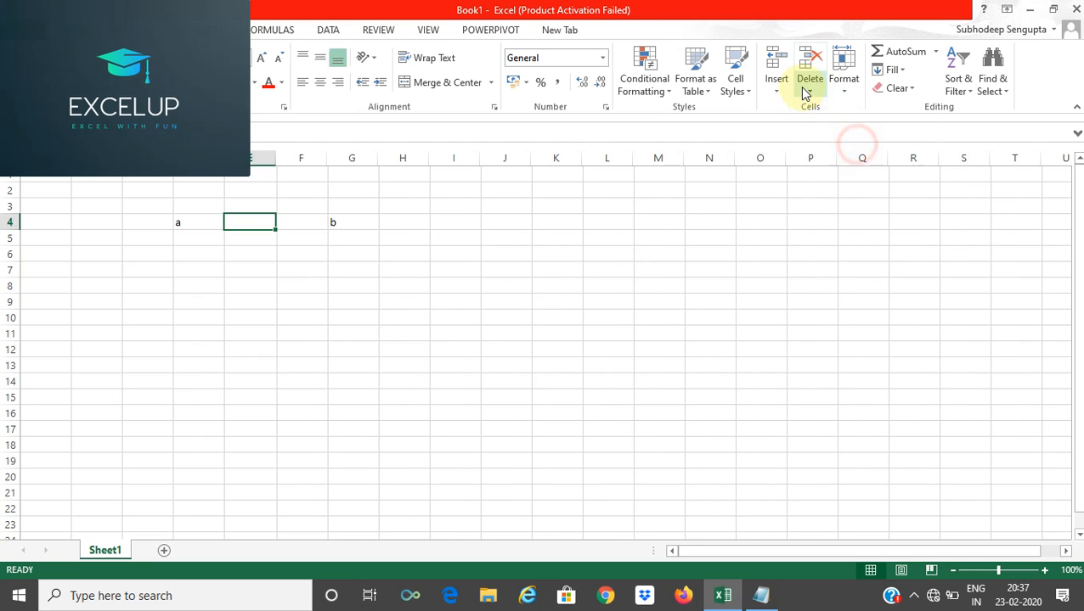
{"action": "left_click", "coordinate": [805, 90]}
{"action": "left_click", "coordinate": [844, 148]}
{"action": "left_click", "coordinate": [537, 237]}
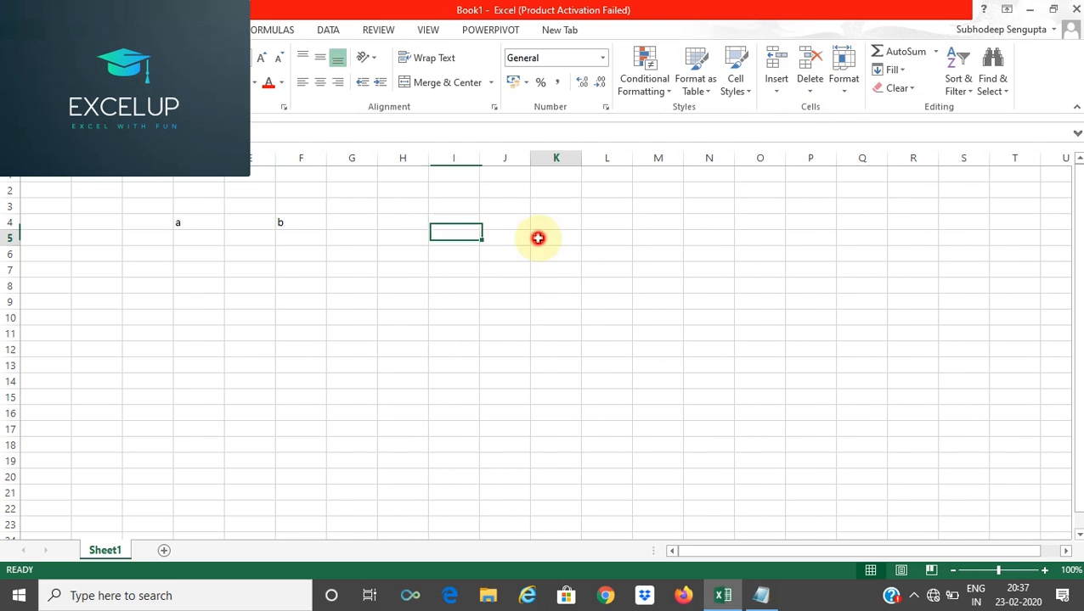
{"action": "left_click", "coordinate": [312, 235]}
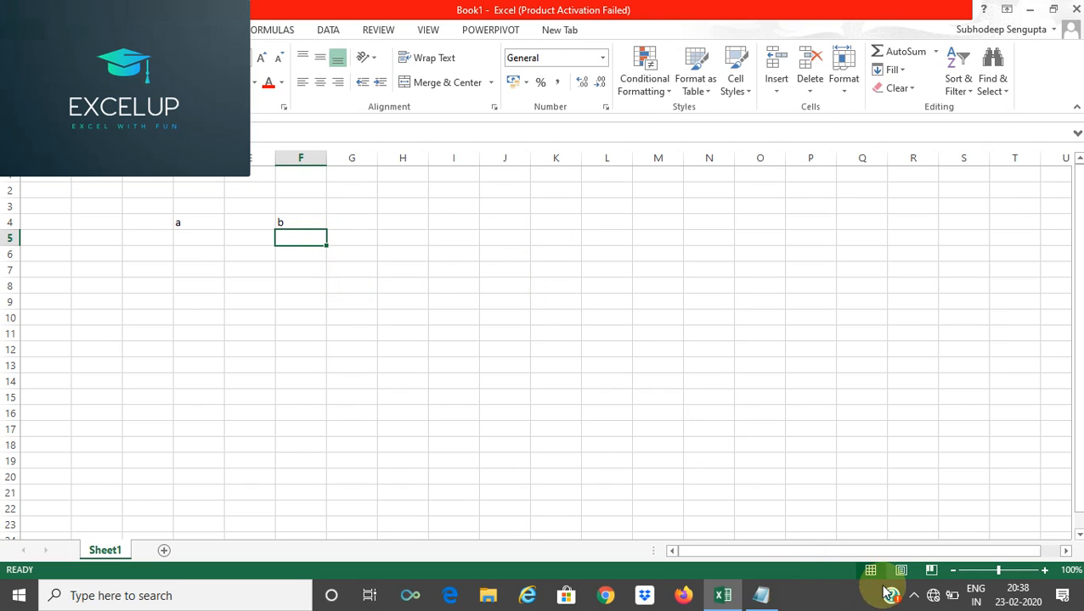
{"action": "left_click", "coordinate": [913, 596]}
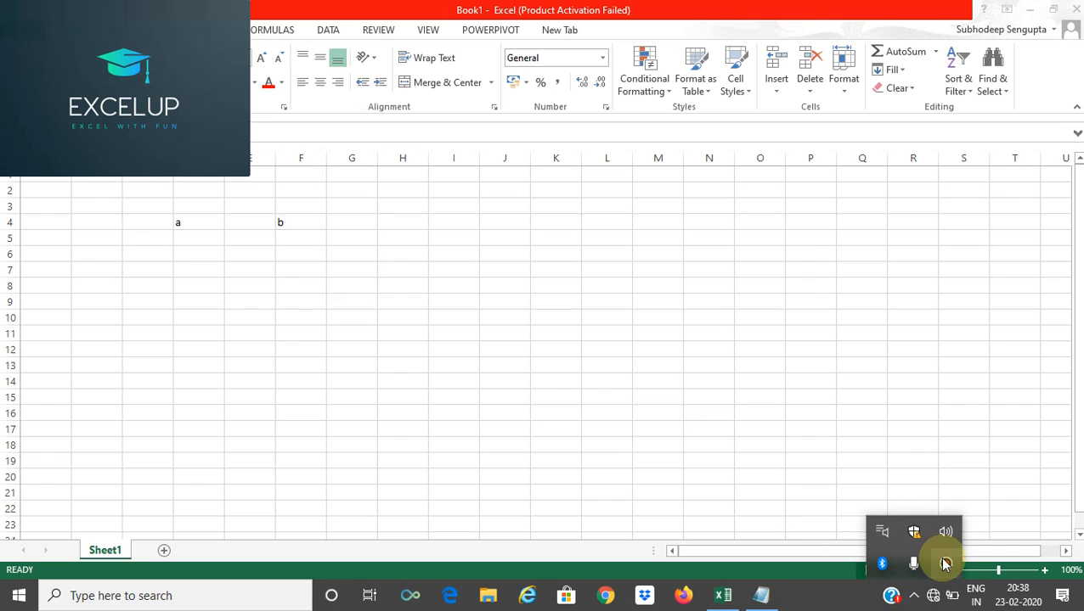
{"action": "left_click", "coordinate": [945, 563]}
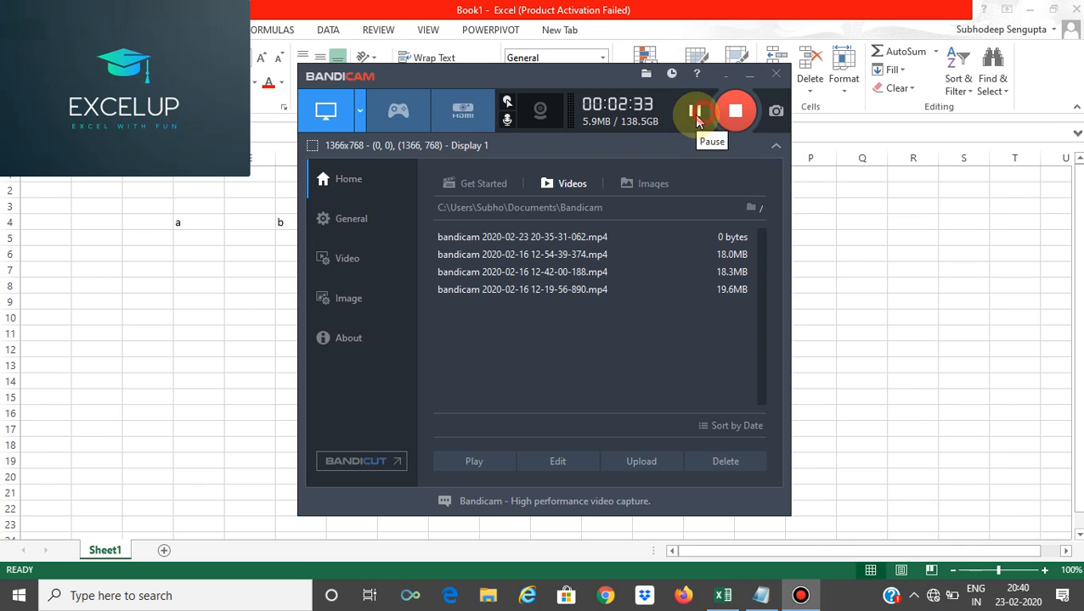
{"action": "left_click", "coordinate": [724, 75]}
{"action": "left_click", "coordinate": [808, 269]}
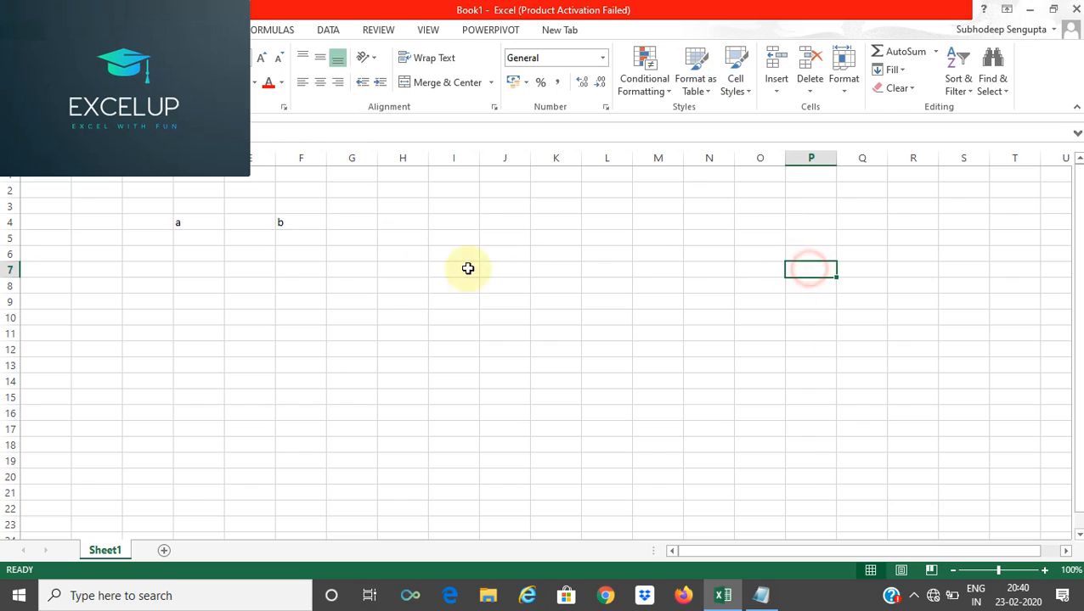
{"action": "left_click", "coordinate": [415, 269]}
{"action": "left_click", "coordinate": [266, 220]}
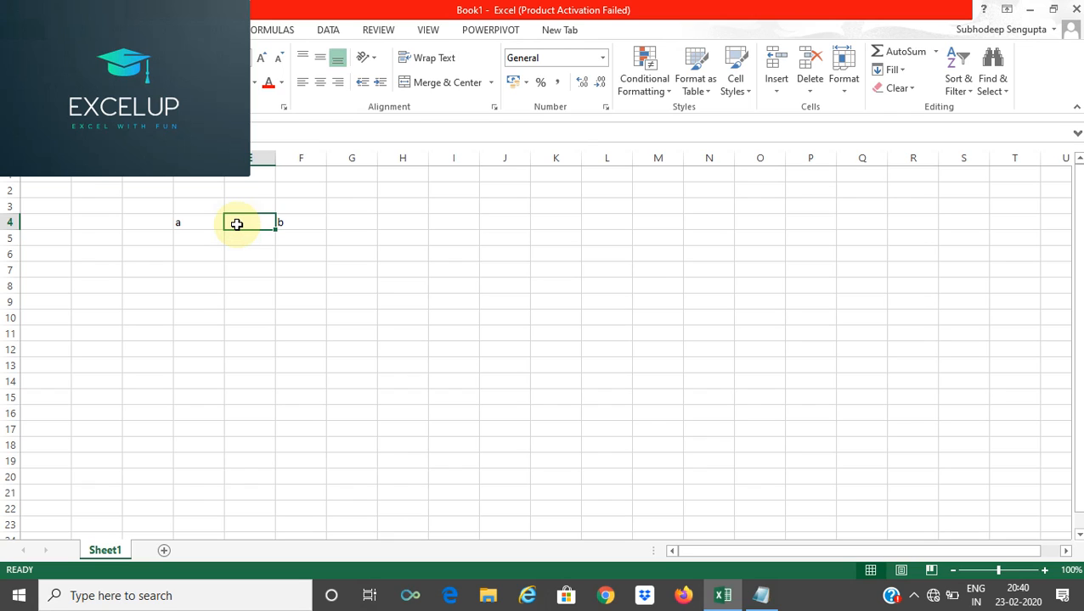
{"action": "left_click", "coordinate": [306, 219]}
{"action": "left_click", "coordinate": [205, 266]}
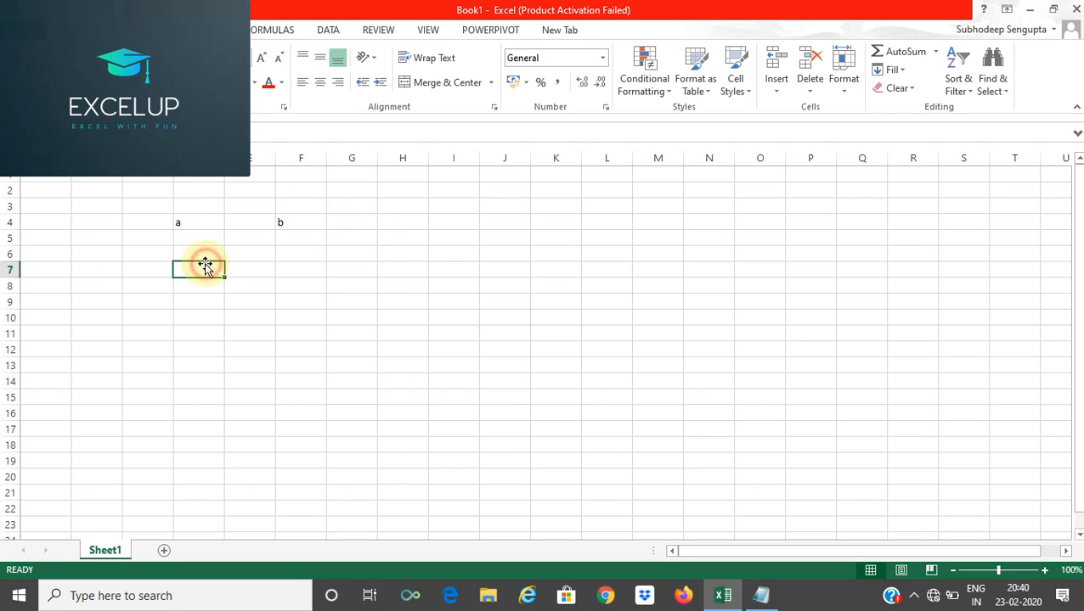
Insert two sheet rows above row 4, the row holding "a" and "b".
{"action": "left_click", "coordinate": [187, 225]}
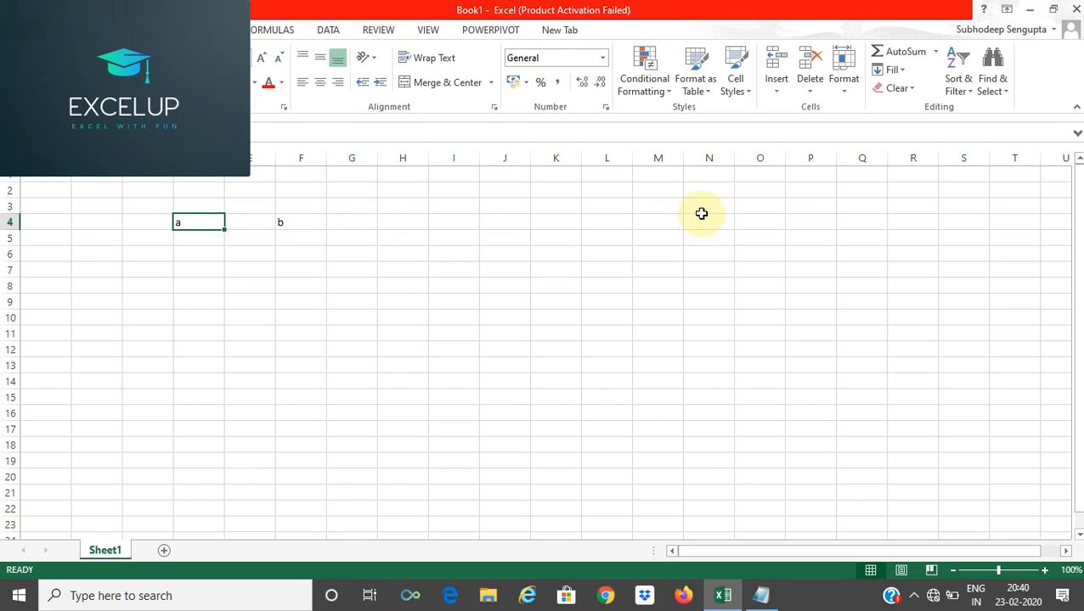
{"action": "left_click", "coordinate": [779, 85]}
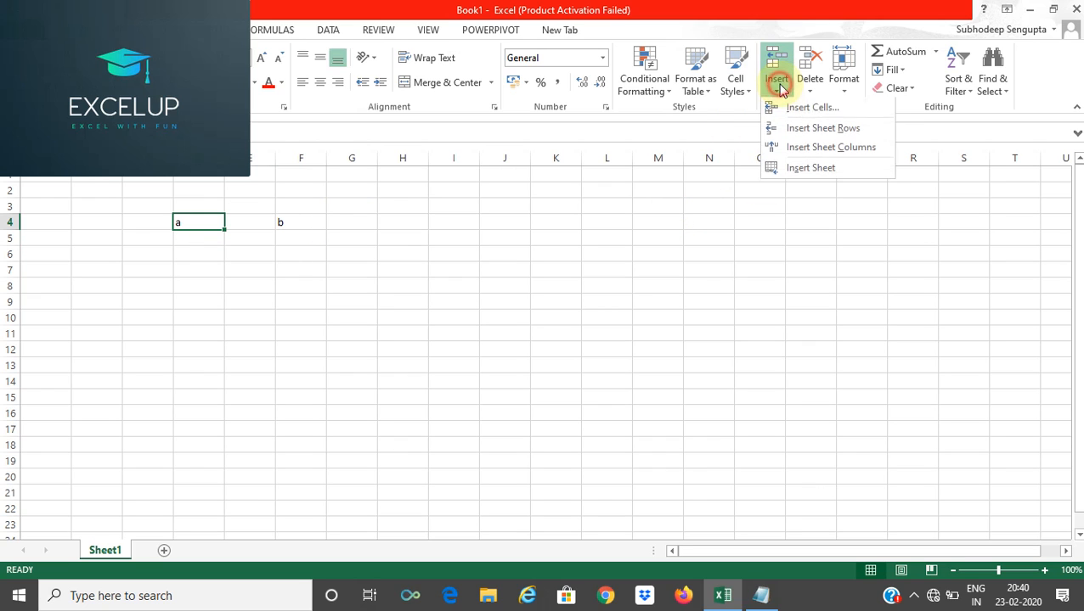
{"action": "left_click", "coordinate": [851, 136]}
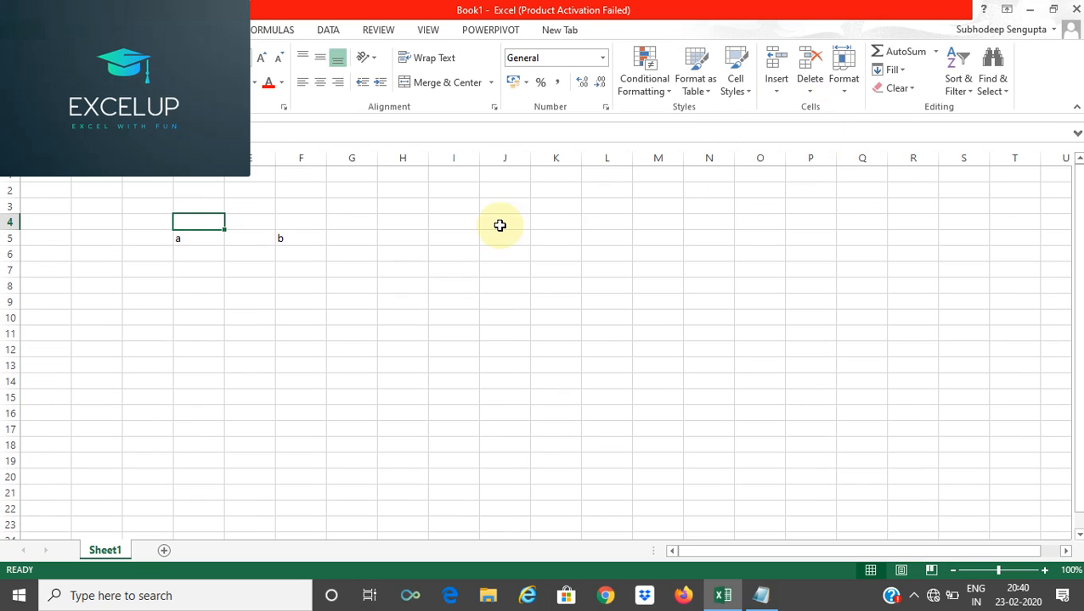
{"action": "left_click", "coordinate": [769, 84]}
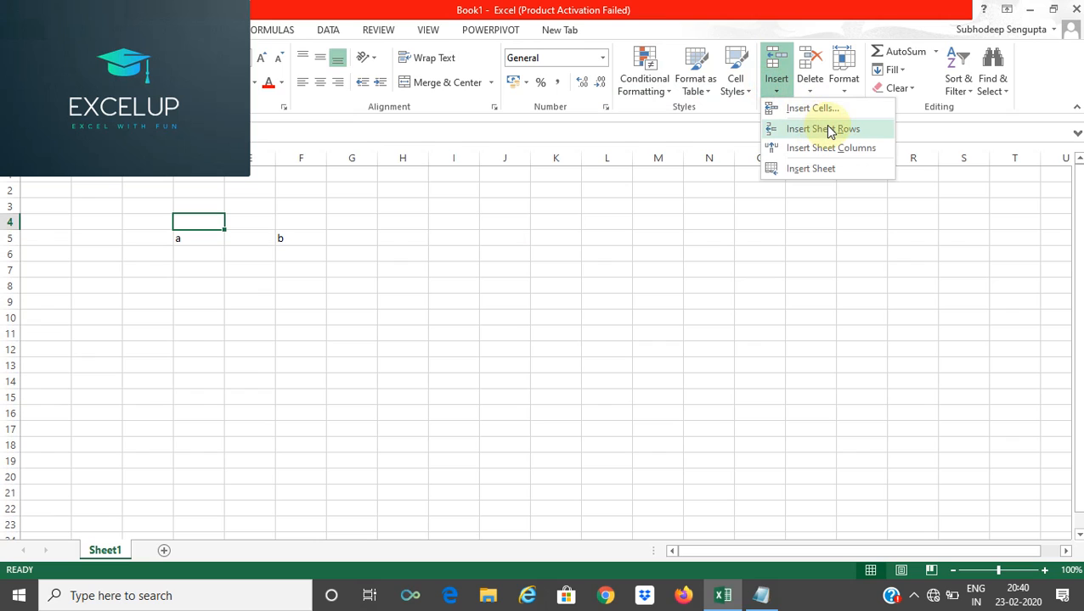
{"action": "left_click", "coordinate": [830, 132]}
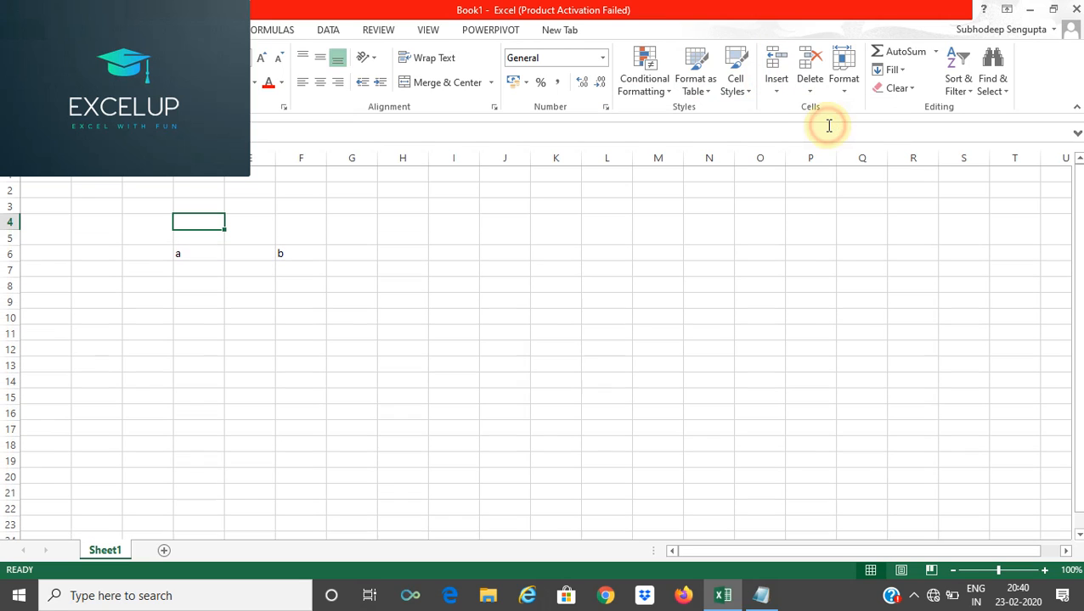
{"action": "left_click", "coordinate": [350, 314]}
{"action": "left_click", "coordinate": [280, 281]}
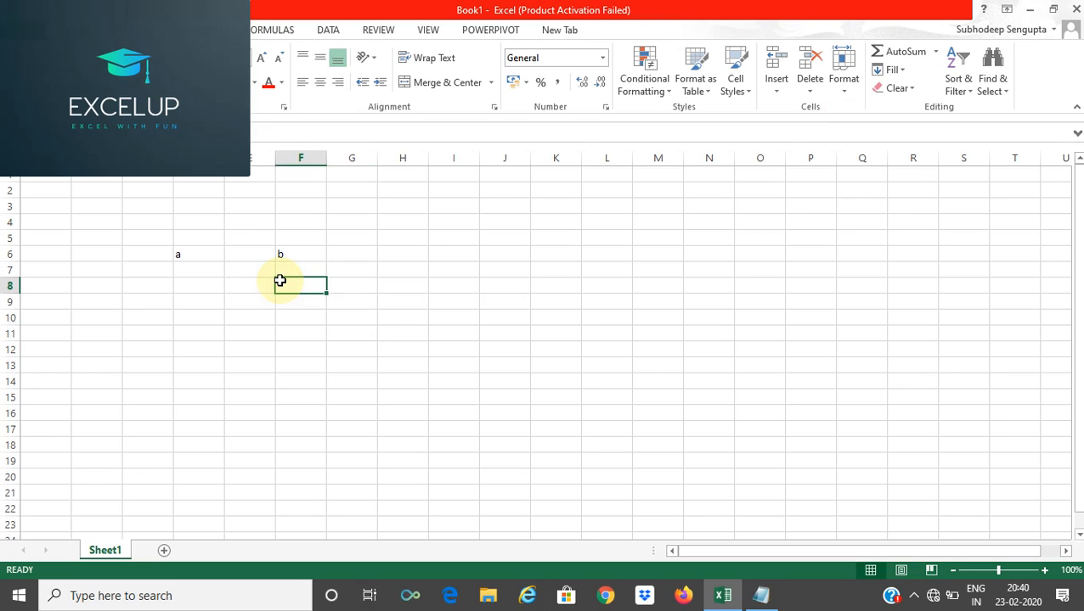
{"action": "left_click", "coordinate": [217, 254]}
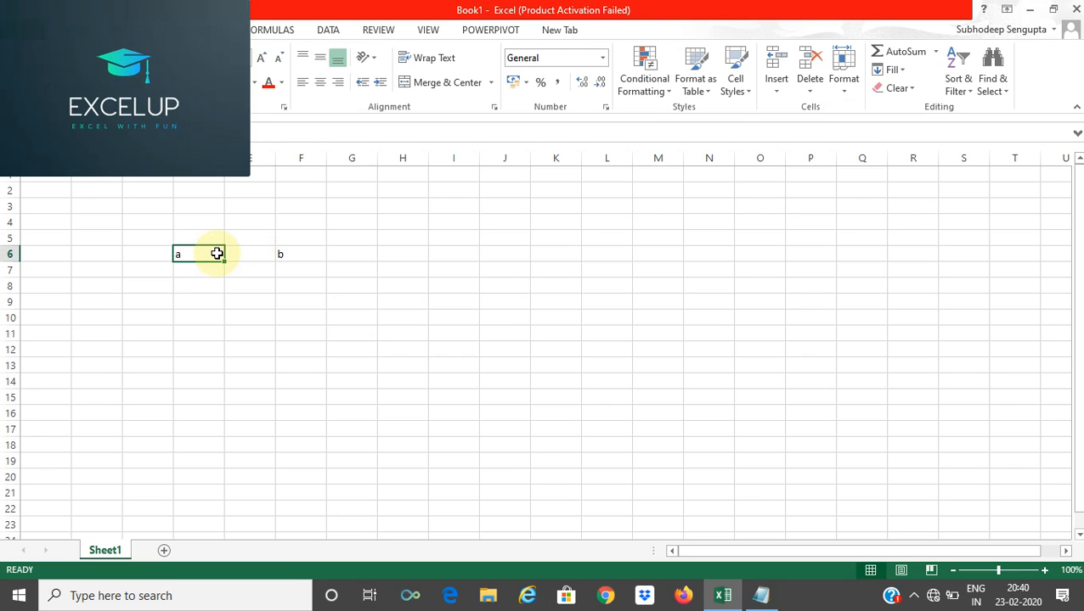
Switch to the blank Notepad document and set its font style to Bold.
{"action": "left_click", "coordinate": [758, 597]}
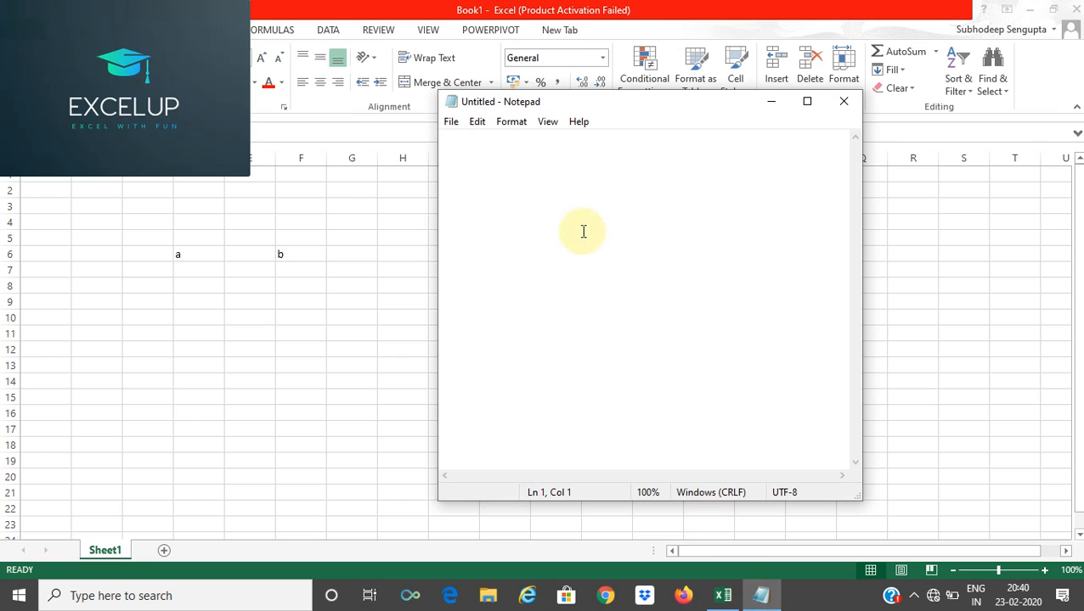
{"action": "left_click", "coordinate": [512, 125]}
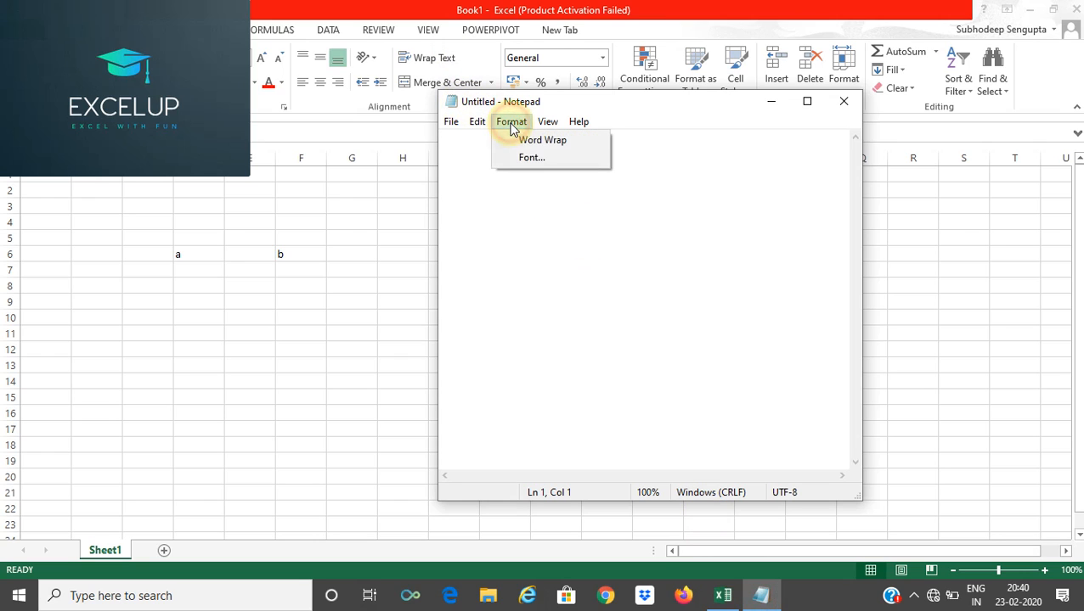
{"action": "left_click", "coordinate": [532, 156]}
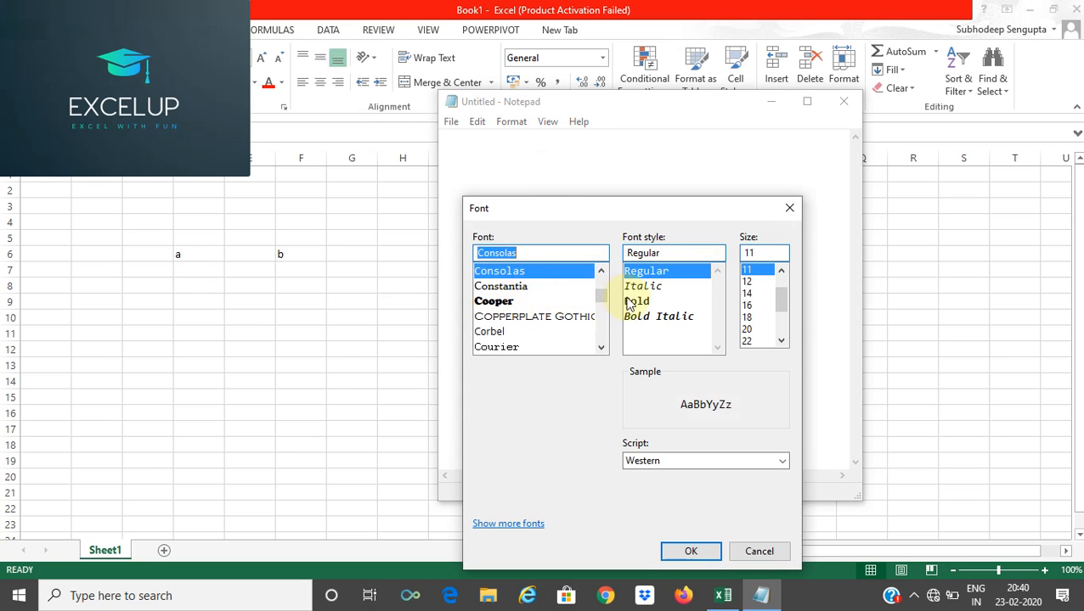
{"action": "left_click", "coordinate": [638, 303]}
{"action": "left_click", "coordinate": [690, 551]}
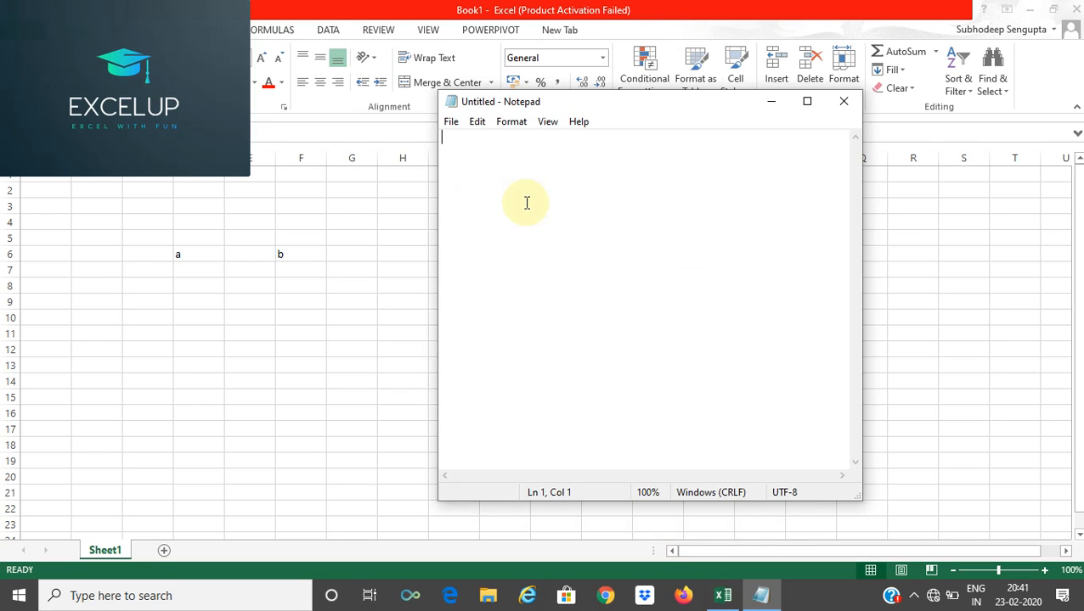
Write the note line "To insert columns - Alt+I+A" in the Notepad document.
{"action": "type", "text": "To insert"}
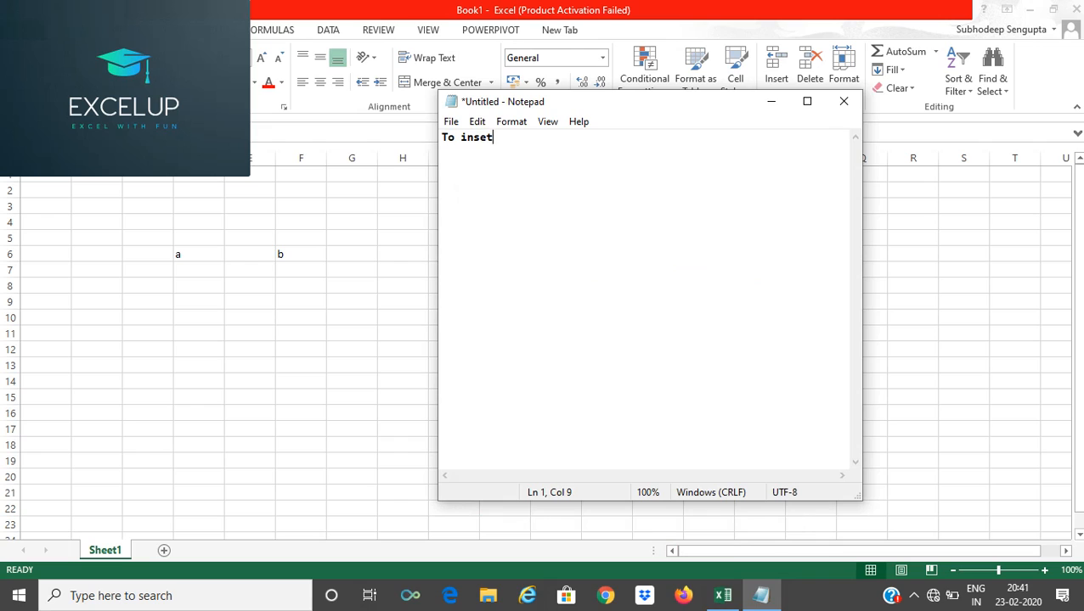
{"action": "type", "text": " rows"}
{"action": "type", "text": " -"}
{"action": "key", "text": "BackSpace"}
{"action": "key", "text": "BackSpace"}
{"action": "key", "text": "BackSpace"}
{"action": "key", "text": "BackSpace"}
{"action": "key", "text": "BackSpace"}
{"action": "key", "text": "BackSpace"}
{"action": "key", "text": "BackSpace"}
{"action": "key", "text": "BackSpace"}
{"action": "type", "text": "column"}
{"action": "type", "text": "s -"}
{"action": "type", "text": "Alt "}
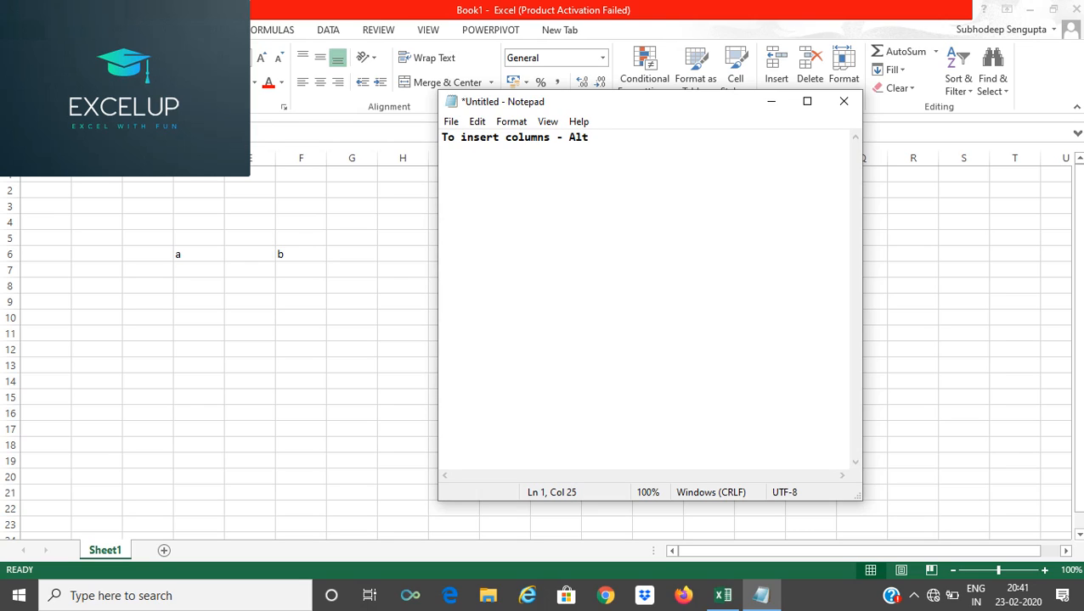
{"action": "type", "text": "+"}
{"action": "type", "text": "I+A"}
Add "Alt+H+I+C" on a second line, aligned beneath the first column-insertion shortcut.
{"action": "key", "text": "Return"}
{"action": "key", "text": "BackSpace"}
{"action": "key", "text": "BackSpace"}
{"action": "key", "text": "BackSpace"}
{"action": "type", "text": "Alt+H+"}
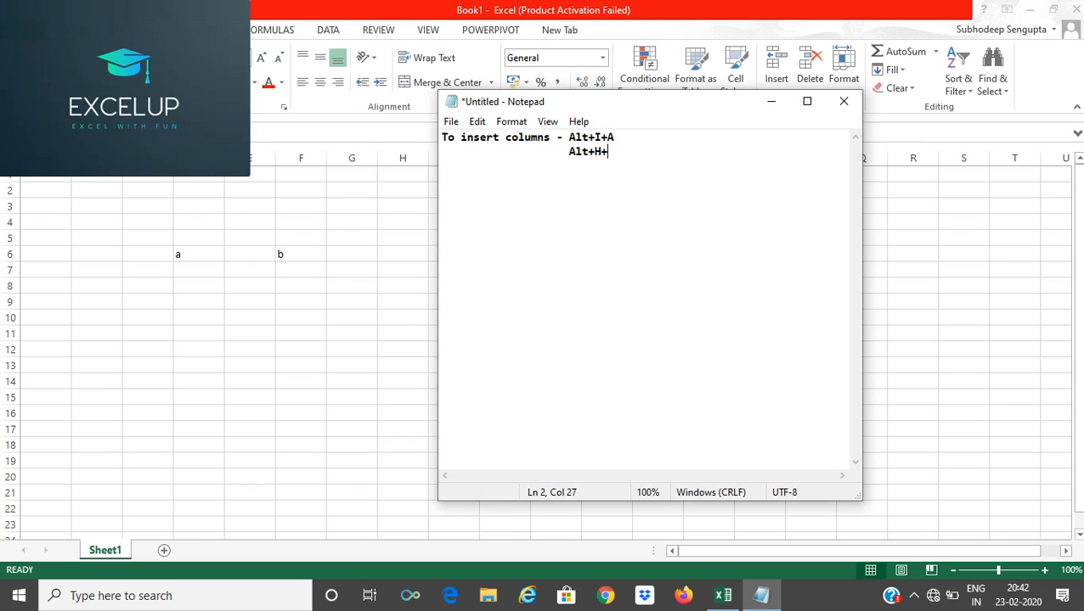
{"action": "type", "text": "I+C"}
Switch back to Excel and insert three sheet columns at column E, between "a" and "b" in row 6.
{"action": "left_click", "coordinate": [331, 248]}
{"action": "left_click", "coordinate": [248, 253]}
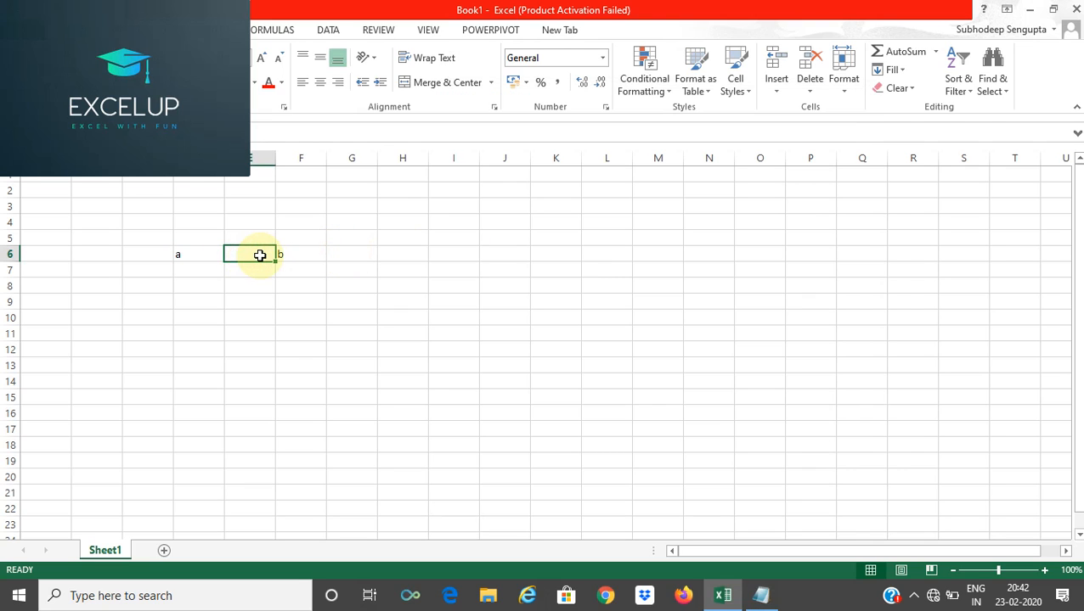
{"action": "key", "text": "alt"}
{"action": "key", "text": "i"}
{"action": "key", "text": "c"}
{"action": "key", "text": "alt+i"}
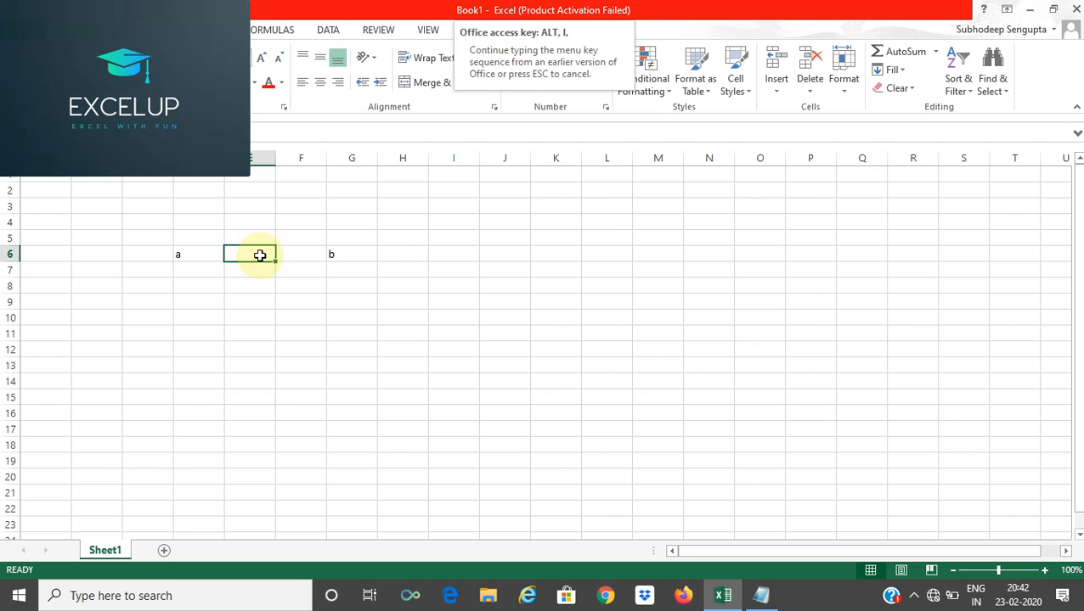
{"action": "key", "text": "c"}
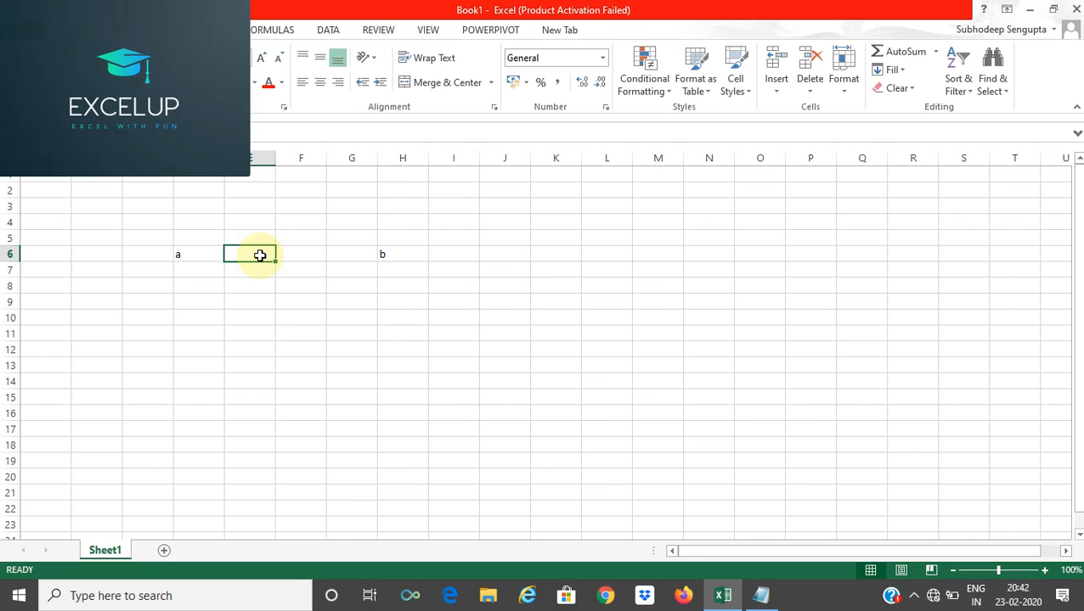
{"action": "key", "text": "alt"}
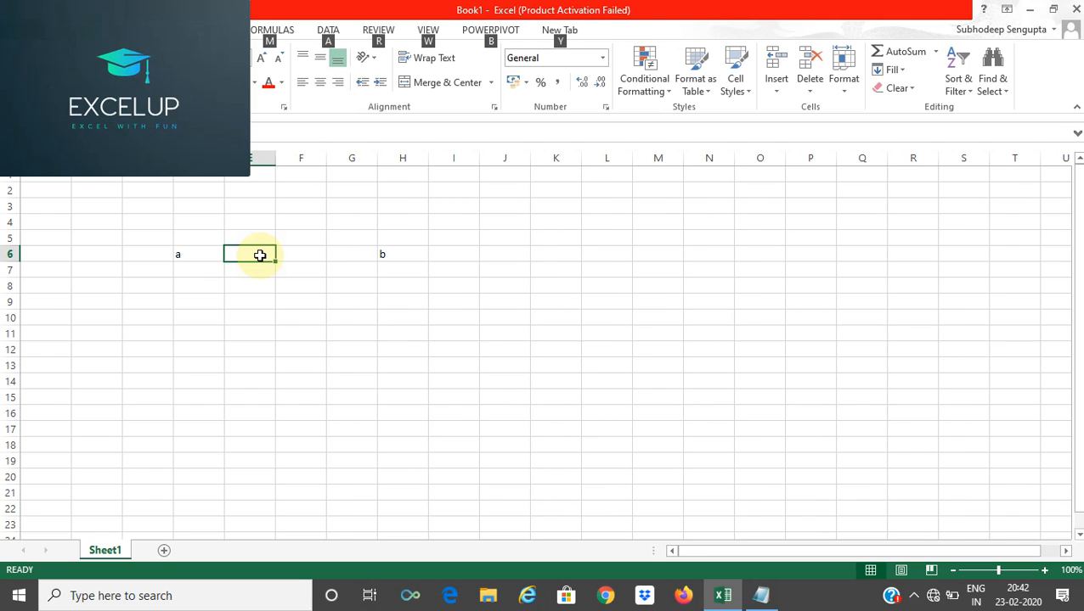
{"action": "key", "text": "h"}
{"action": "key", "text": "i"}
{"action": "key", "text": "c"}
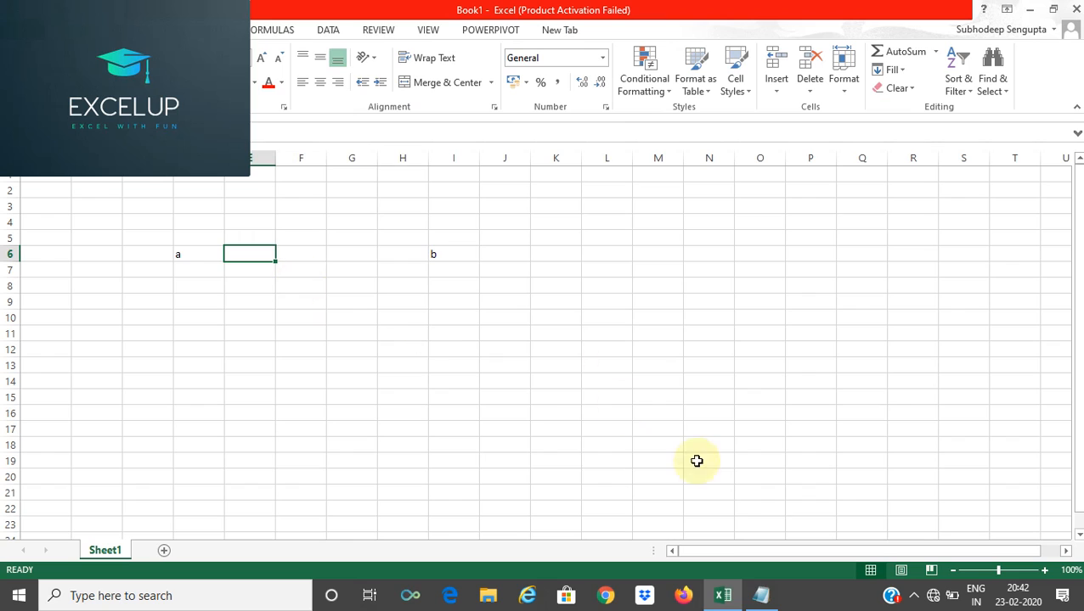
Switch to Notepad and write "To insert Rows - Alt+I+R" after a blank line below the column shortcuts.
{"action": "left_click", "coordinate": [761, 595]}
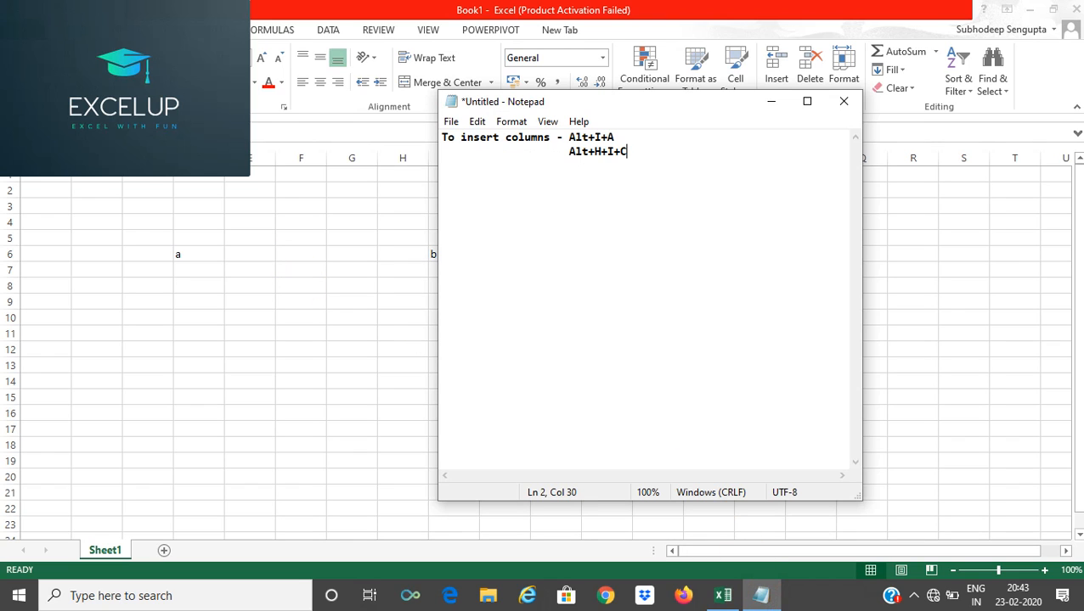
{"action": "key", "text": "Return"}
{"action": "key", "text": "Return"}
{"action": "type", "text": "To insert Rows - "}
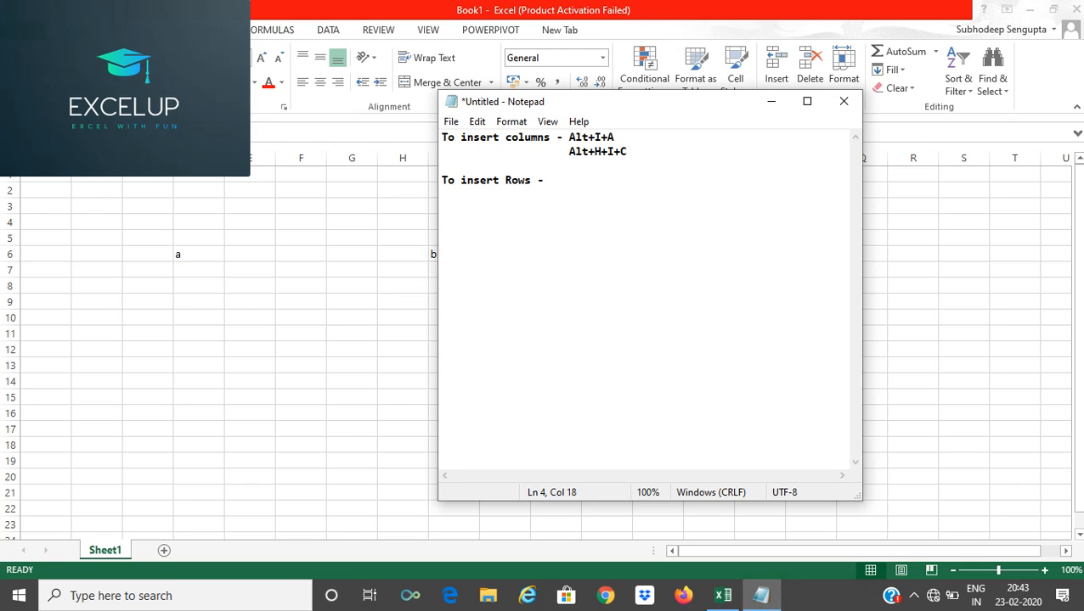
{"action": "type", "text": "Alt"}
{"action": "key", "text": "BackSpace"}
{"action": "type", "text": "+I+R"}
Add "Alt+H+I+R" on a second line, aligned beneath the first row-insertion shortcut.
{"action": "key", "text": "Return"}
{"action": "type", "text": "Alt+H+"}
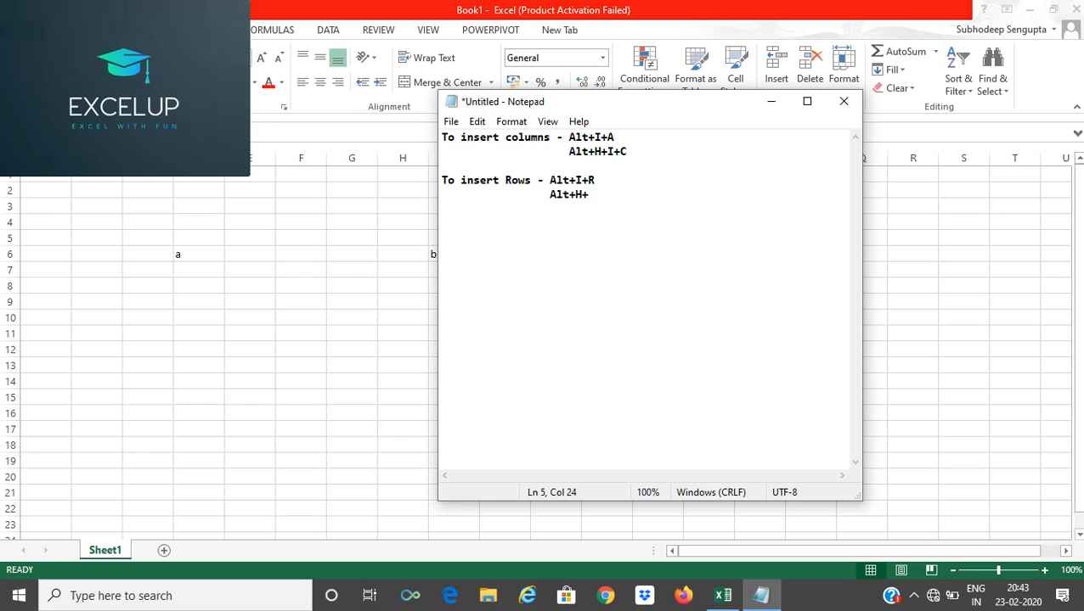
{"action": "type", "text": "I+C"}
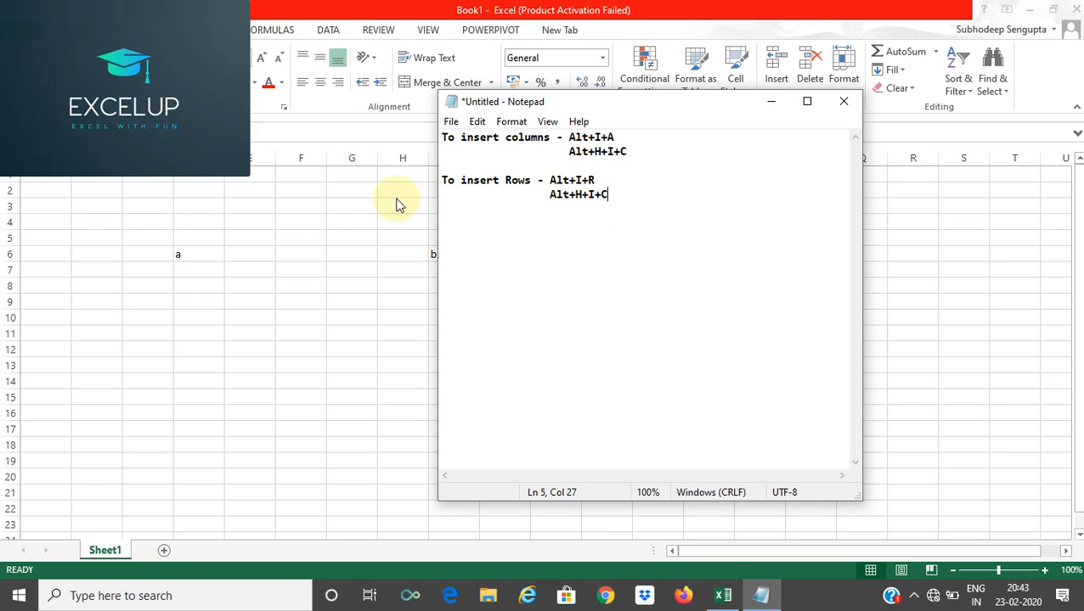
{"action": "key", "text": "BackSpace"}
{"action": "type", "text": "R"}
Switch back to Excel and insert three sheet rows above row 6, starting from the cell containing "a".
{"action": "left_click", "coordinate": [322, 230]}
{"action": "left_click", "coordinate": [201, 255]}
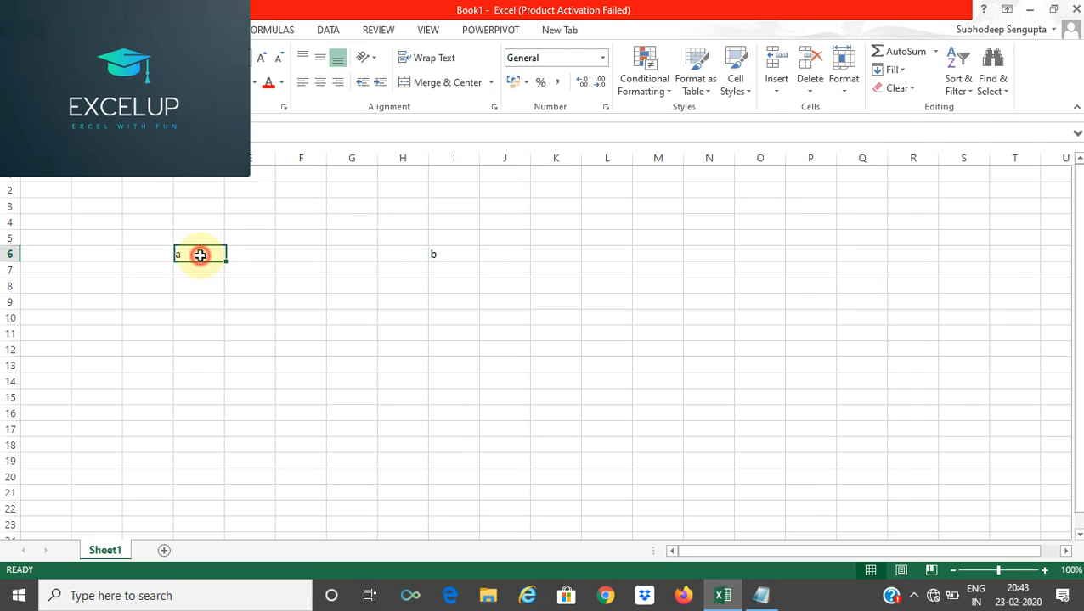
{"action": "key", "text": "alt+h"}
{"action": "key", "text": "i"}
{"action": "key", "text": "r"}
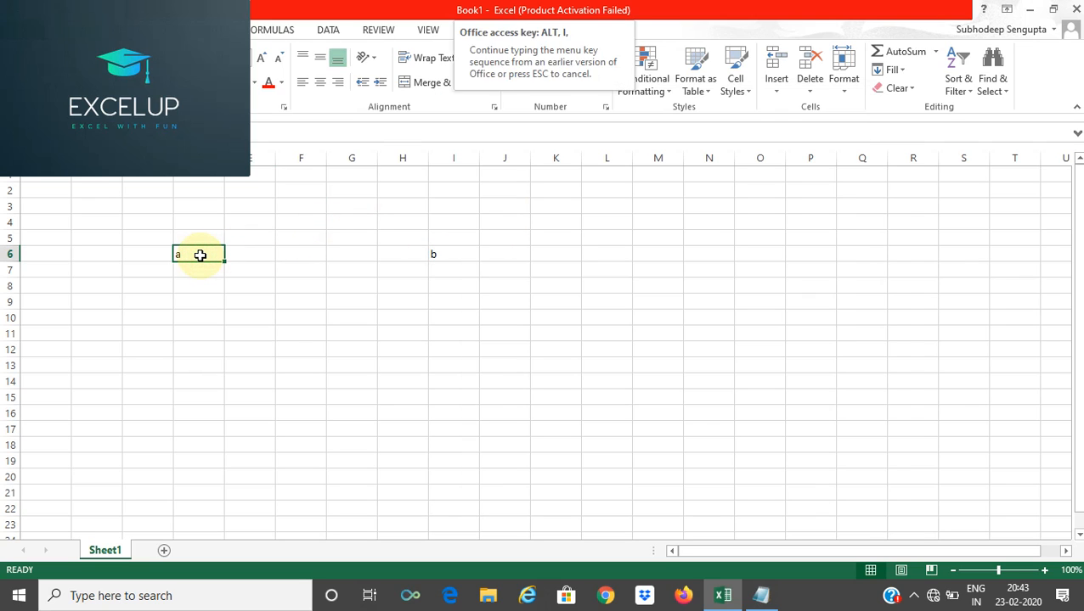
{"action": "key", "text": "alt+h"}
{"action": "key", "text": "i"}
{"action": "key", "text": "r"}
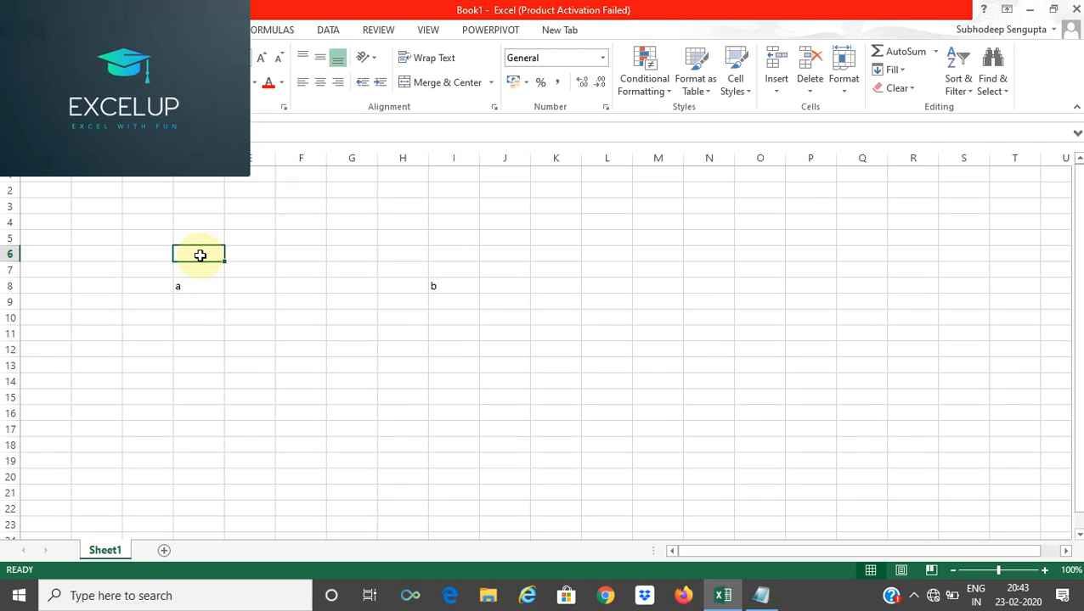
{"action": "key", "text": "alt+h"}
{"action": "key", "text": "i"}
{"action": "key", "text": "r"}
Go to the worksheet's last row and last column, and return to the top of column A.
{"action": "key", "text": "ctrl+Down"}
{"action": "key", "text": "ctrl+Down"}
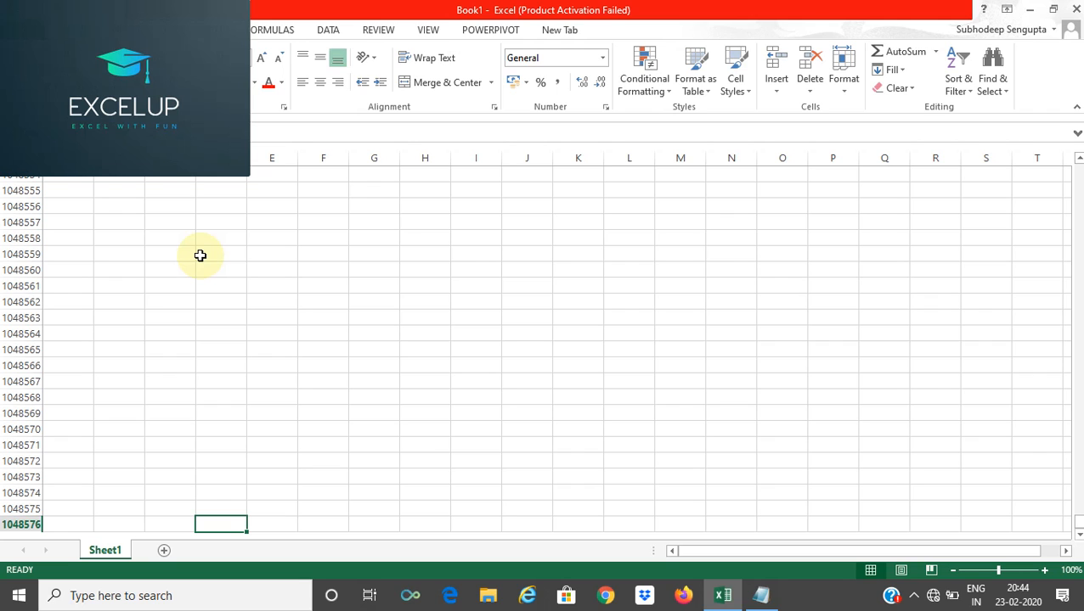
{"action": "key", "text": "ctrl+Right"}
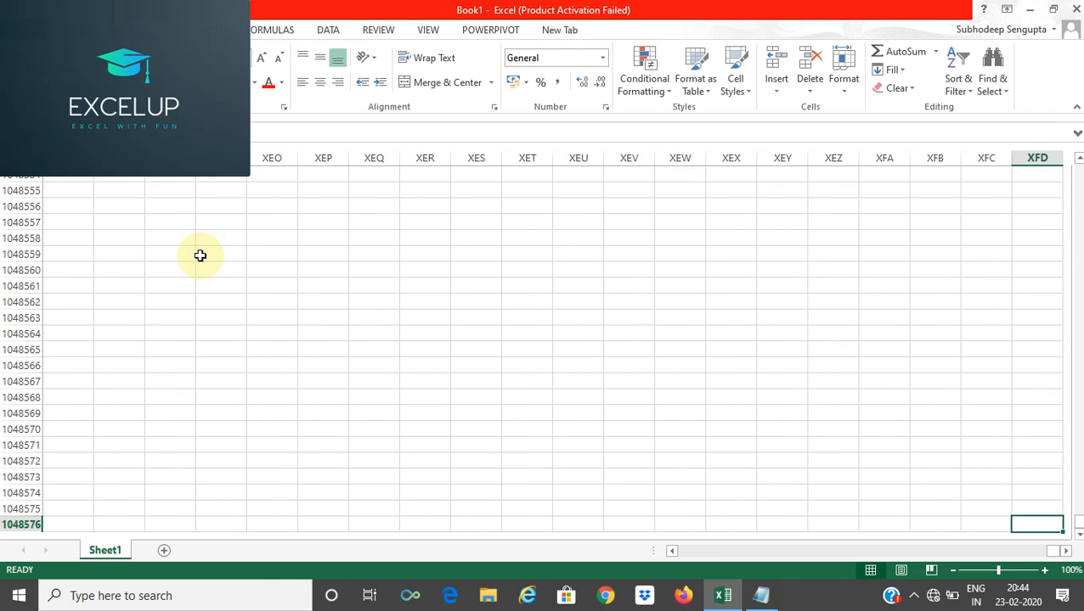
{"action": "key", "text": "ctrl+Left"}
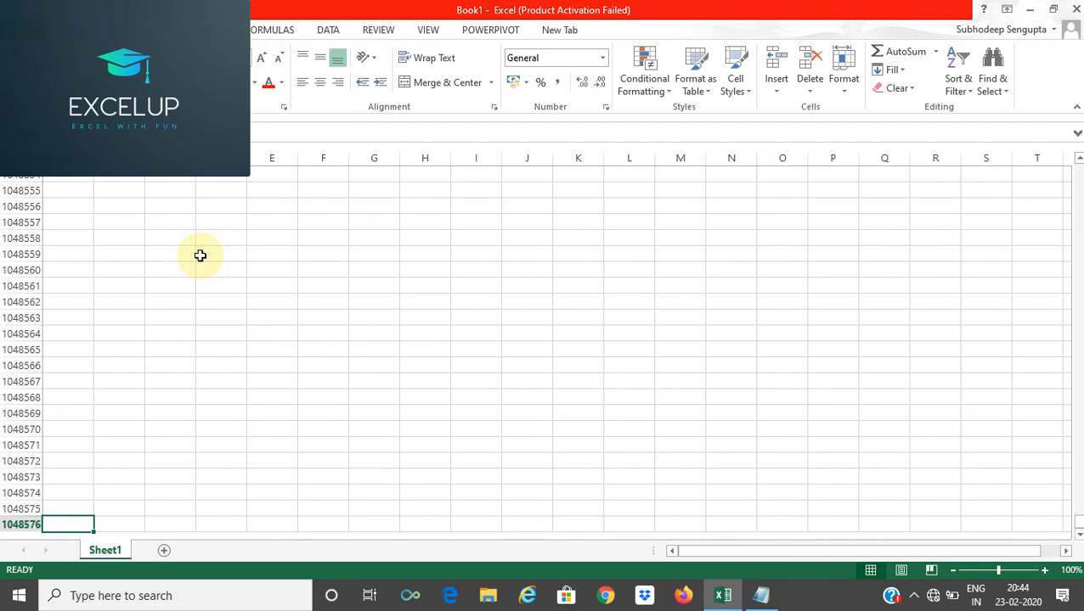
{"action": "key", "text": "ctrl+Up"}
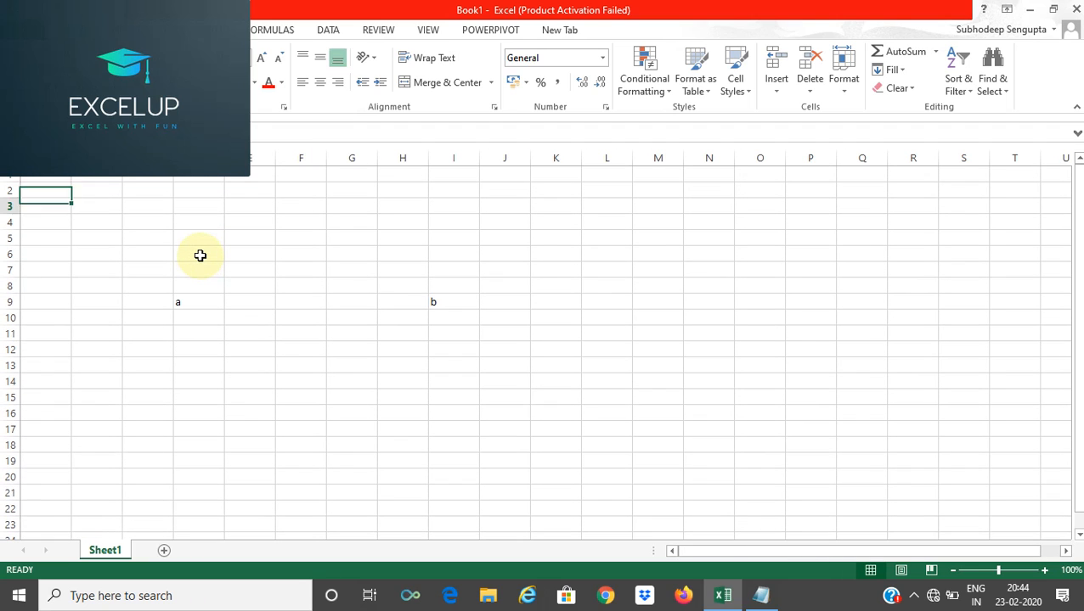
Enter "a" in cell B1048576, the last row of column B.
{"action": "key", "text": "Down"}
{"action": "key", "text": "Down"}
{"action": "key", "text": "Right"}
{"action": "key", "text": "Down"}
{"action": "key", "text": "Down"}
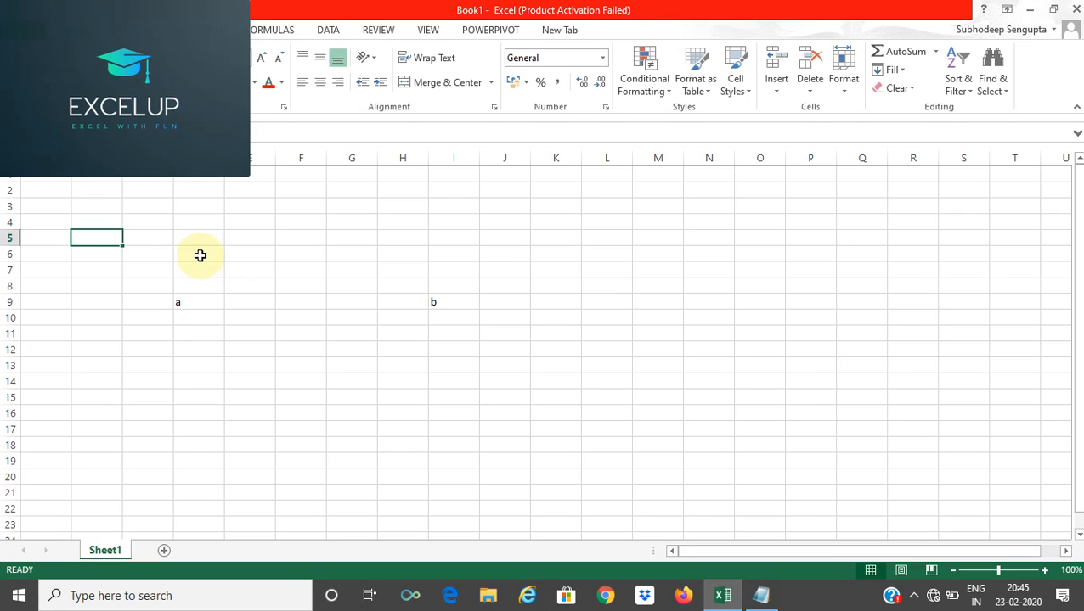
{"action": "key", "text": "ctrl+Down"}
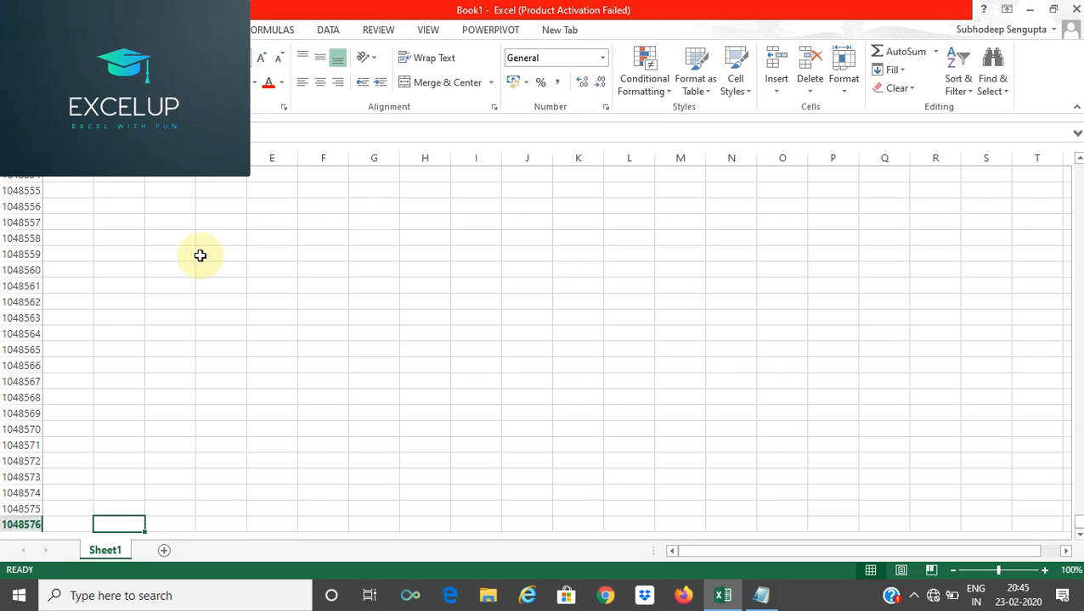
{"action": "type", "text": "a"}
{"action": "key", "text": "Up"}
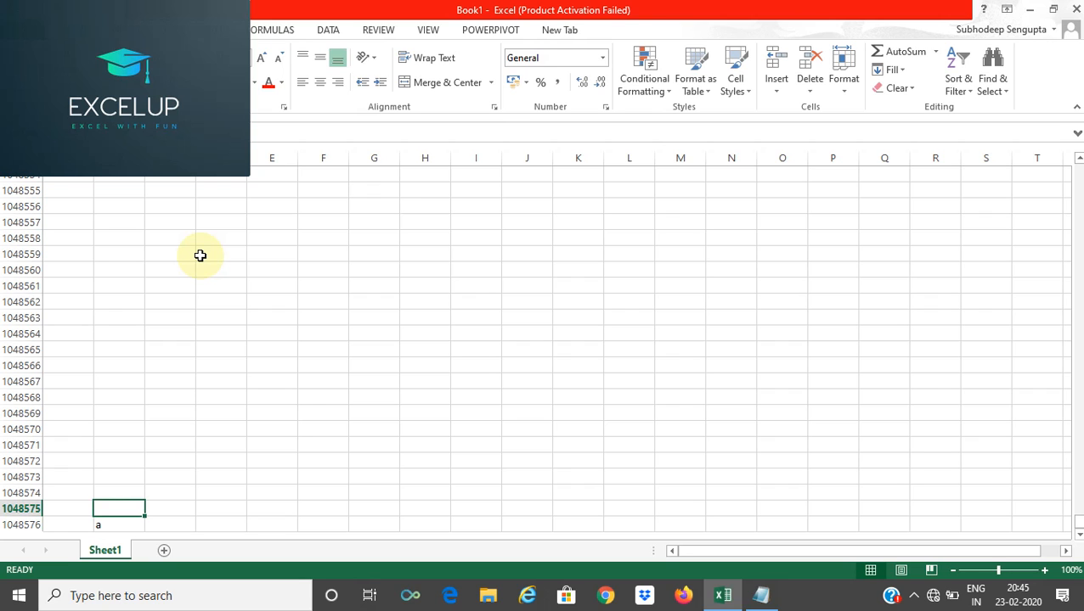
Try to insert a sheet row at row 1048575, directly above the "a" in the last row.
{"action": "key", "text": "alt+i"}
{"action": "key", "text": "r"}
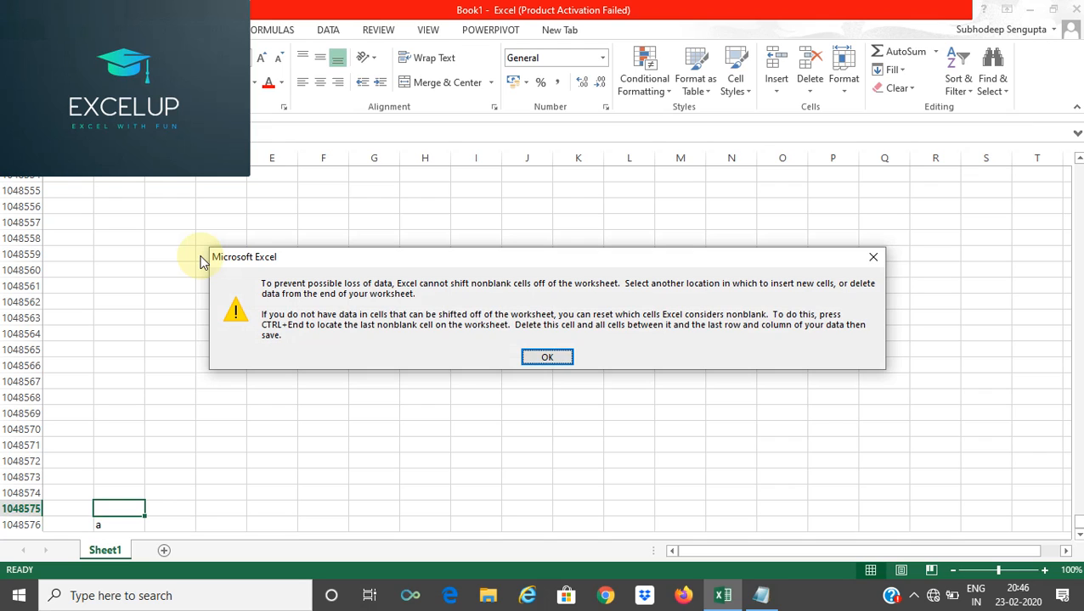
{"action": "key", "text": "Return"}
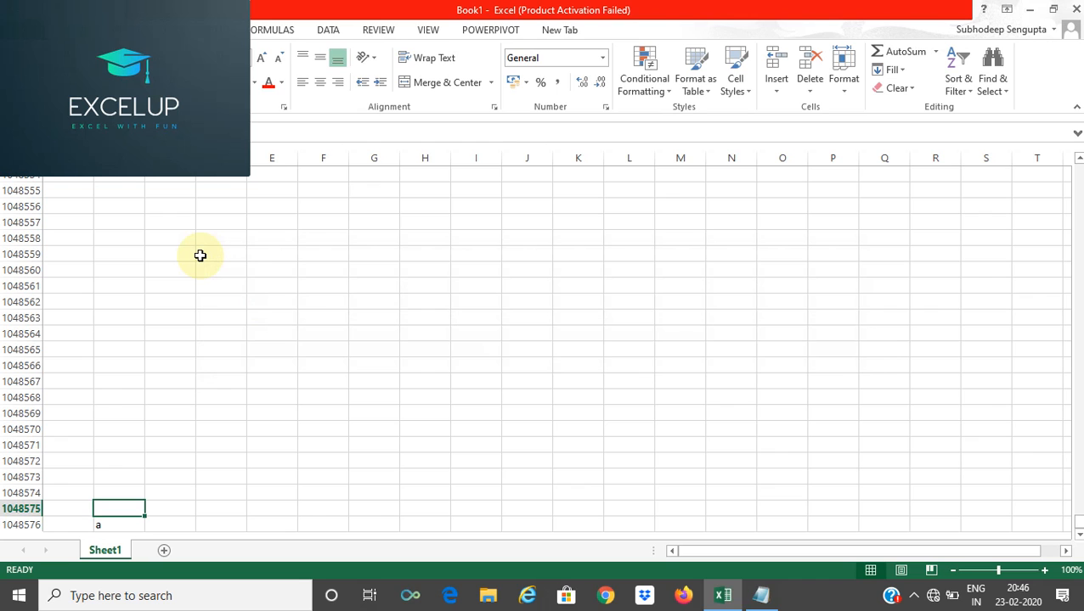
Enter "a" in cell XFD1048575, in the worksheet's last column.
{"action": "key", "text": "ctrl+Right"}
{"action": "type", "text": "a"}
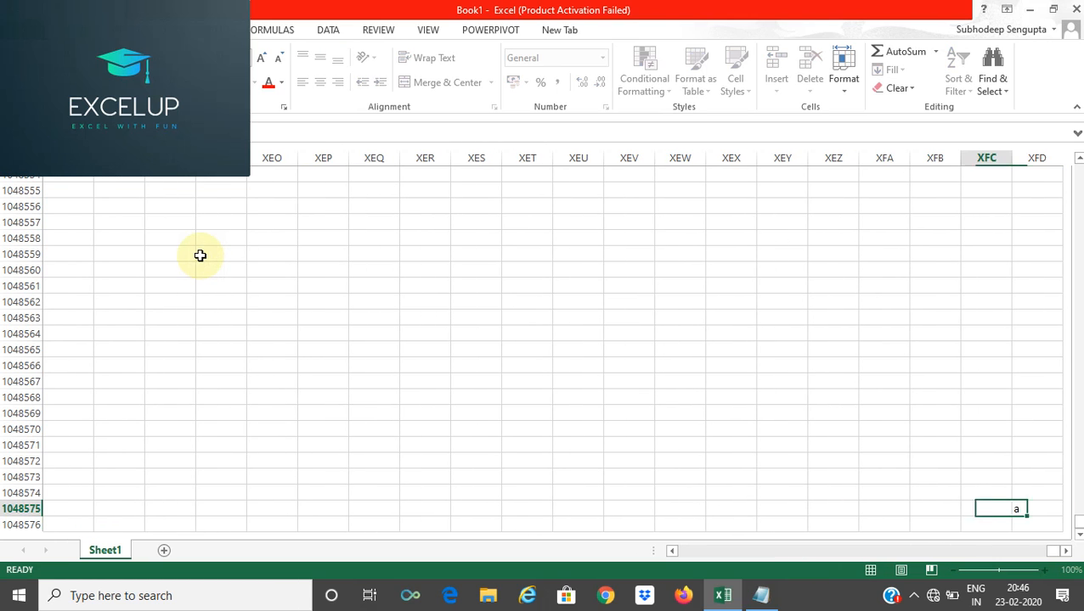
{"action": "key", "text": "Left"}
{"action": "key", "text": "BackSpace"}
{"action": "key", "text": "Return"}
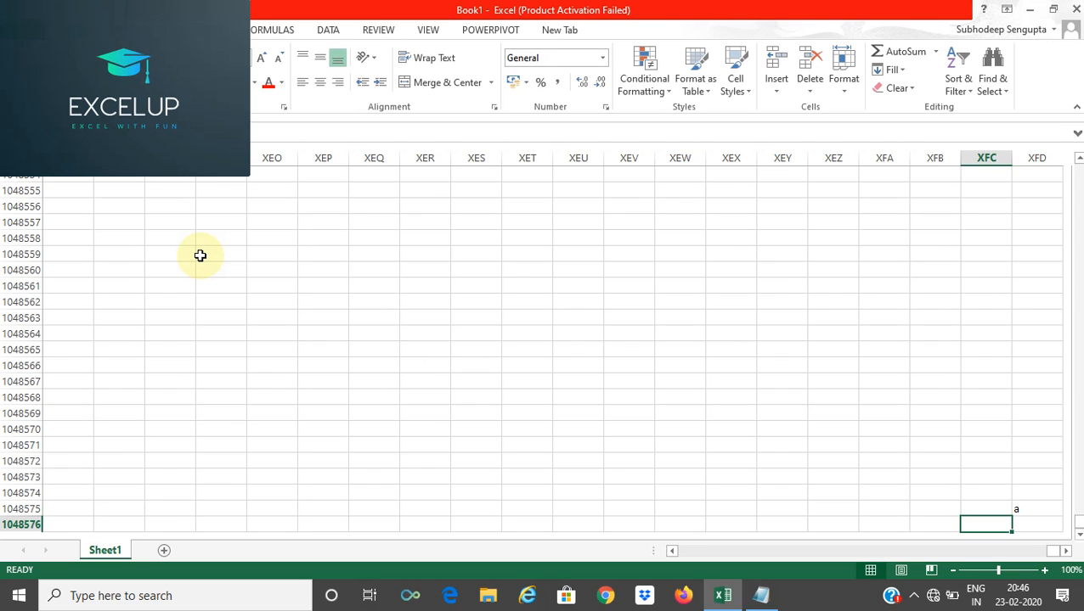
Try to insert a sheet column at column XFC, directly before the "a" in the last column.
{"action": "key", "text": "alt+i"}
{"action": "key", "text": "c"}
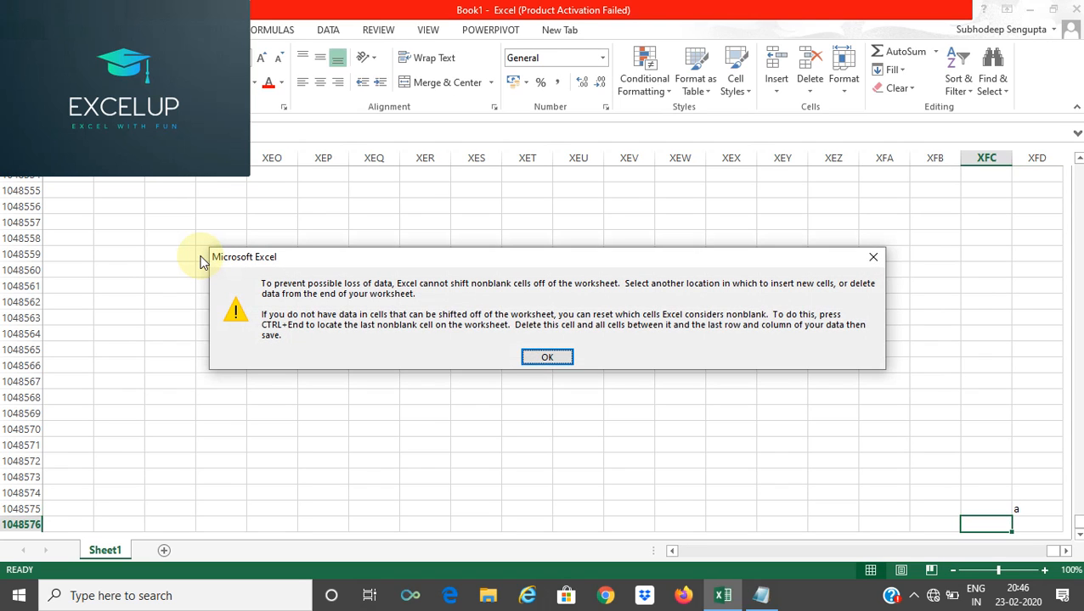
{"action": "key", "text": "Return"}
Clear the "a" from cell XFD1048575 in the last column.
{"action": "key", "text": "Up"}
{"action": "key", "text": "Right"}
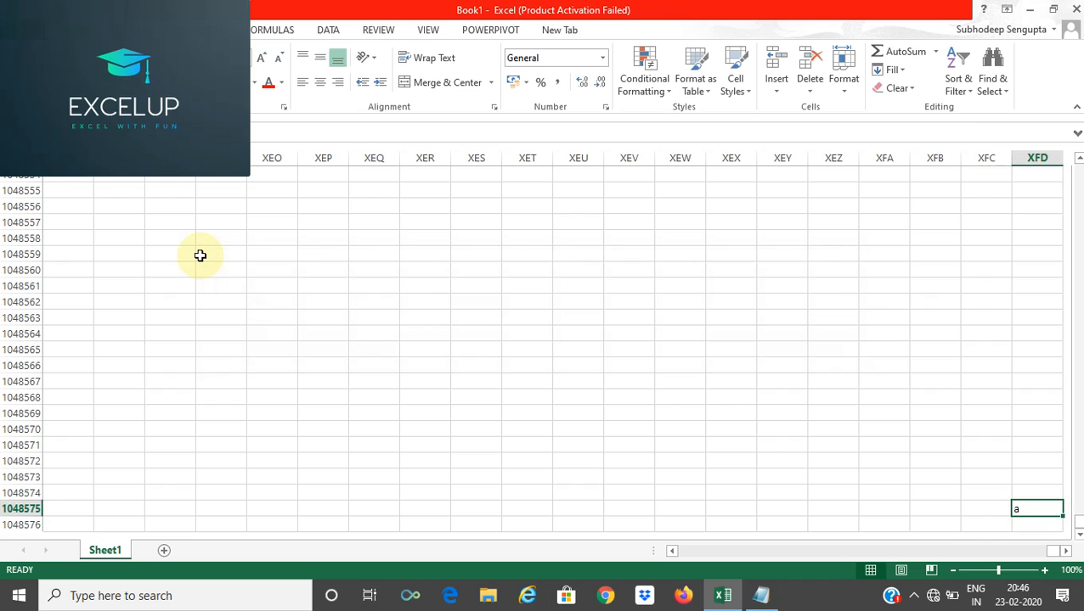
{"action": "key", "text": "BackSpace"}
{"action": "key", "text": "Return"}
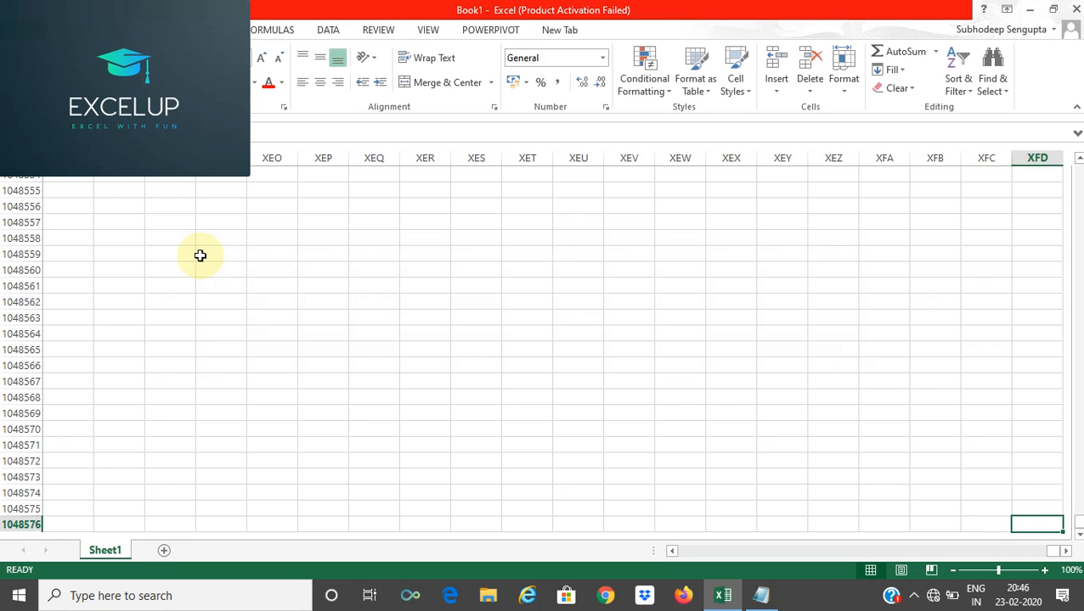
Return to the top of the worksheet and select cell D4.
{"action": "key", "text": "ctrl+Left"}
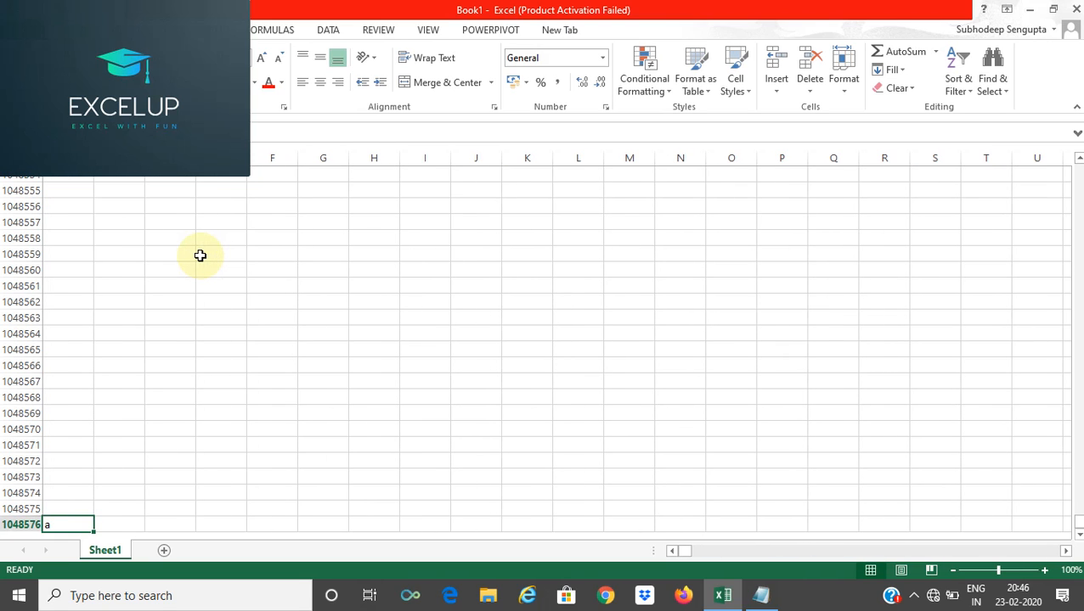
{"action": "key", "text": "Up"}
{"action": "key", "text": "ctrl+Up"}
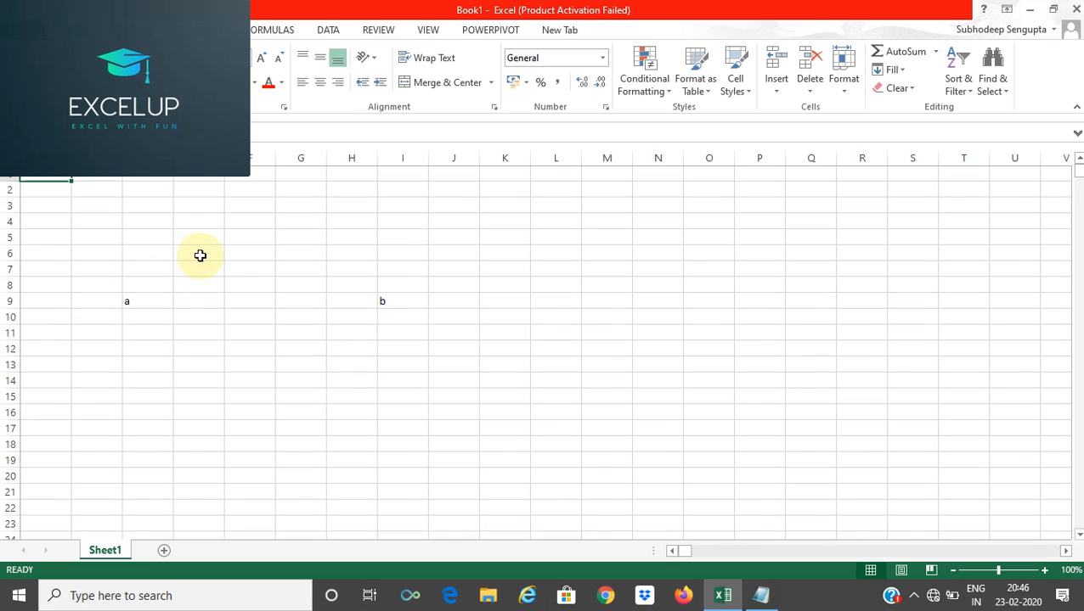
{"action": "key", "text": "Right"}
{"action": "key", "text": "Right"}
{"action": "key", "text": "Down"}
{"action": "key", "text": "Down"}
{"action": "key", "text": "Down"}
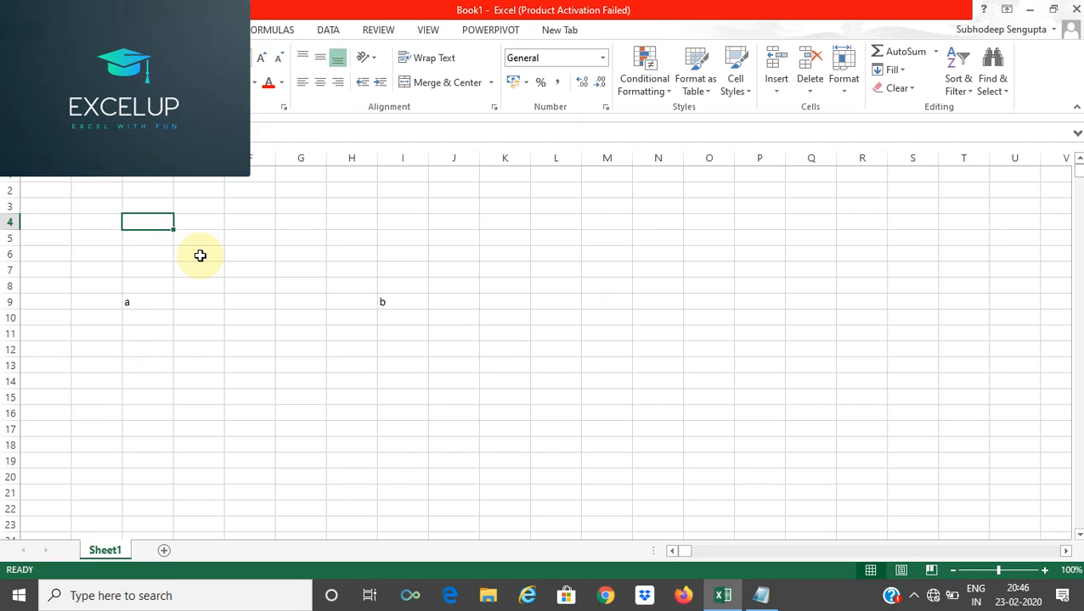
{"action": "key", "text": "alt"}
{"action": "key", "text": "h"}
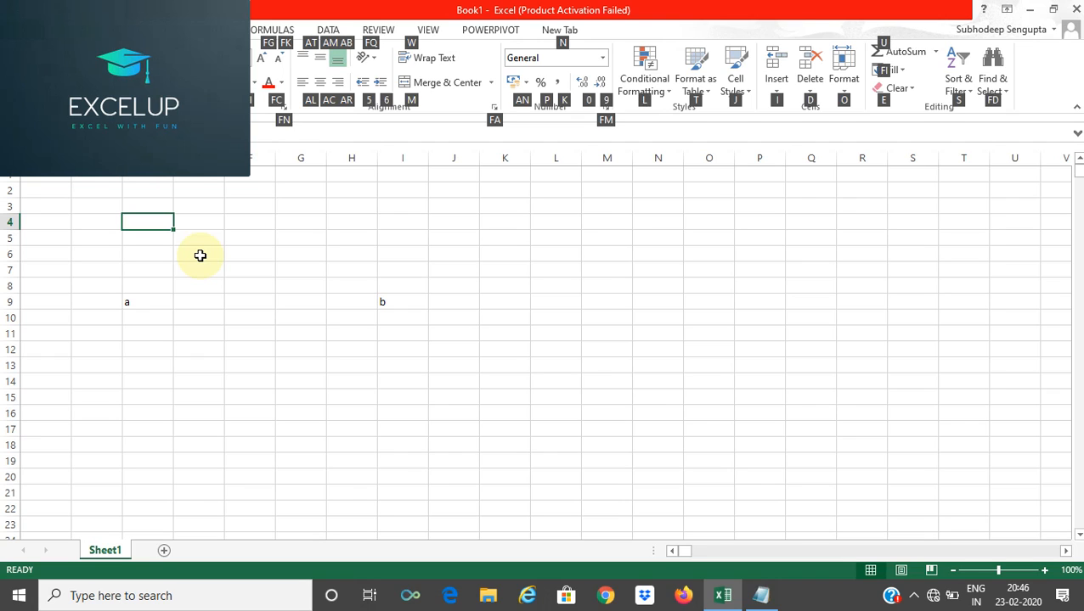
{"action": "key", "text": "i"}
{"action": "key", "text": "r"}
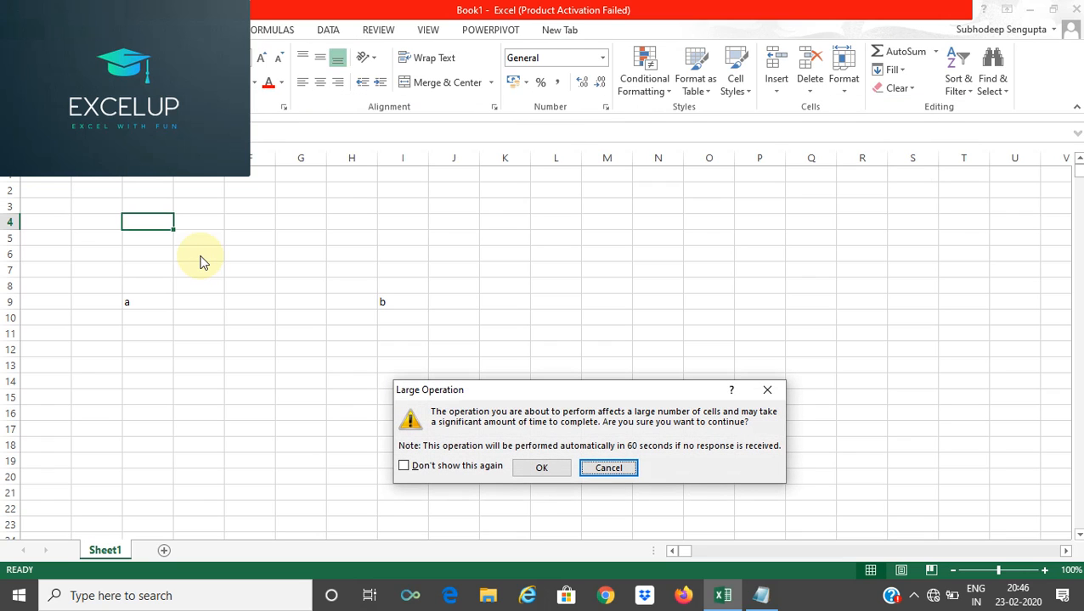
{"action": "key", "text": "shift+Tab"}
{"action": "key", "text": "shift+Tab"}
{"action": "key", "text": "shift+Tab"}
{"action": "key", "text": "Return"}
Delete sheet column D from cell D4, accepting the large operation and turning off its warning.
{"action": "key", "text": "alt"}
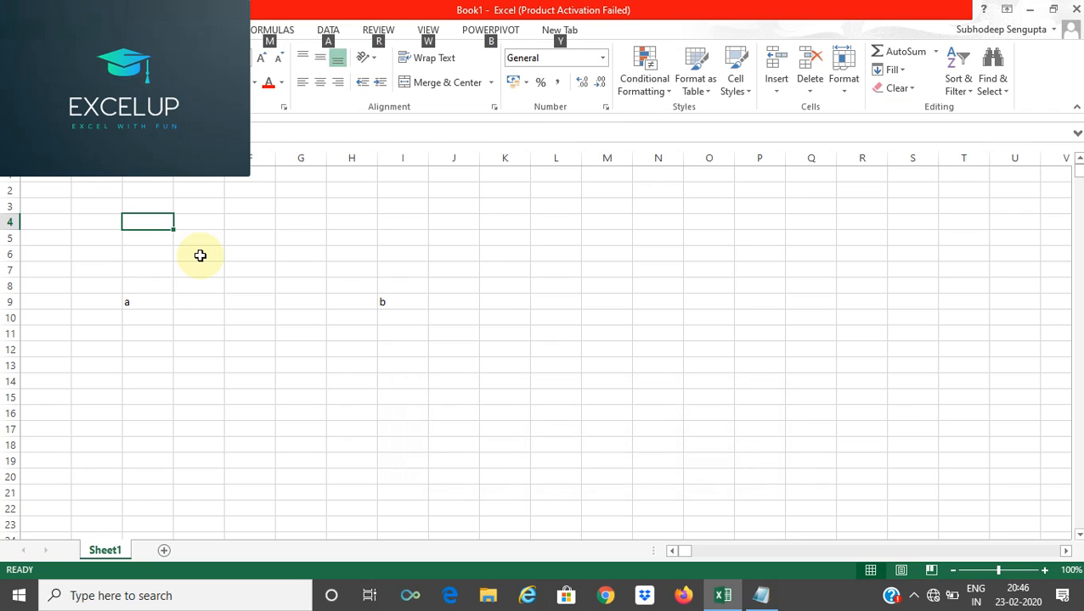
{"action": "key", "text": "h"}
{"action": "key", "text": "i"}
{"action": "key", "text": "r"}
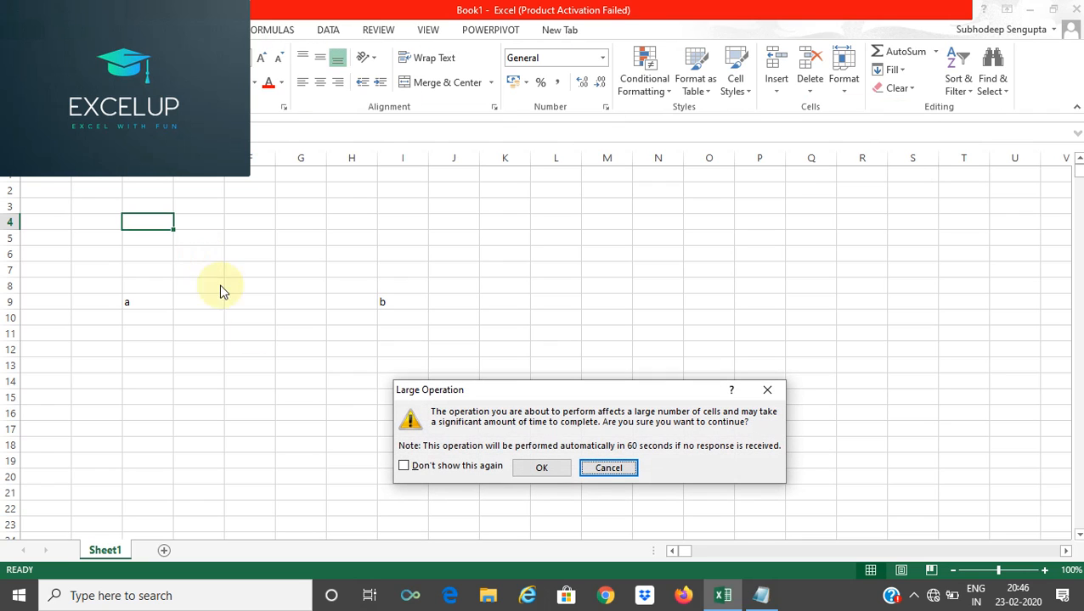
{"action": "left_click", "coordinate": [404, 466]}
{"action": "key", "text": "Return"}
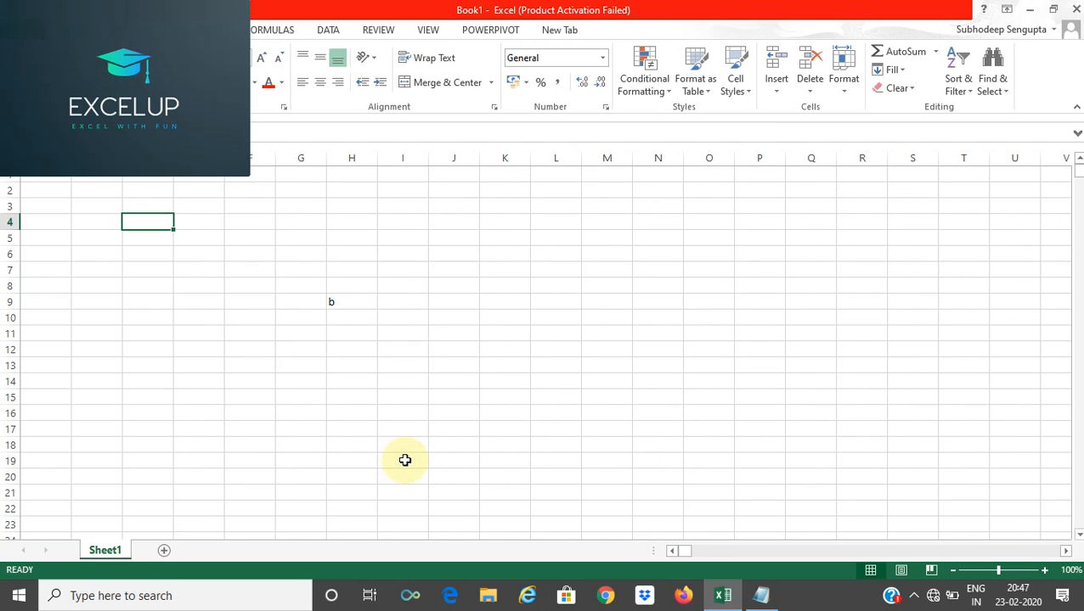
Delete sheet row 4 from the selected cell.
{"action": "key", "text": "alt"}
{"action": "key", "text": "h"}
{"action": "key", "text": "d"}
{"action": "key", "text": "r"}
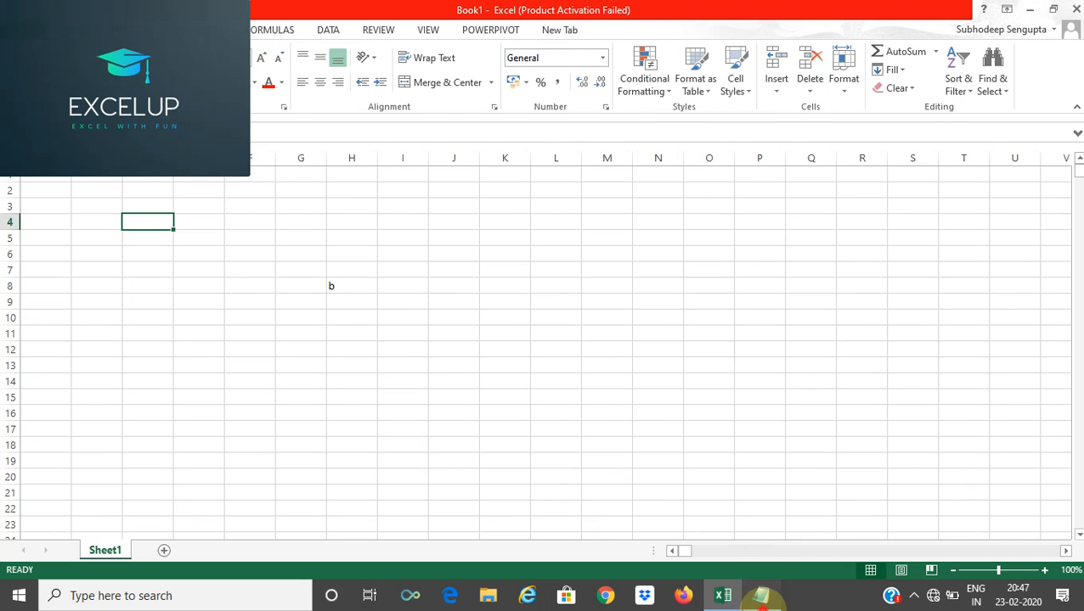
Switch to Notepad and add the line "To delete a row - Alt+H+D+R" below the row insertion shortcuts.
{"action": "left_click", "coordinate": [761, 595]}
{"action": "key", "text": "Return"}
{"action": "key", "text": "Return"}
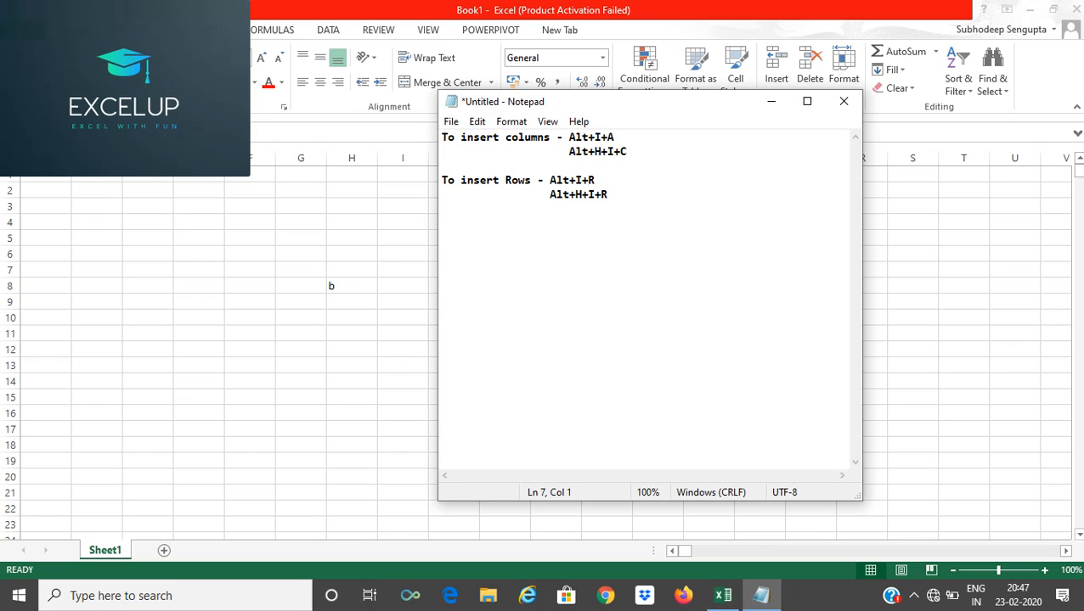
{"action": "type", "text": "To delete a row "}
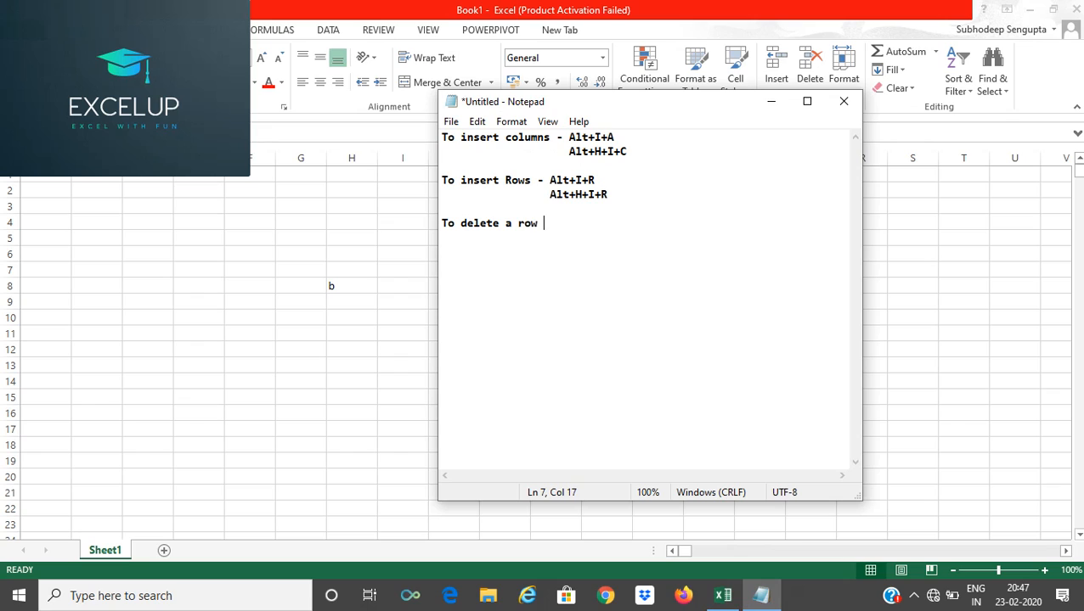
{"action": "type", "text": "- Alt+H+D+R"}
{"action": "key", "text": "Return"}
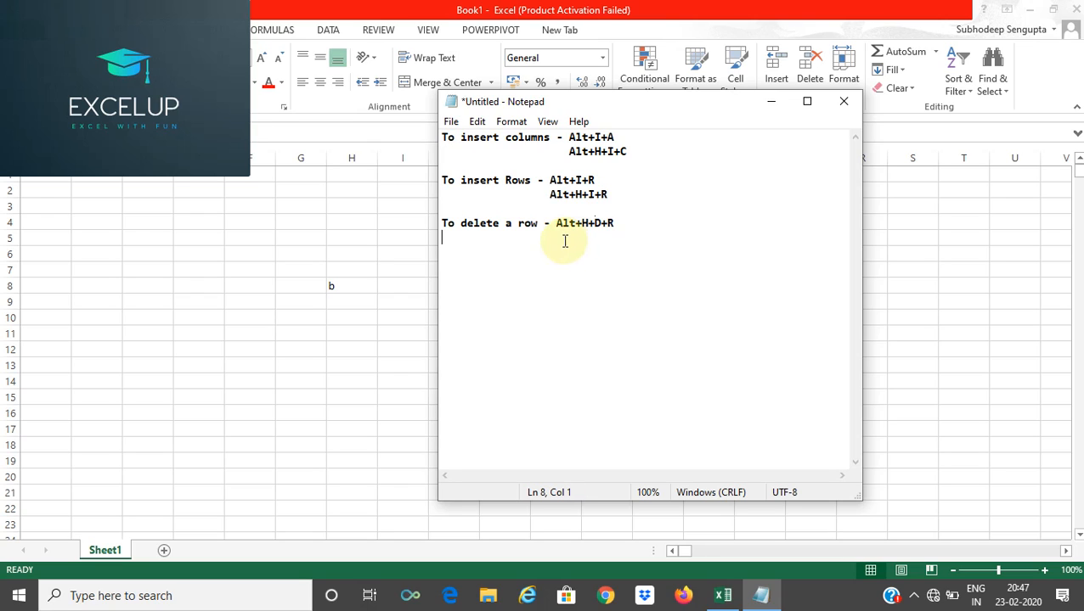
Extend the deletion note to read "To delete a row and column - Alt+H+D+R/C".
{"action": "left_click", "coordinate": [542, 224]}
{"action": "type", "text": "a"}
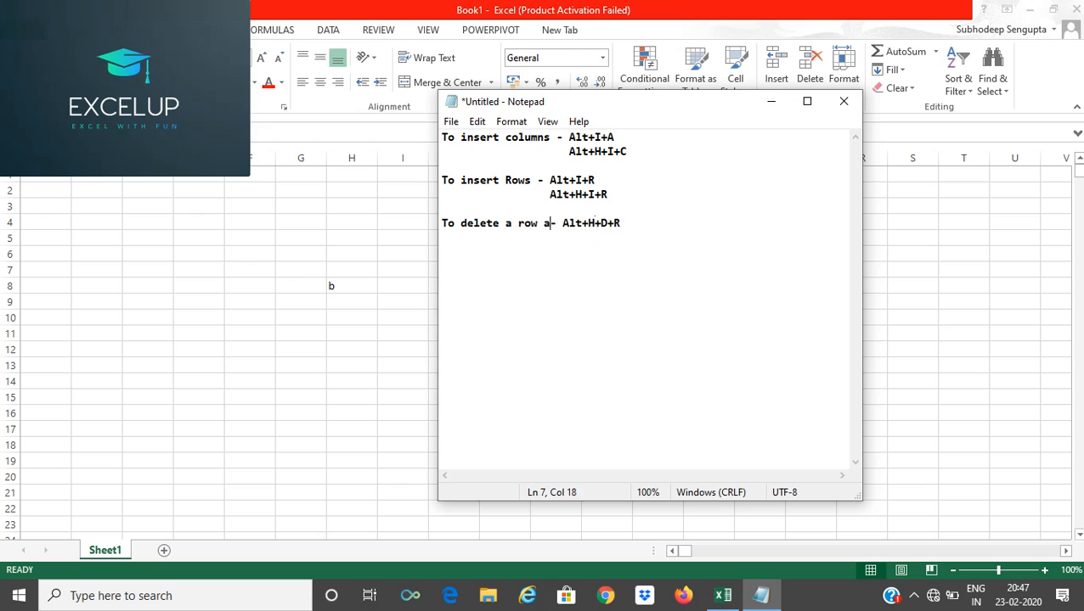
{"action": "type", "text": "nd a"}
{"action": "key", "text": "BackSpace"}
{"action": "type", "text": "c"}
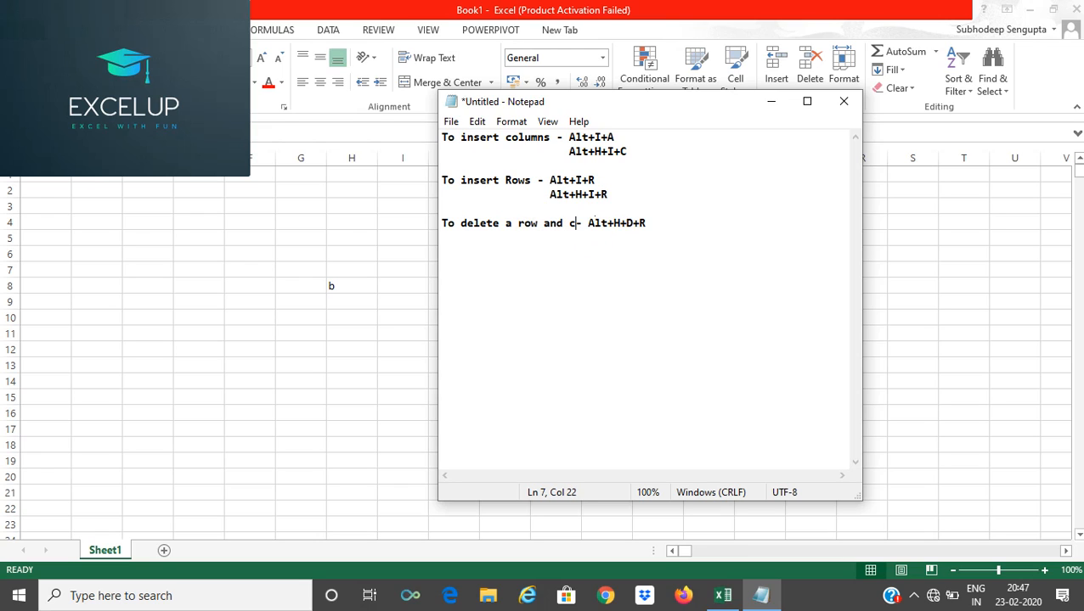
{"action": "type", "text": "olumn"}
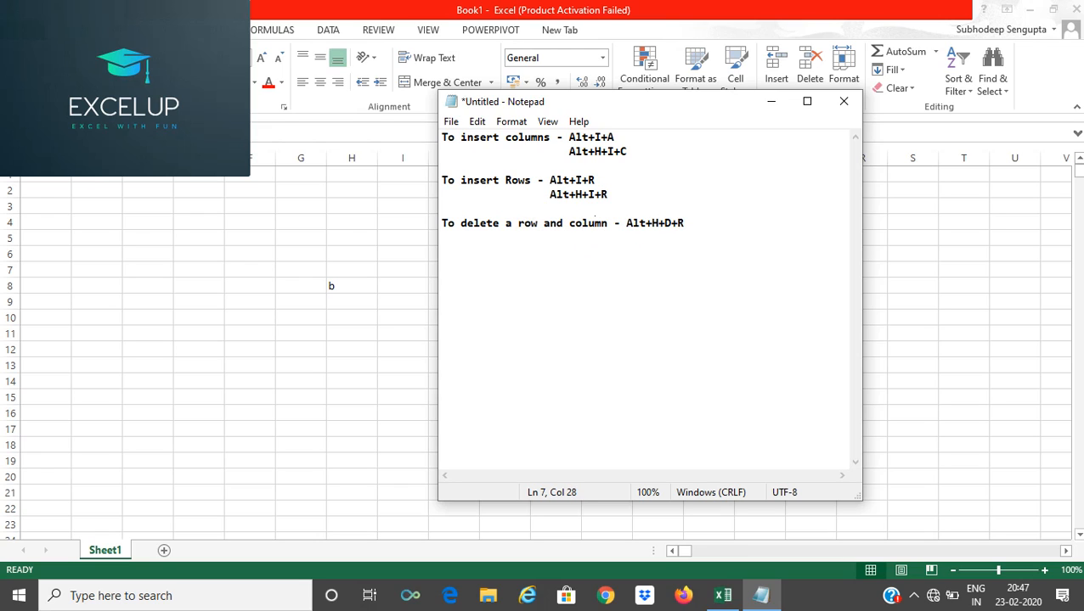
{"action": "left_click", "coordinate": [687, 225]}
{"action": "type", "text": "/C"}
{"action": "key", "text": "Return"}
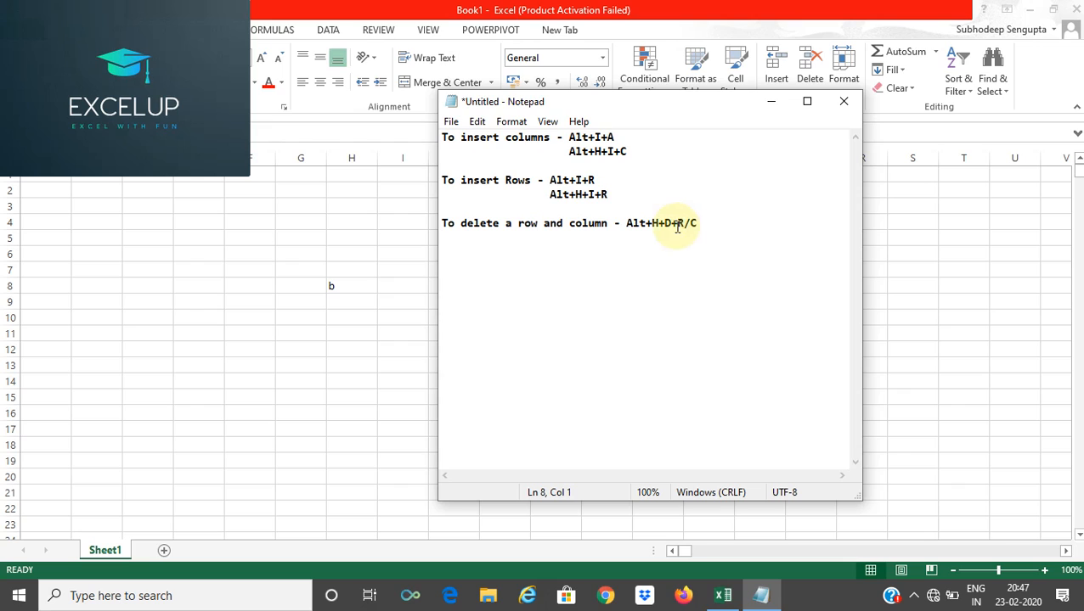
Switch back to Excel, insert two new worksheets and return to Sheet1.
{"action": "left_click", "coordinate": [356, 220]}
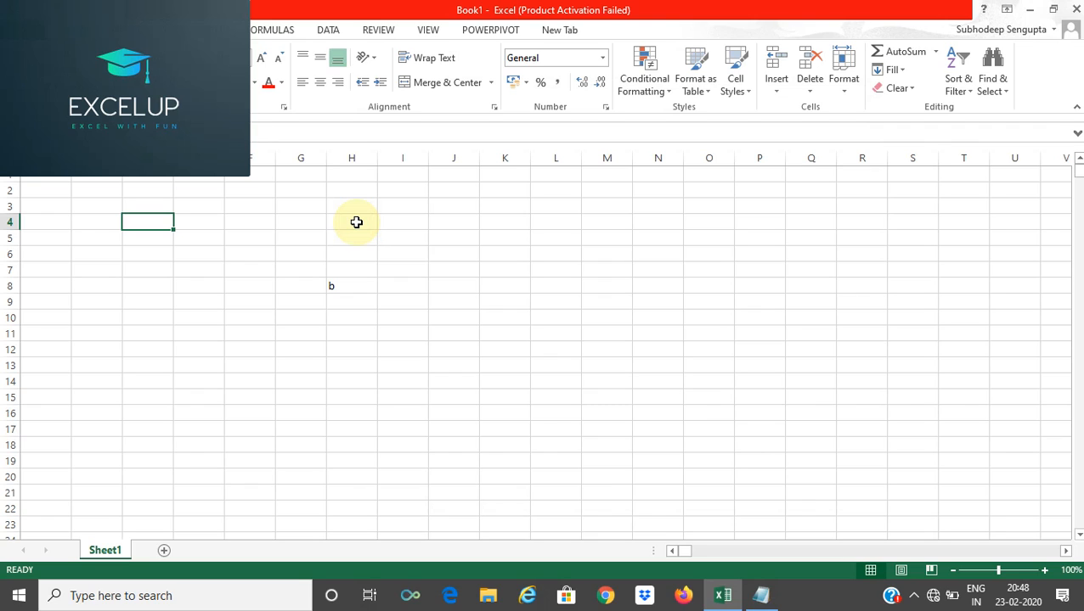
{"action": "key", "text": "shift+F11"}
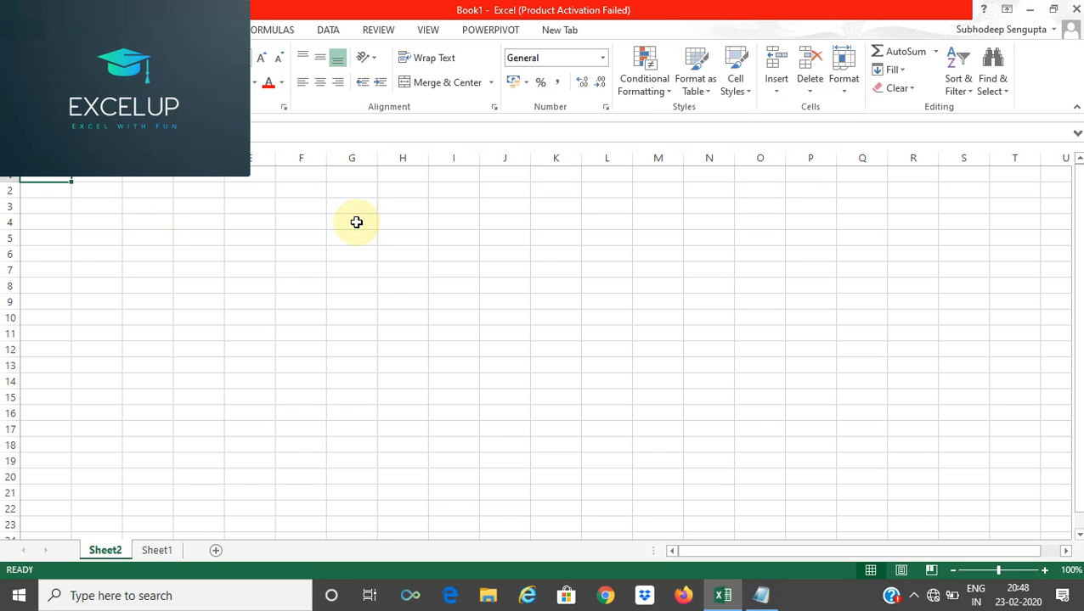
{"action": "key", "text": "shift+F11"}
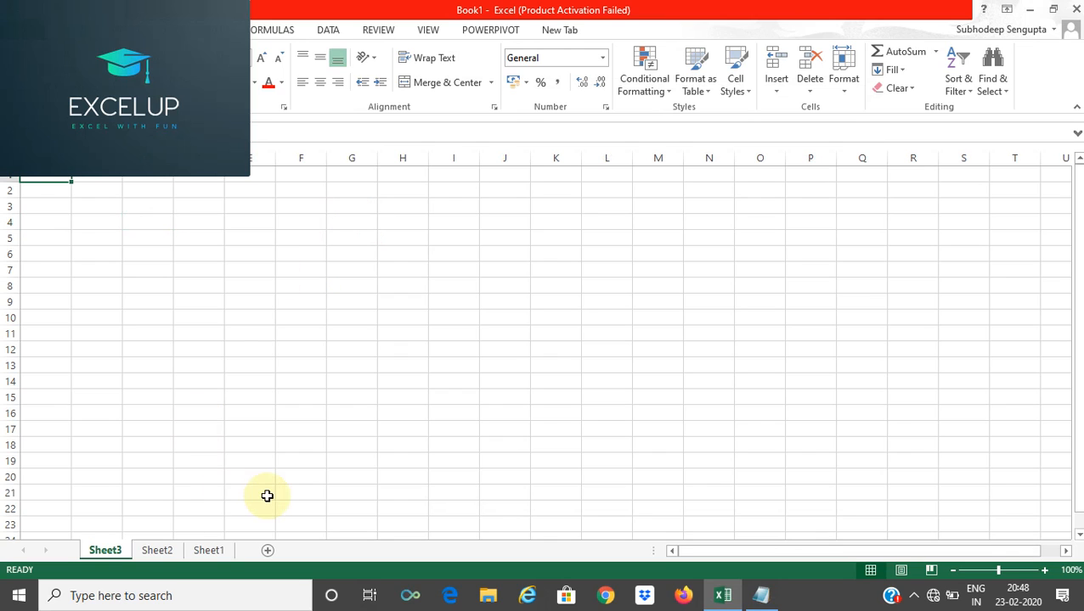
{"action": "left_click", "coordinate": [208, 550]}
{"action": "left_click", "coordinate": [96, 158]}
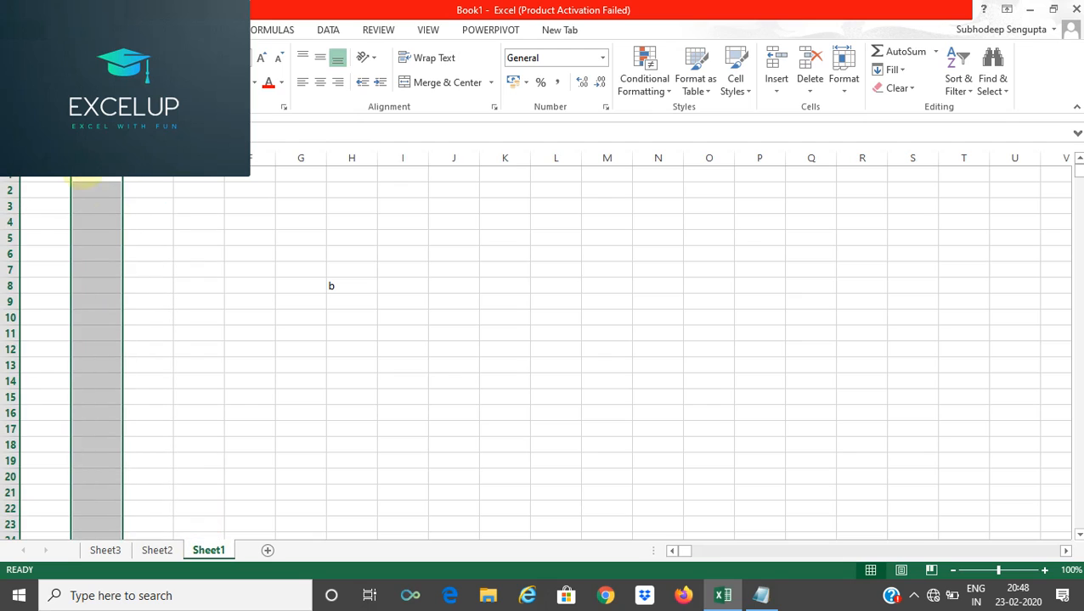
{"action": "left_click", "coordinate": [85, 192]}
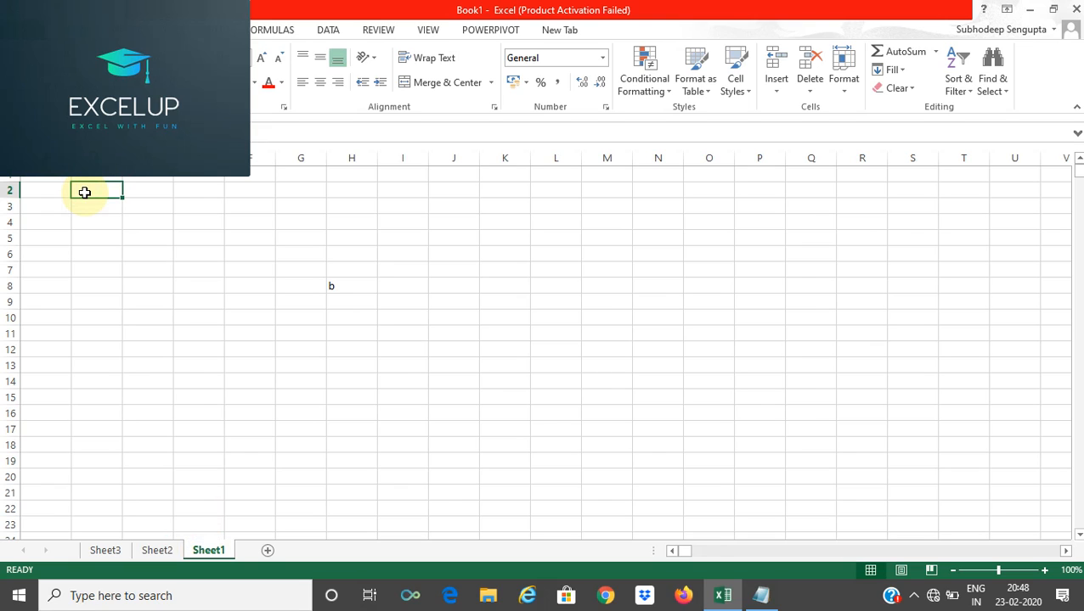
{"action": "left_click", "coordinate": [162, 191]}
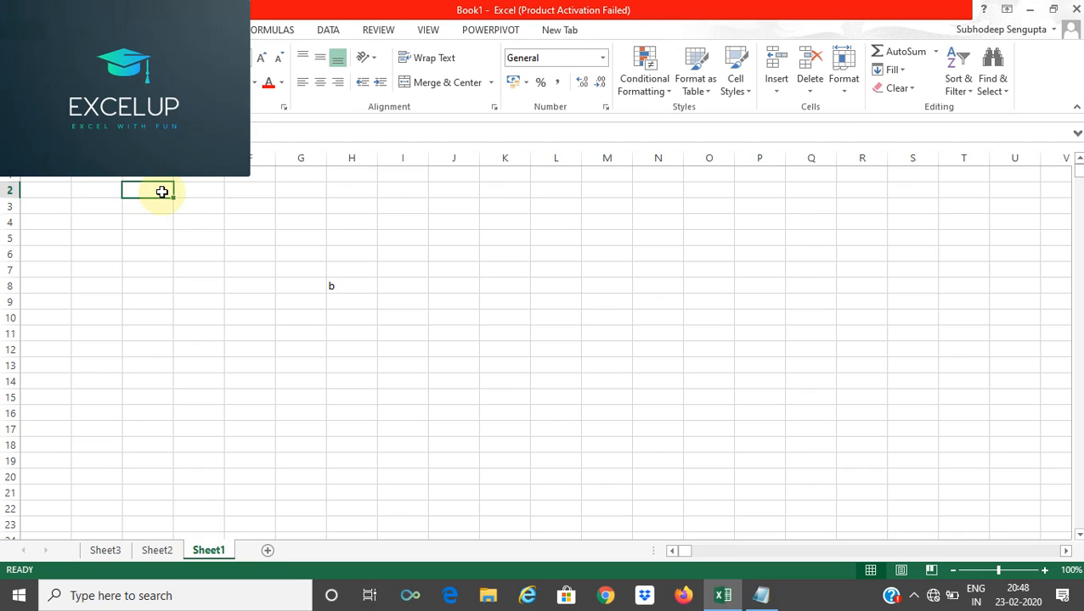
Enter the heading "Sr. No." in cell B1 and the number 1 in cell B2.
{"action": "left_click", "coordinate": [61, 193]}
{"action": "key", "text": "Up"}
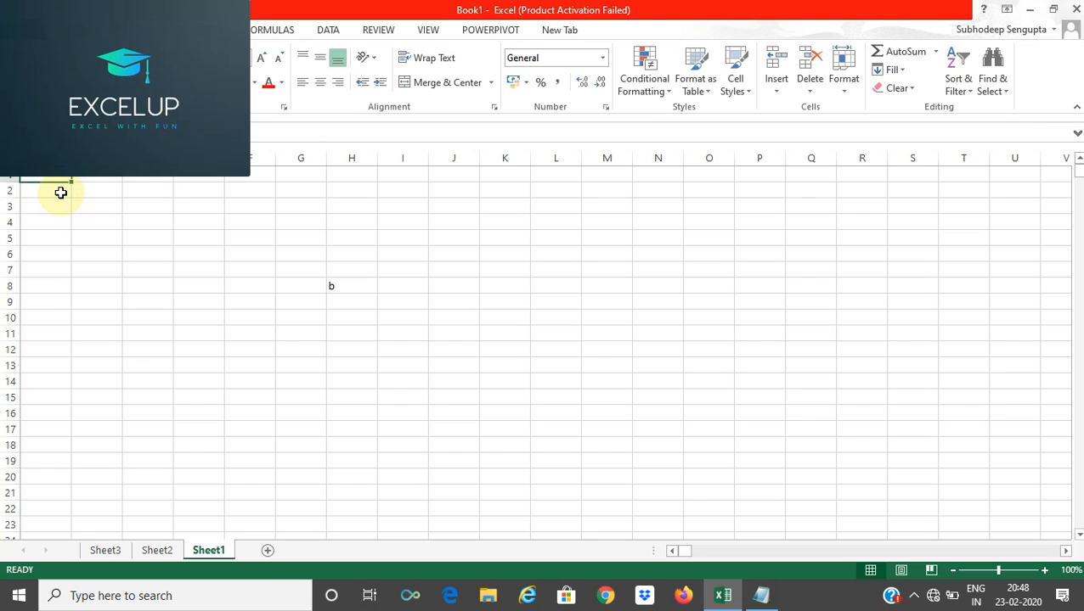
{"action": "type", "text": "="}
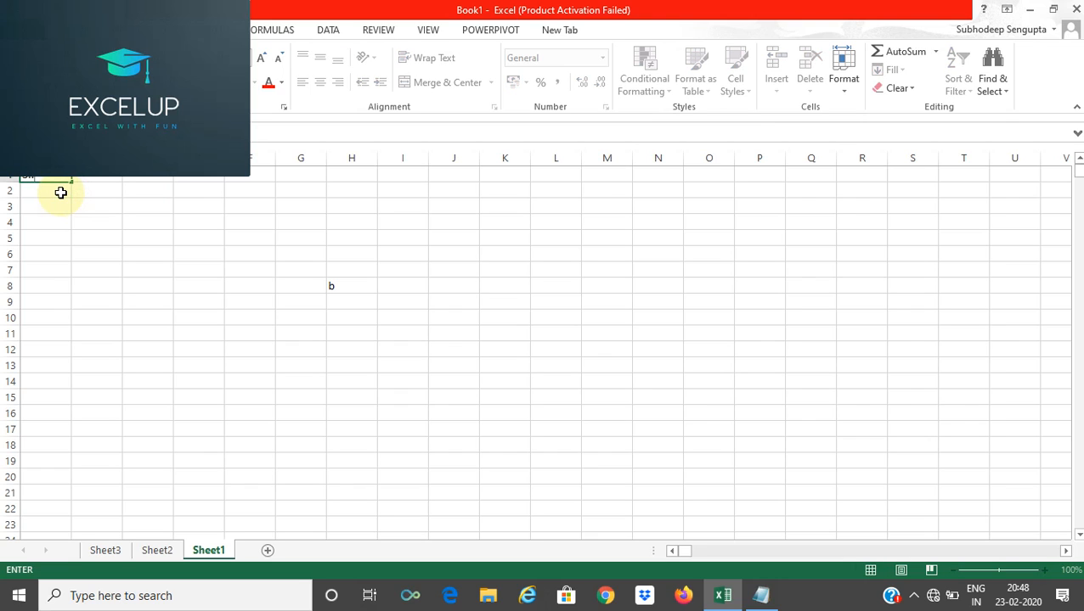
{"action": "type", "text": "r.No."}
{"action": "key", "text": "Return"}
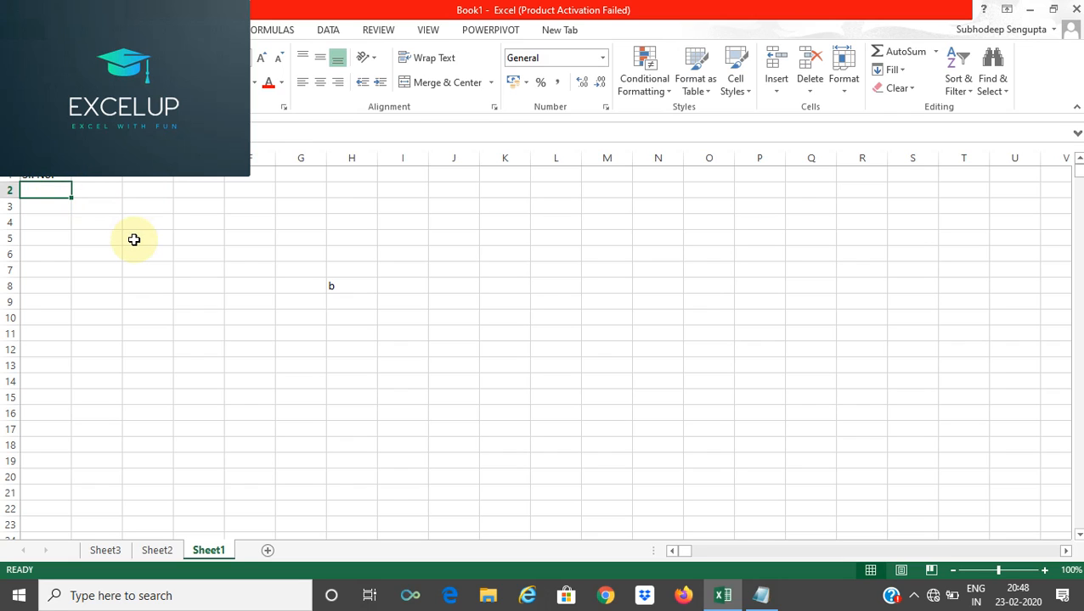
{"action": "type", "text": "1"}
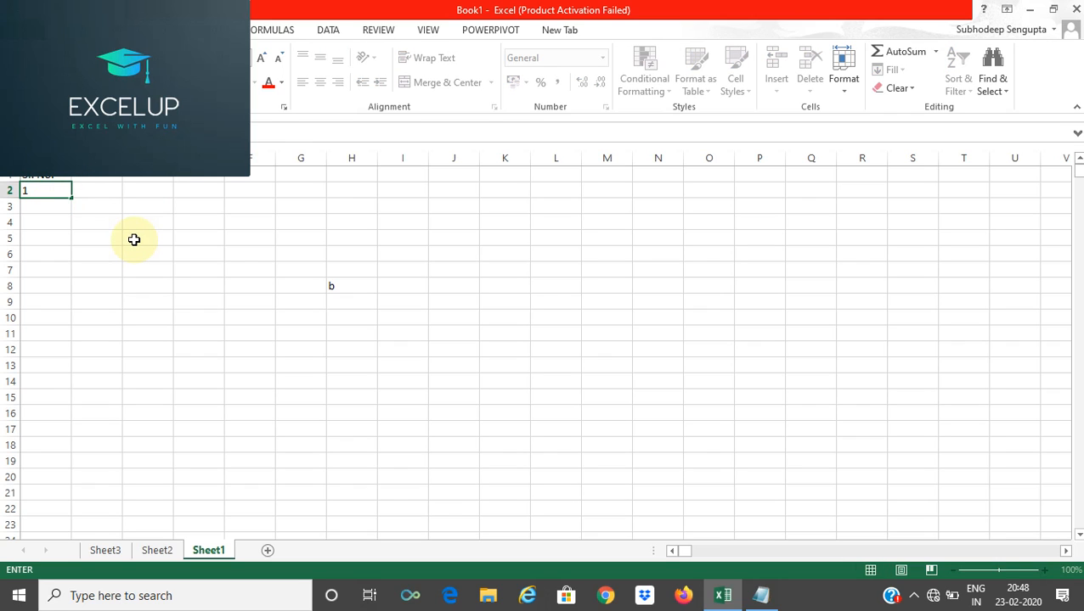
{"action": "key", "text": "Return"}
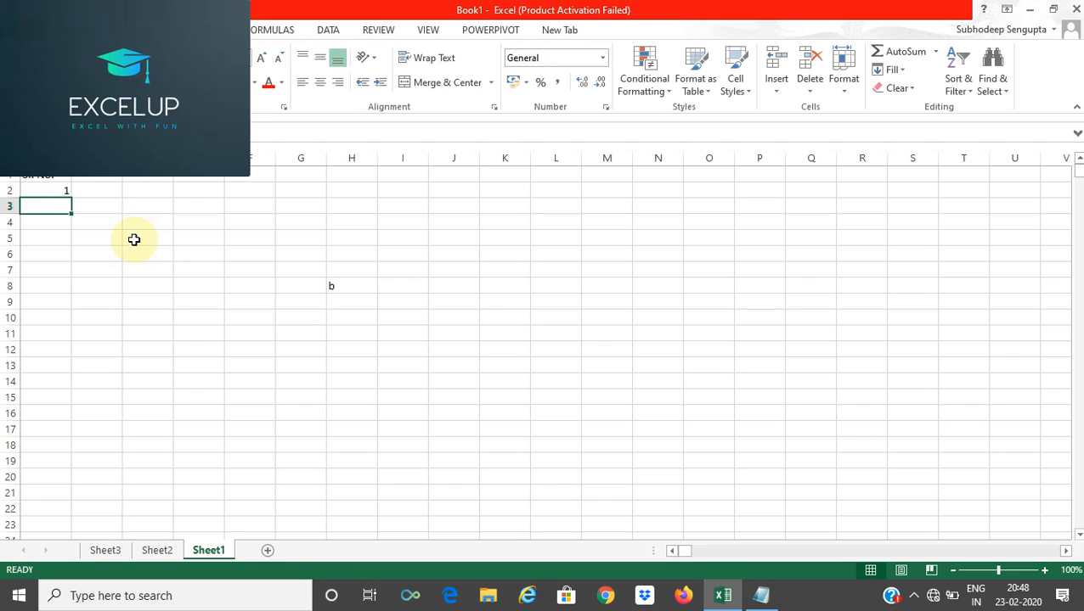
Enter 2 in cell B3, then extend the series from B2:B3 down to 10 in B11.
{"action": "left_click", "coordinate": [54, 189]}
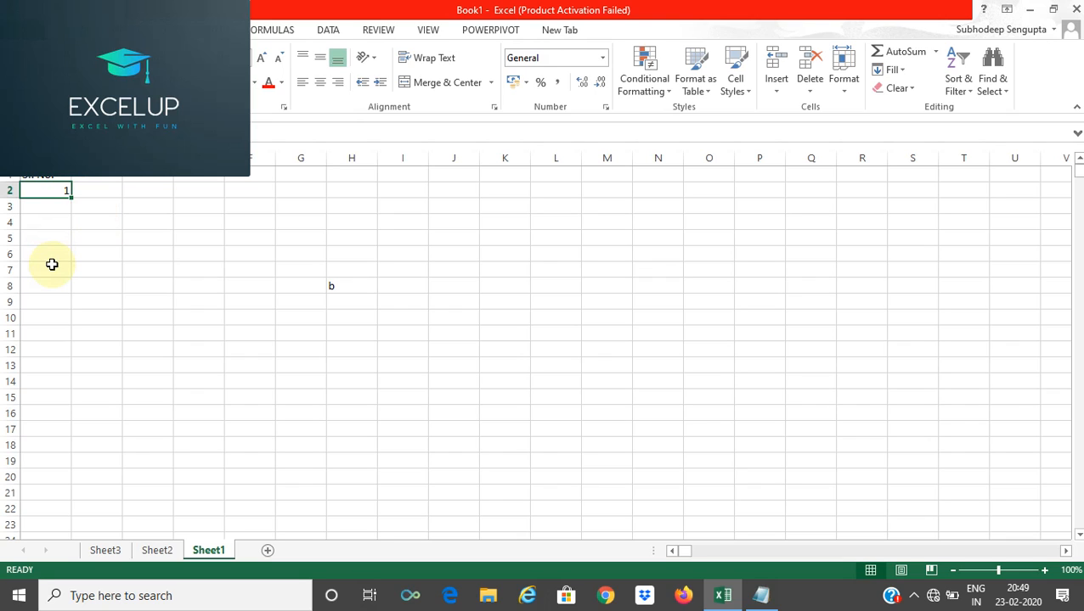
{"action": "left_click", "coordinate": [66, 207]}
{"action": "left_click", "coordinate": [53, 194]}
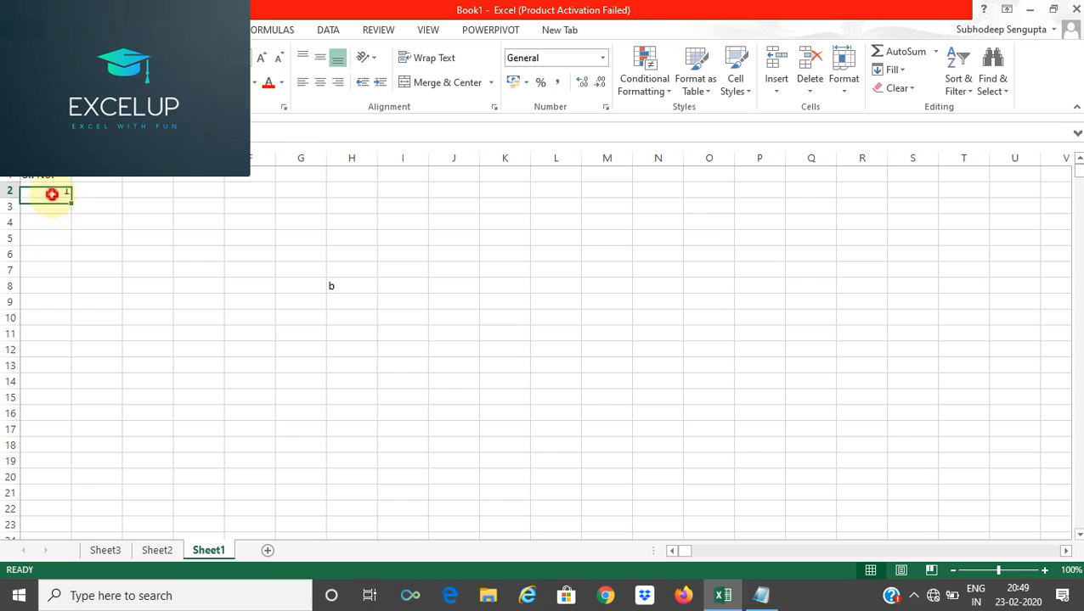
{"action": "key", "text": "Return"}
{"action": "type", "text": "2"}
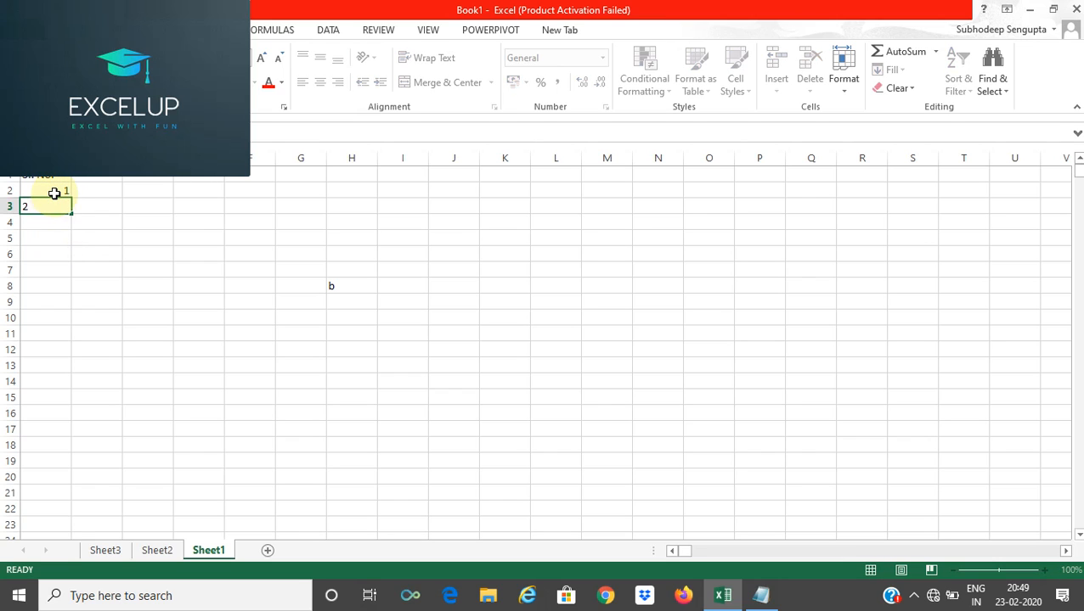
{"action": "key", "text": "Return"}
{"action": "left_click_drag", "start_coordinate": [53, 194], "coordinate": [53, 202]}
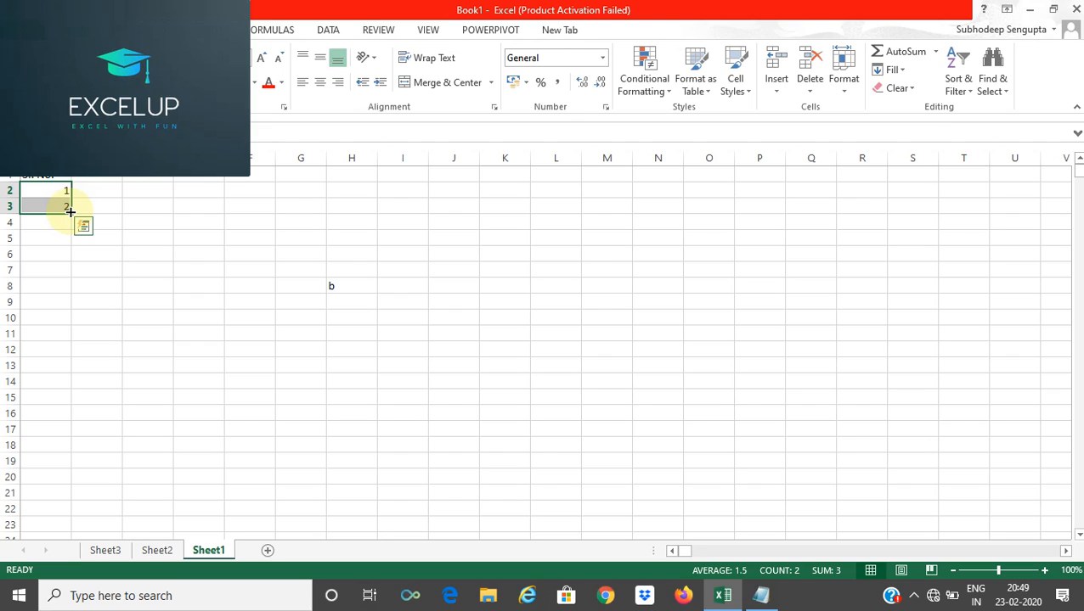
{"action": "left_click_drag", "start_coordinate": [70, 212], "coordinate": [59, 336]}
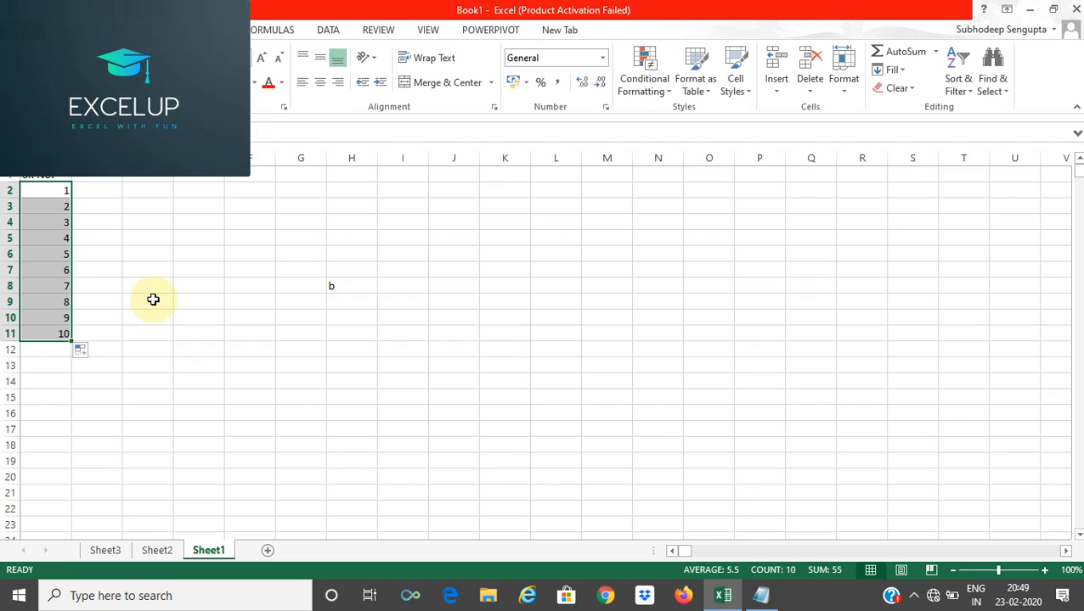
Enter 1 in cell C2 and fill it down as an incrementing series to 10 in C11.
{"action": "left_click", "coordinate": [109, 193]}
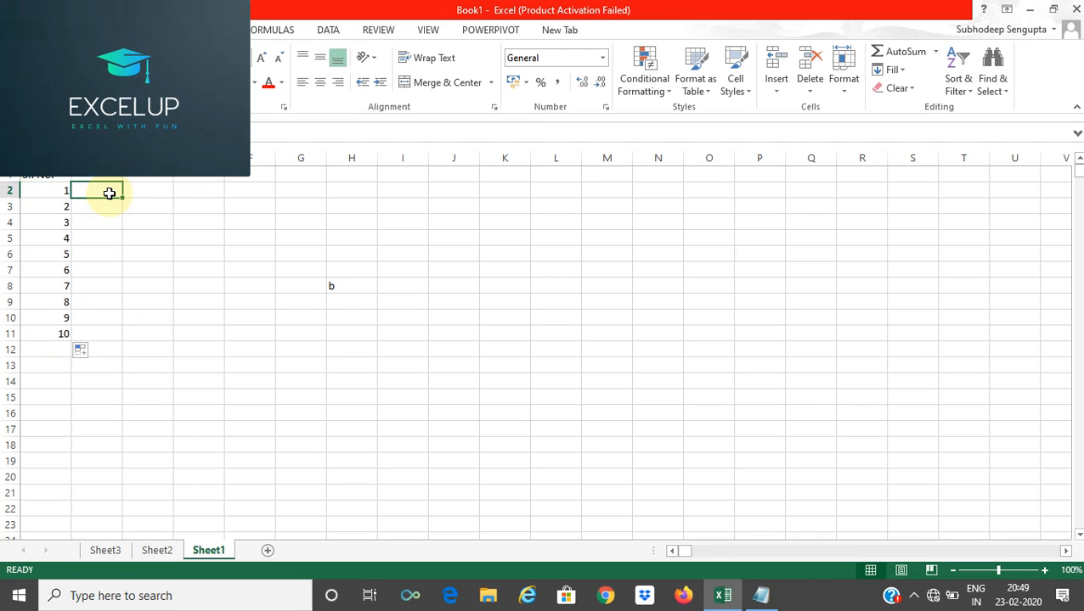
{"action": "type", "text": "1"}
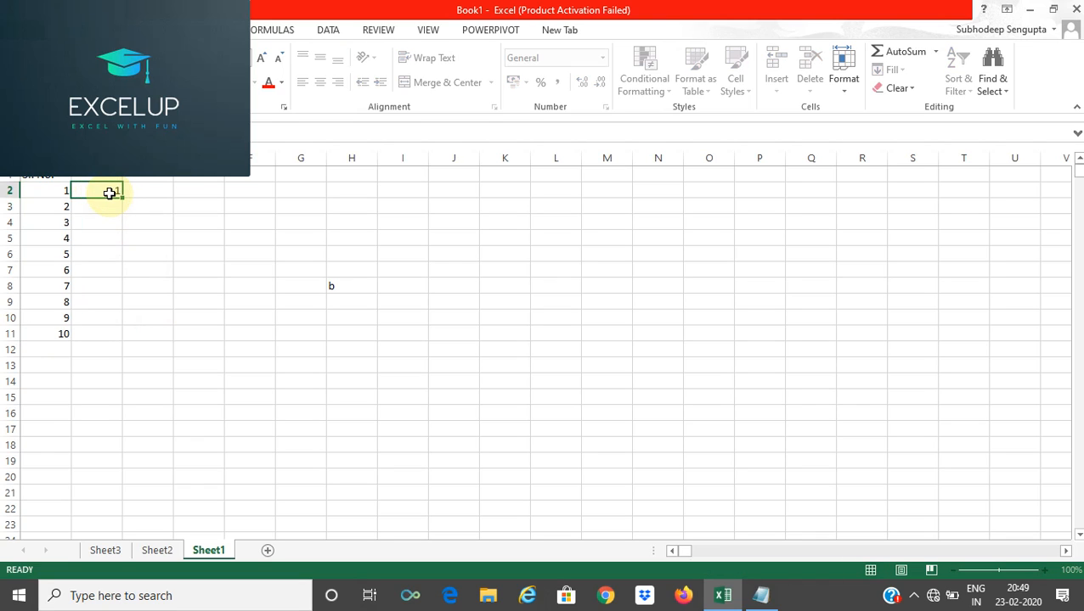
{"action": "key", "text": "Return"}
{"action": "left_click", "coordinate": [109, 193]}
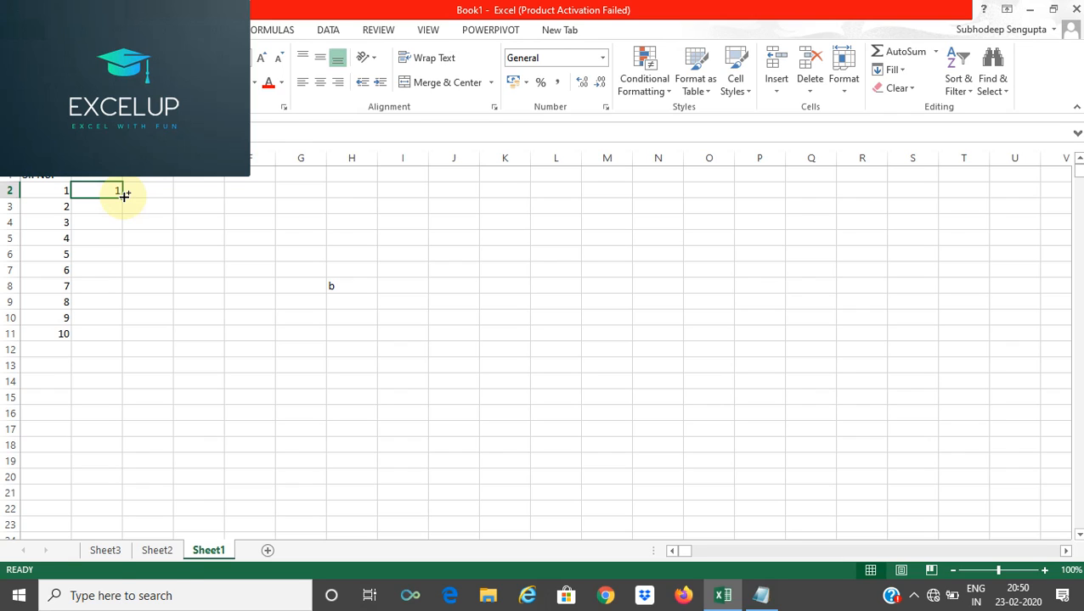
{"action": "left_click_drag", "start_coordinate": [123, 197], "coordinate": [131, 342]}
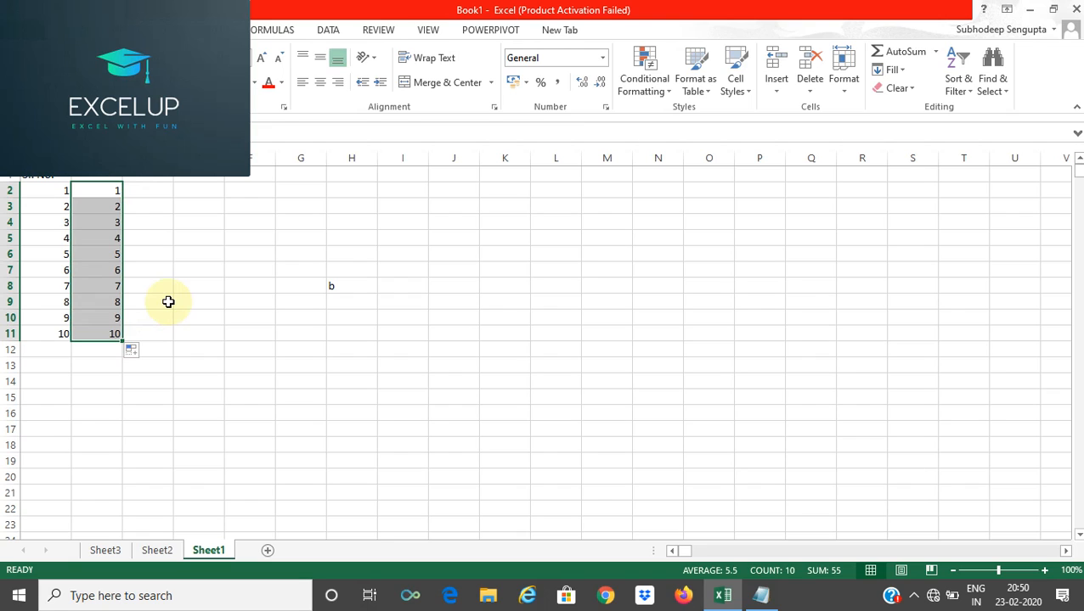
Enter 5 in cell E5 and fill it down as an incrementing series to 11 in E11.
{"action": "left_click", "coordinate": [198, 243]}
{"action": "type", "text": "5"}
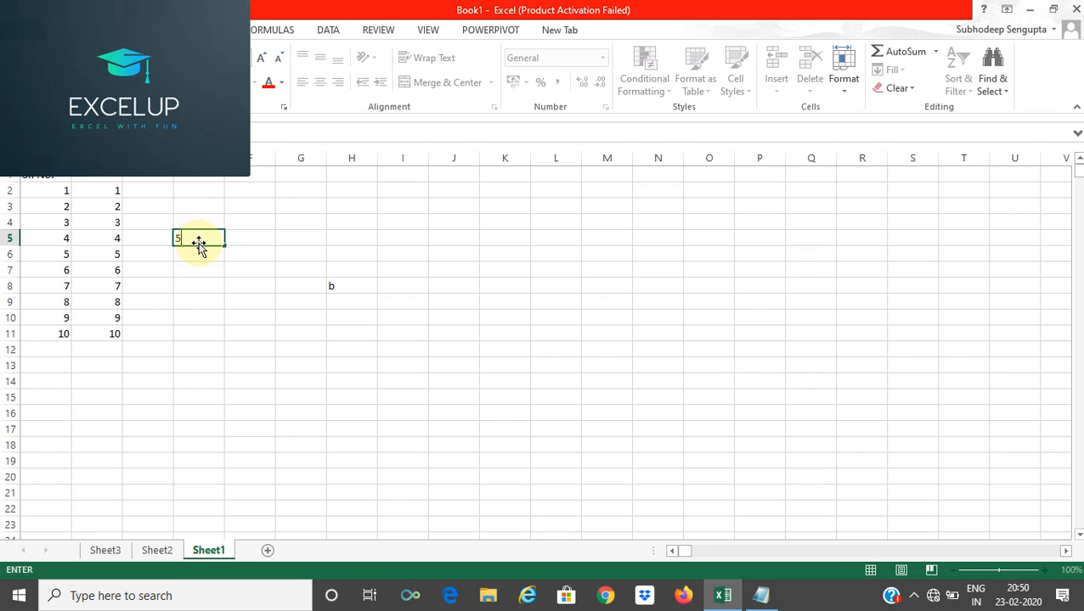
{"action": "key", "text": "Return"}
{"action": "left_click", "coordinate": [208, 226]}
{"action": "left_click", "coordinate": [212, 236]}
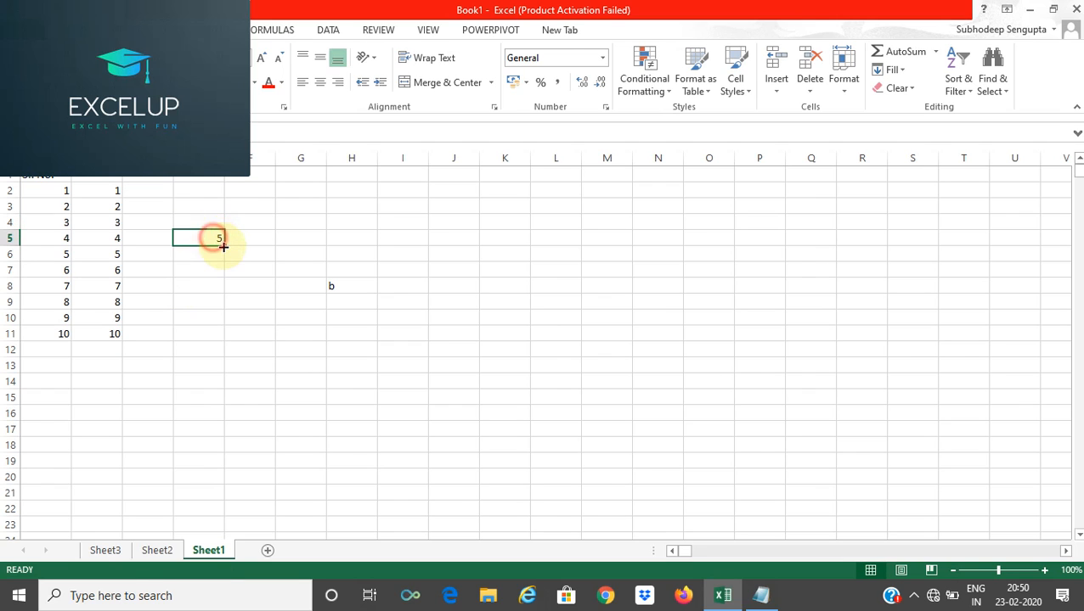
{"action": "left_click_drag", "start_coordinate": [224, 245], "coordinate": [235, 336]}
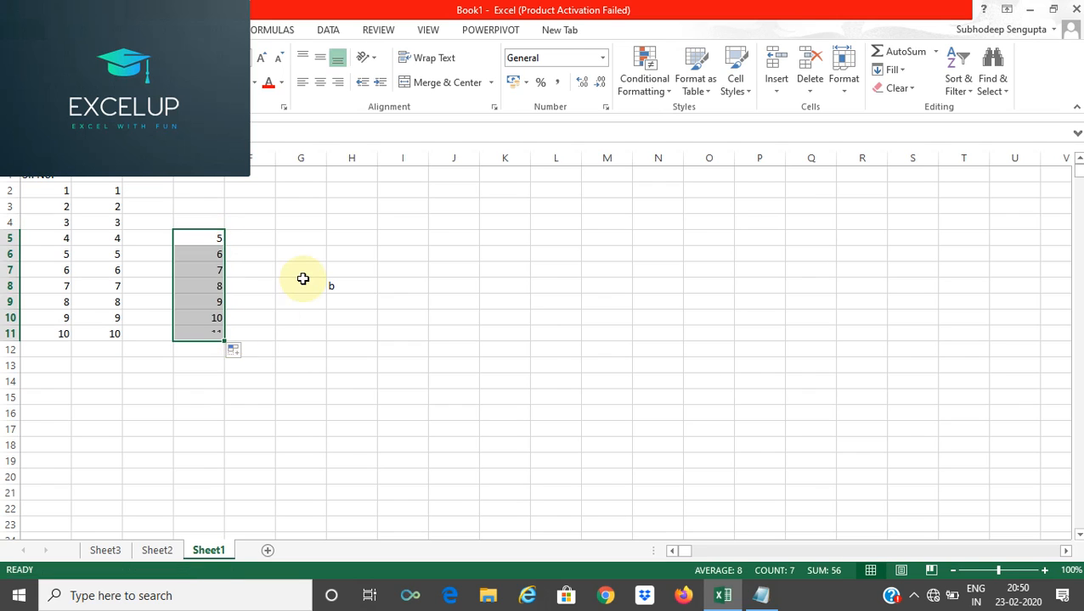
Enter the heading "Sl. No." in cell I1 and the number 1 in cell I2.
{"action": "left_click", "coordinate": [303, 283]}
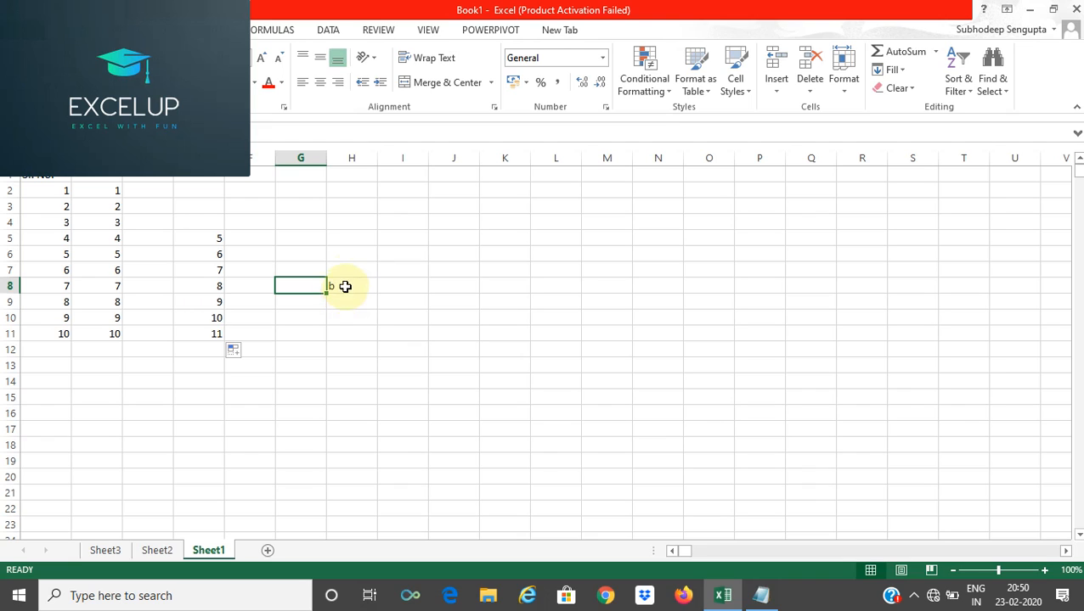
{"action": "left_click", "coordinate": [369, 237]}
{"action": "left_click", "coordinate": [385, 229]}
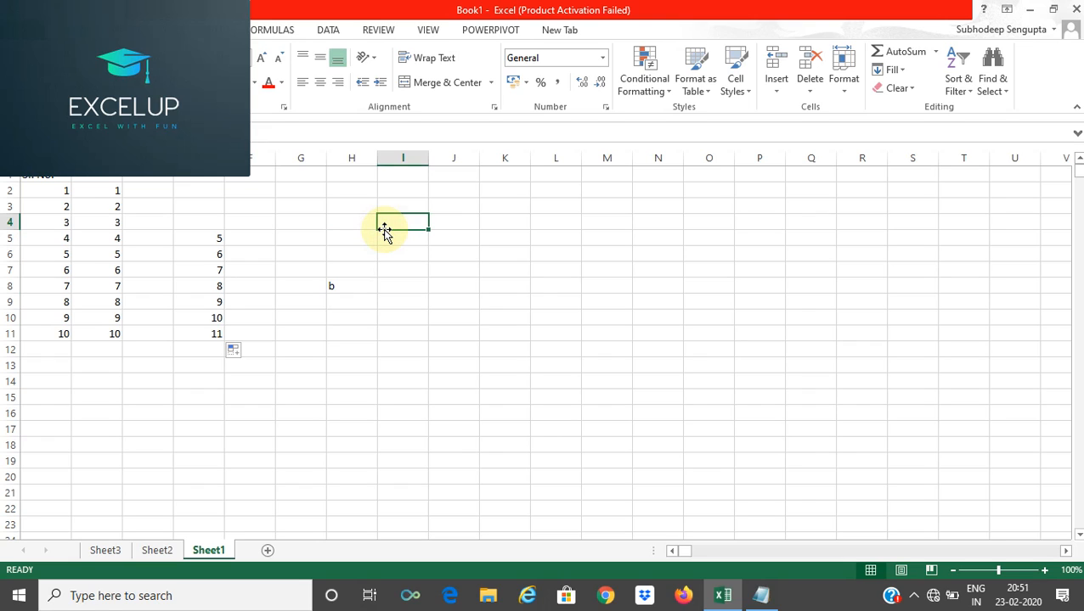
{"action": "left_click", "coordinate": [401, 180]}
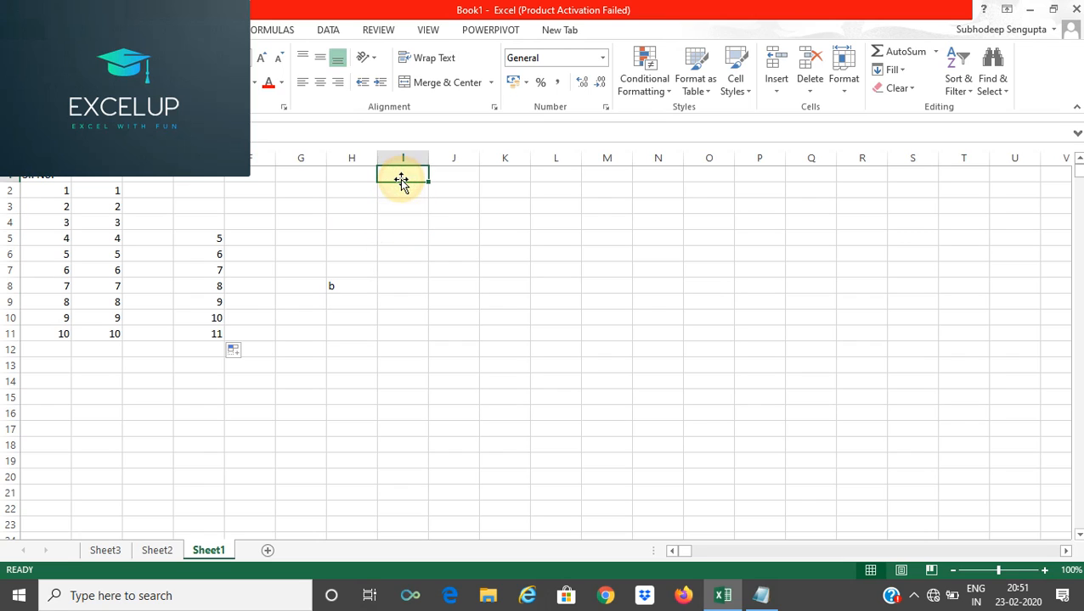
{"action": "type", "text": "Sl. No."}
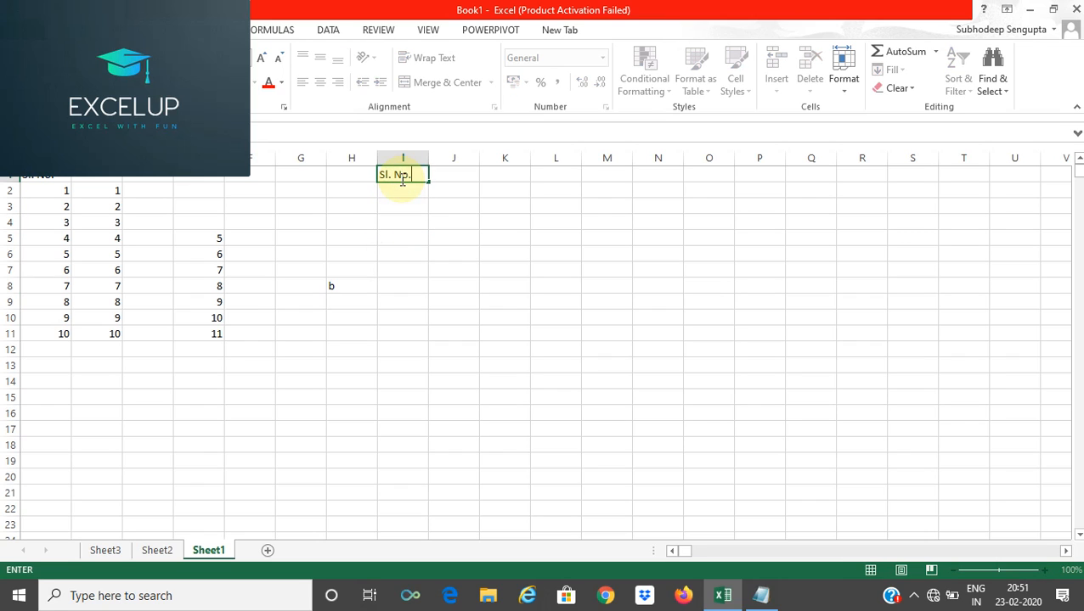
{"action": "key", "text": "Return"}
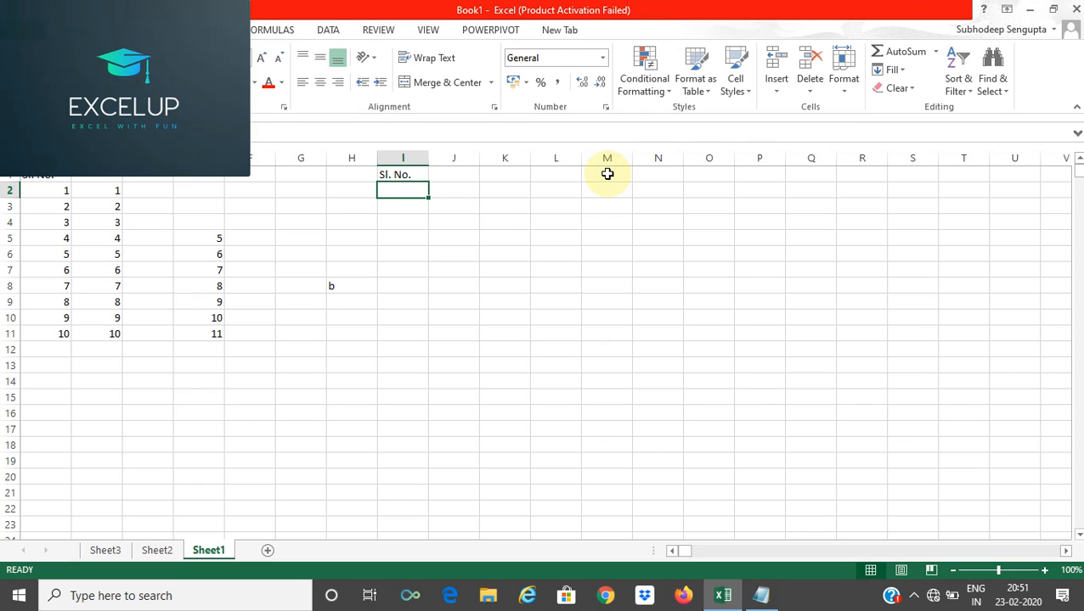
{"action": "type", "text": "1"}
{"action": "key", "text": "Return"}
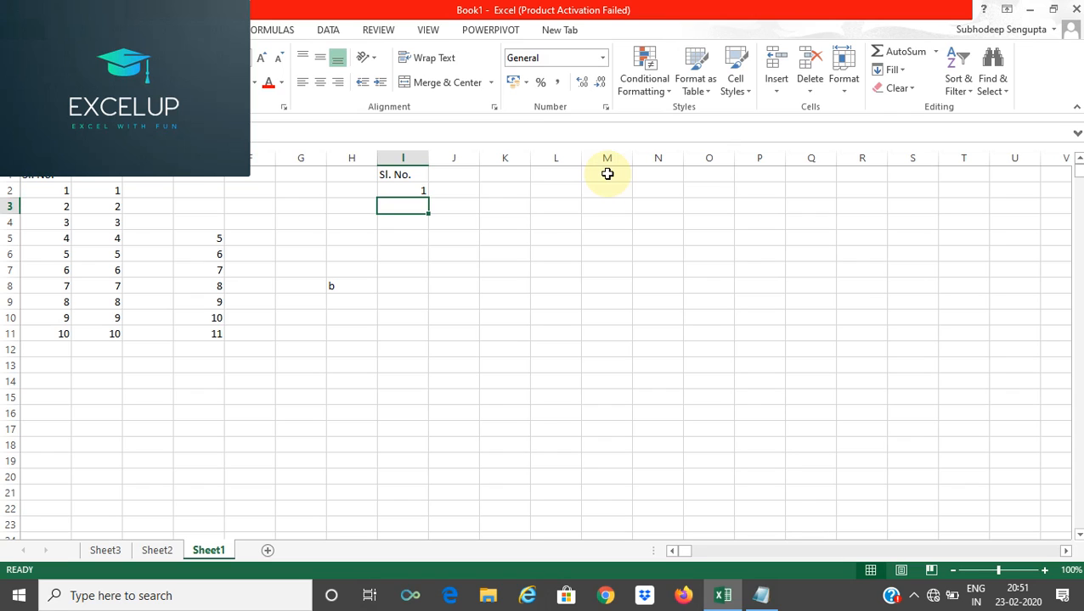
Fill a linear series down the column from cell I2 with step value 1 and stop value 400.
{"action": "left_click", "coordinate": [408, 193]}
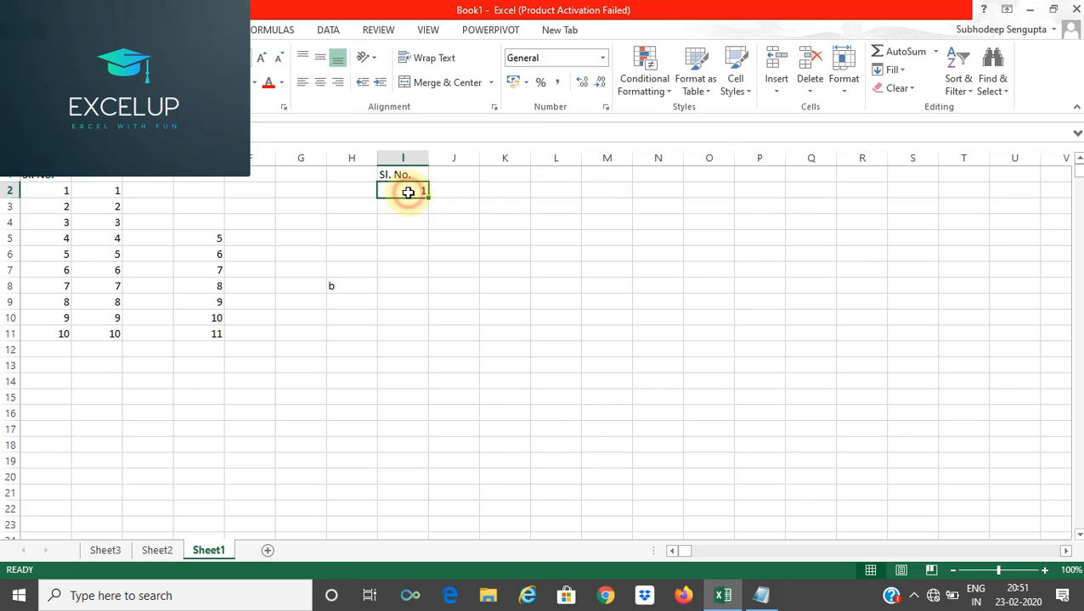
{"action": "right_click", "coordinate": [408, 195]}
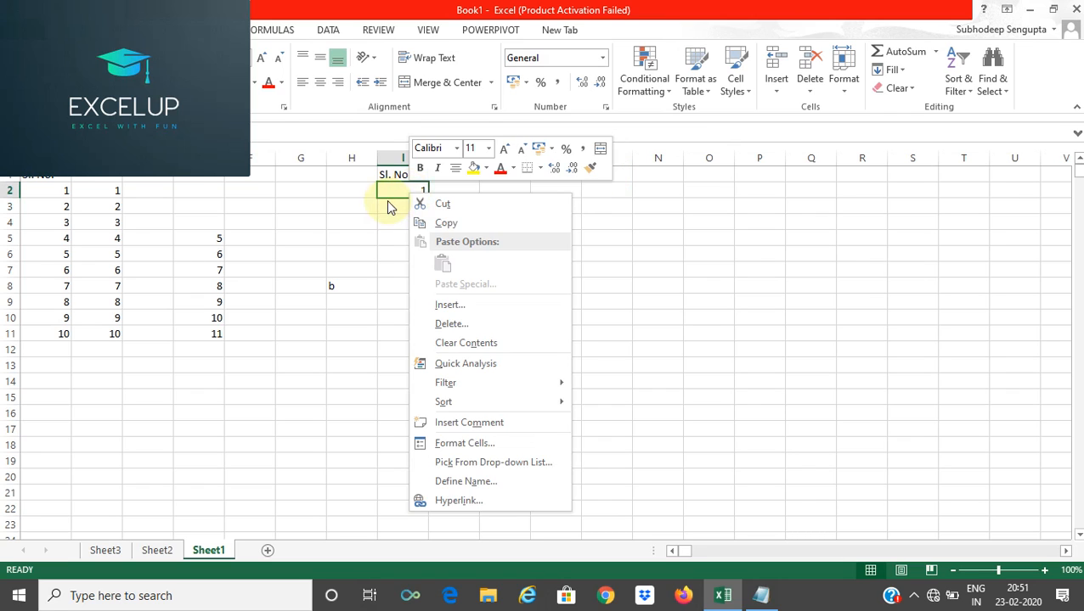
{"action": "left_click", "coordinate": [390, 193]}
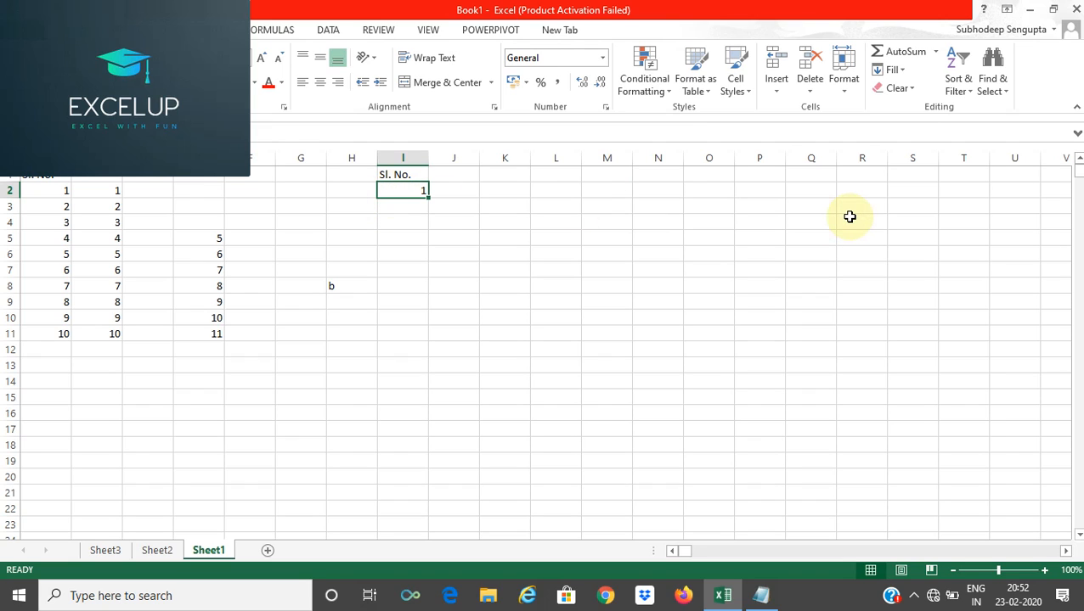
{"action": "left_click", "coordinate": [903, 75]}
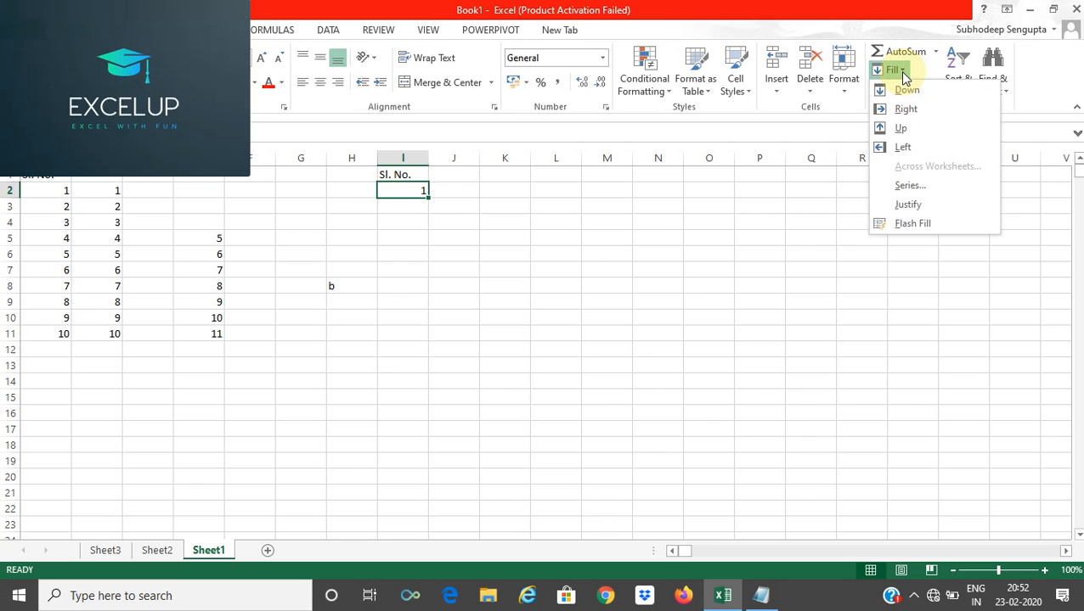
{"action": "left_click", "coordinate": [919, 192]}
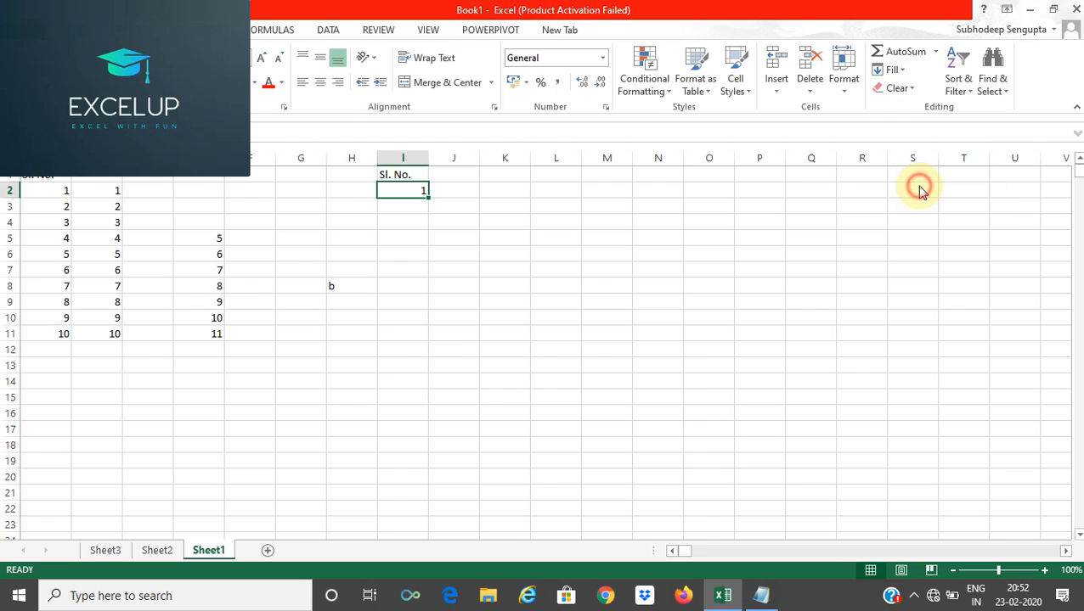
{"action": "left_click_drag", "start_coordinate": [561, 367], "coordinate": [592, 255]}
{"action": "left_click_drag", "start_coordinate": [598, 214], "coordinate": [617, 153]}
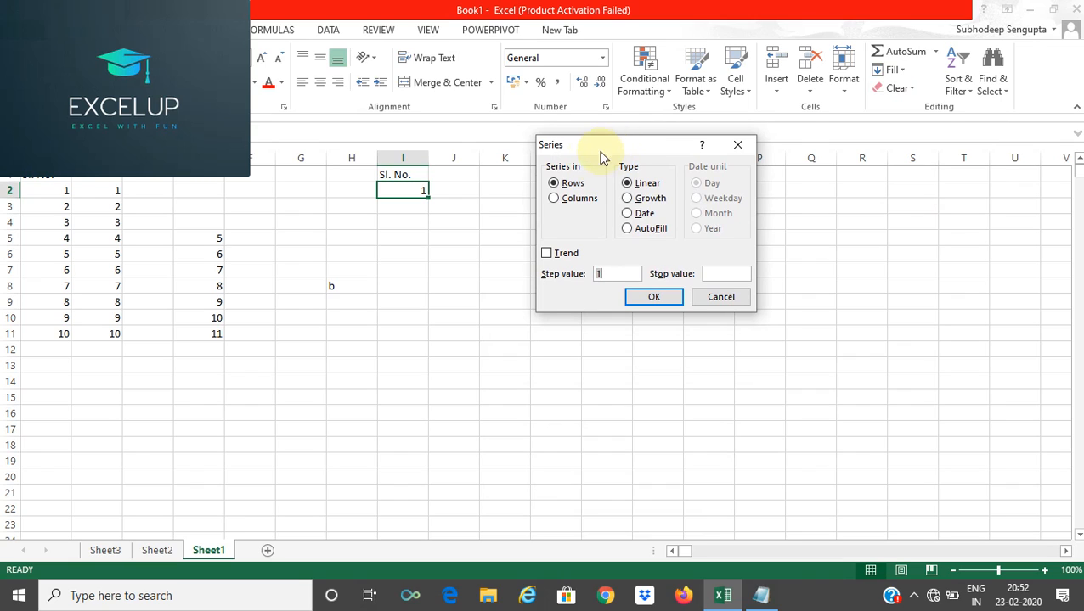
{"action": "left_click", "coordinate": [562, 198]}
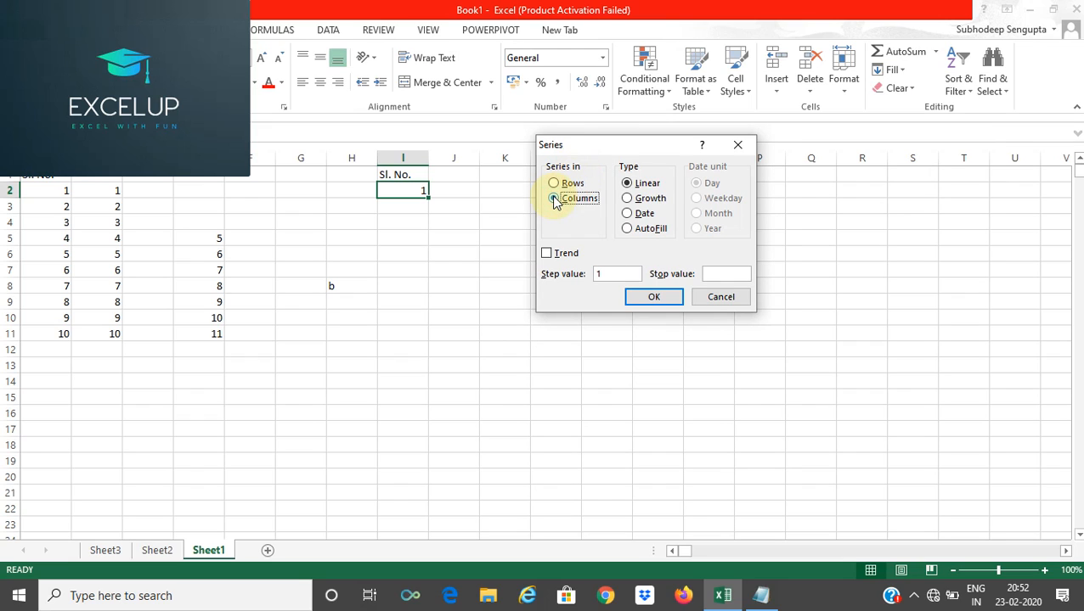
{"action": "left_click", "coordinate": [612, 272]}
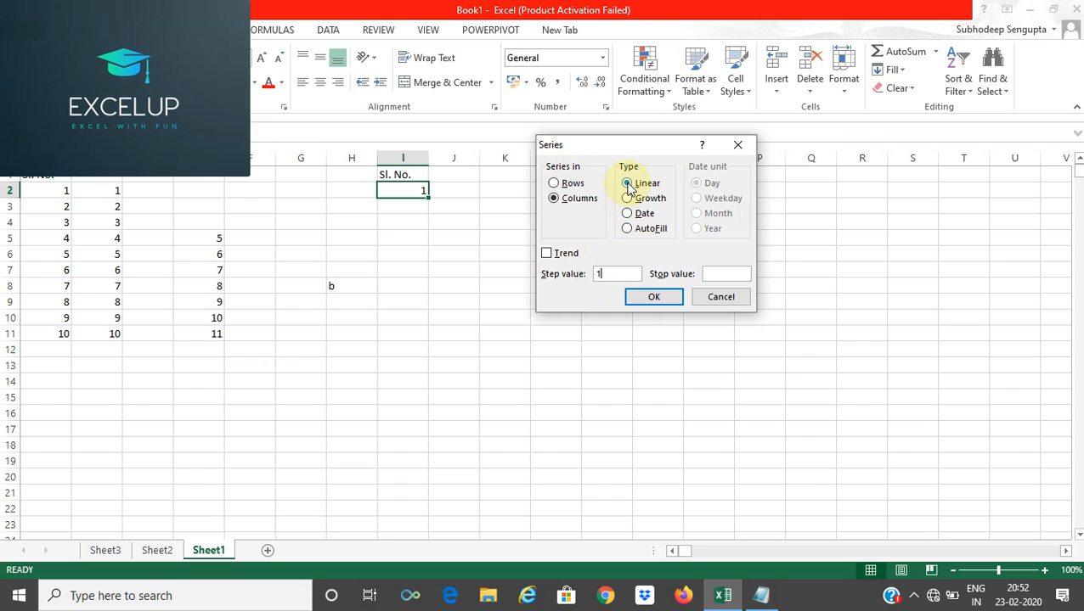
{"action": "left_click", "coordinate": [711, 274]}
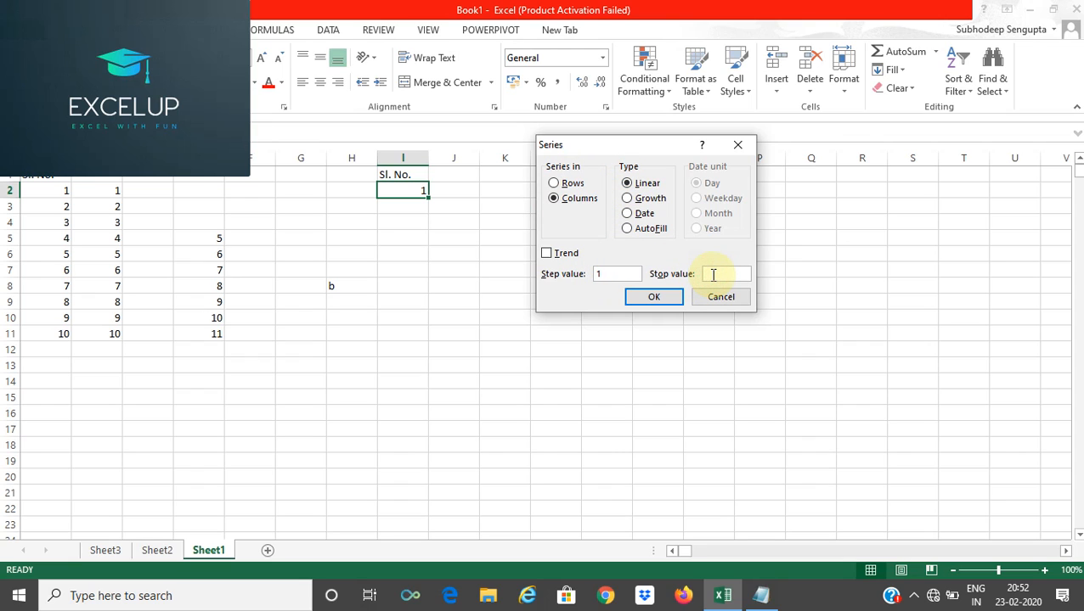
{"action": "type", "text": "400"}
{"action": "left_click", "coordinate": [670, 299]}
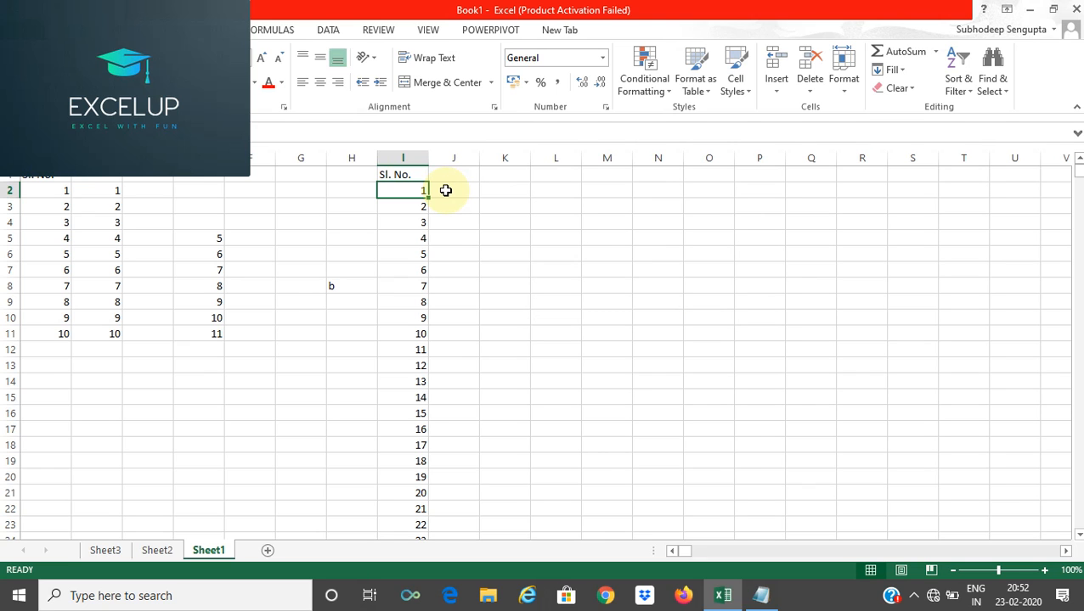
Examine the number series in column I down to its last entry and return to its first number.
{"action": "scroll", "coordinate": [433, 217], "scroll_direction": "down", "scroll_amount": 11}
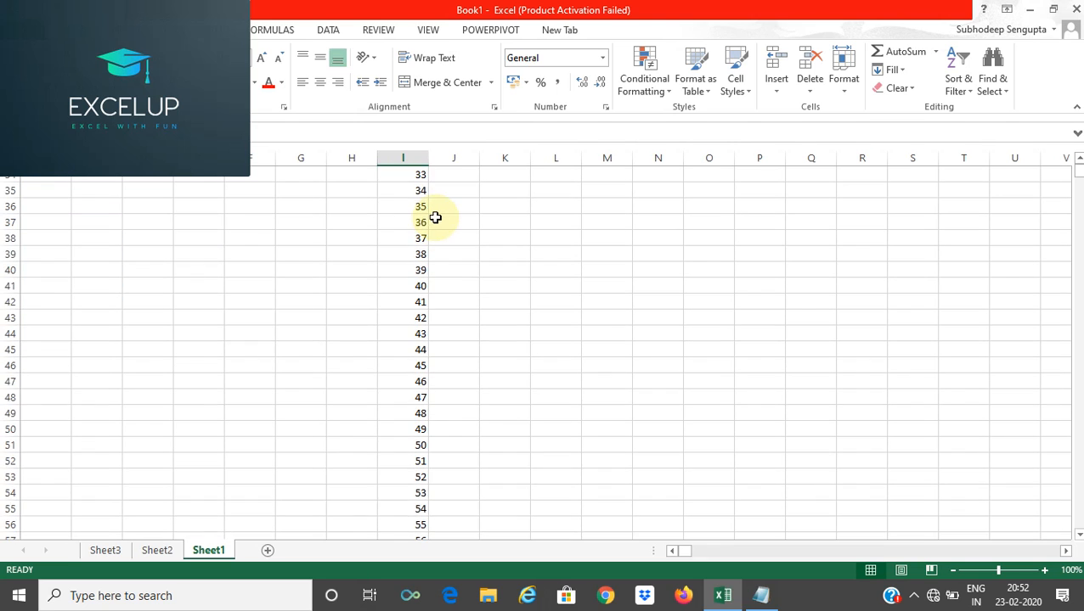
{"action": "scroll", "coordinate": [434, 217], "scroll_direction": "down", "scroll_amount": 20}
{"action": "scroll", "coordinate": [435, 217], "scroll_direction": "up", "scroll_amount": 20}
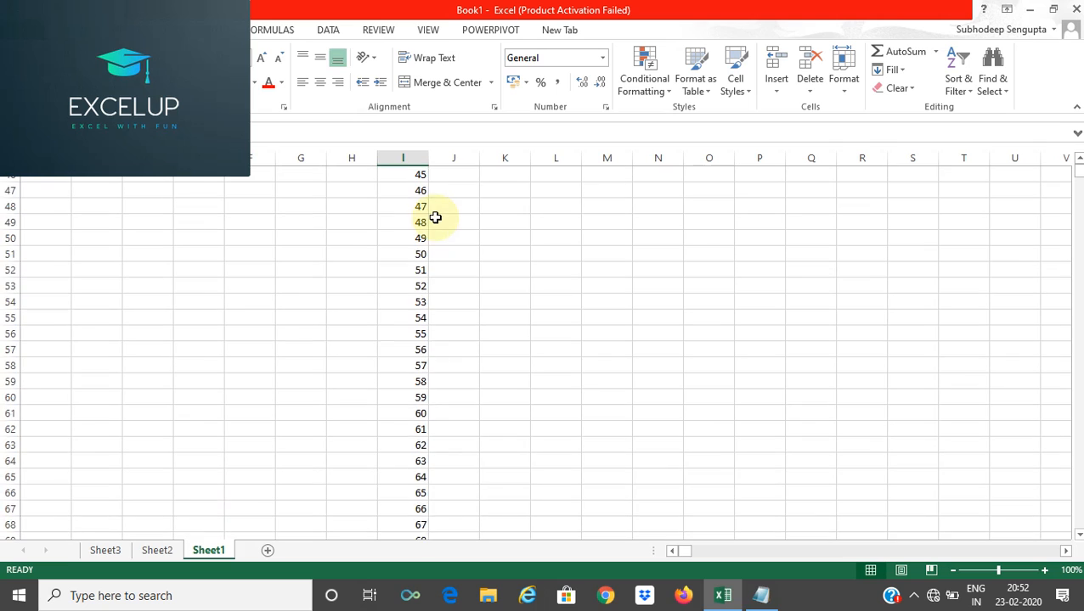
{"action": "scroll", "coordinate": [434, 218], "scroll_direction": "up", "scroll_amount": 15}
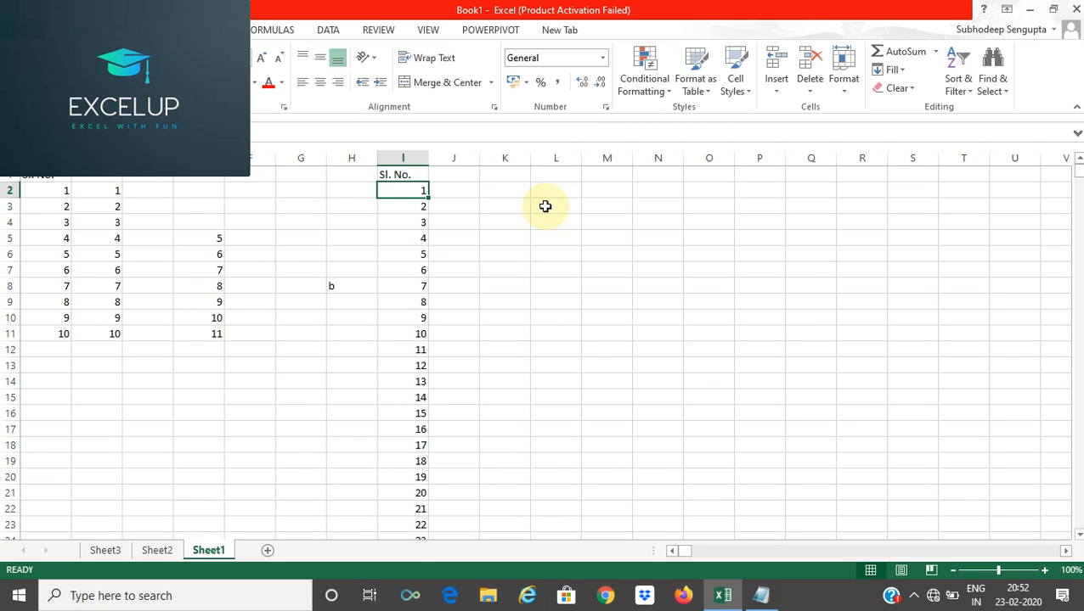
{"action": "key", "text": "ctrl+Down"}
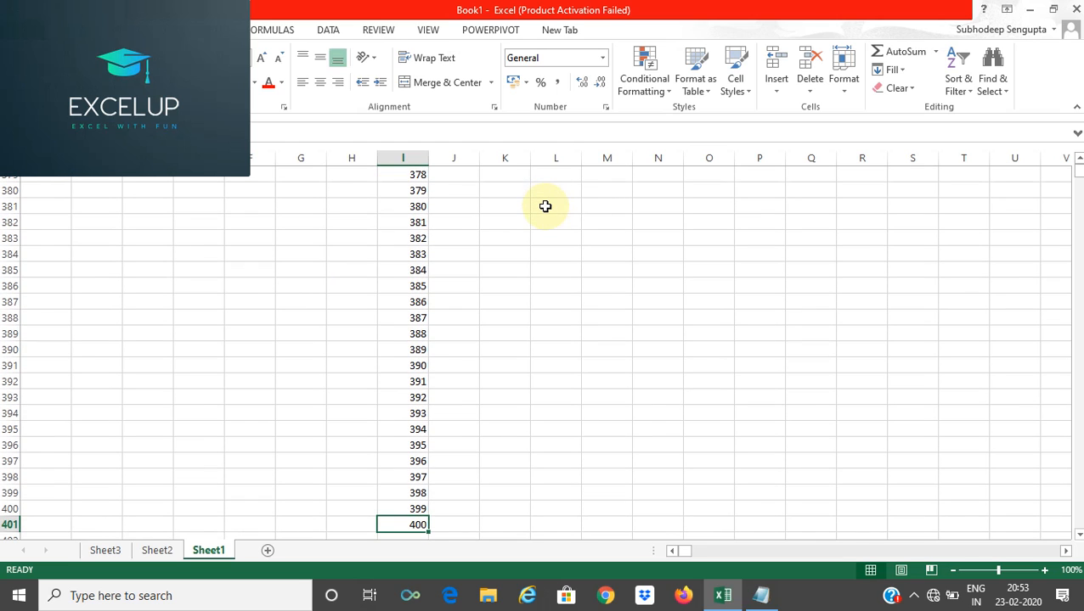
{"action": "key", "text": "ctrl+Up"}
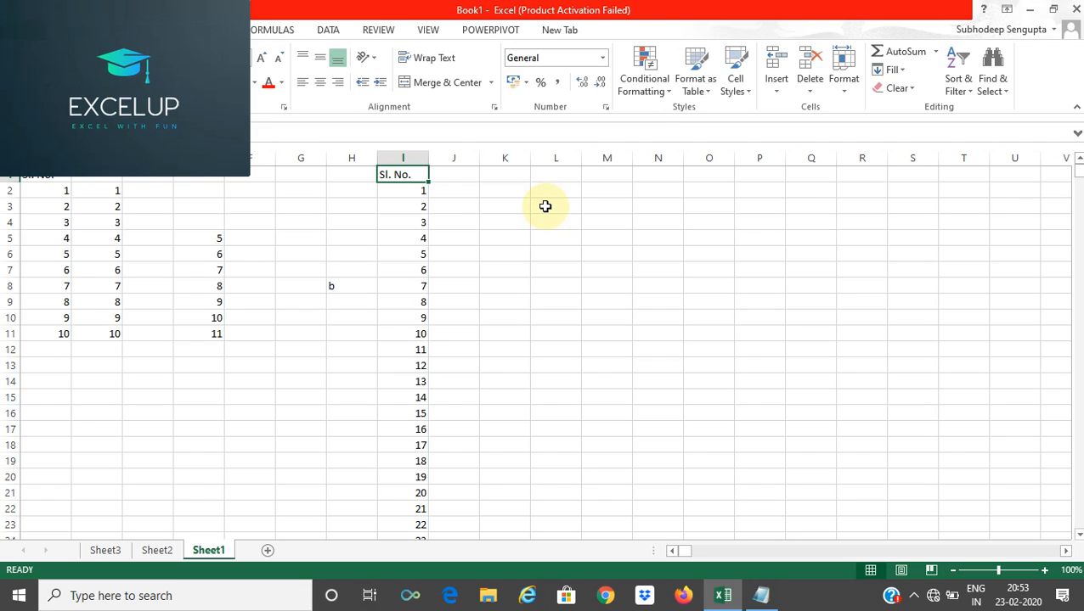
{"action": "left_click", "coordinate": [505, 194]}
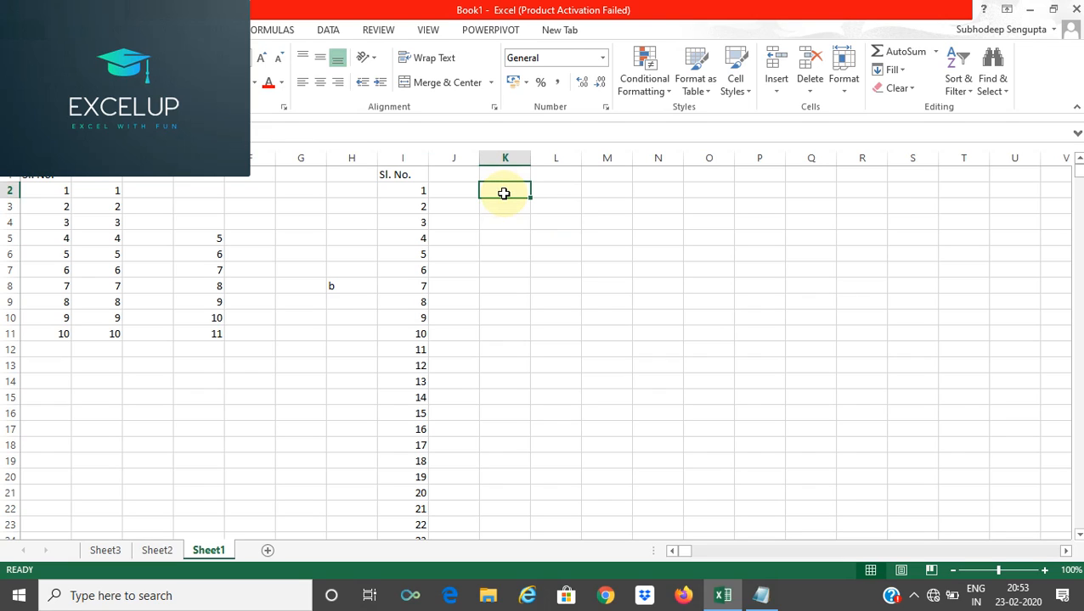
{"action": "left_click", "coordinate": [417, 194]}
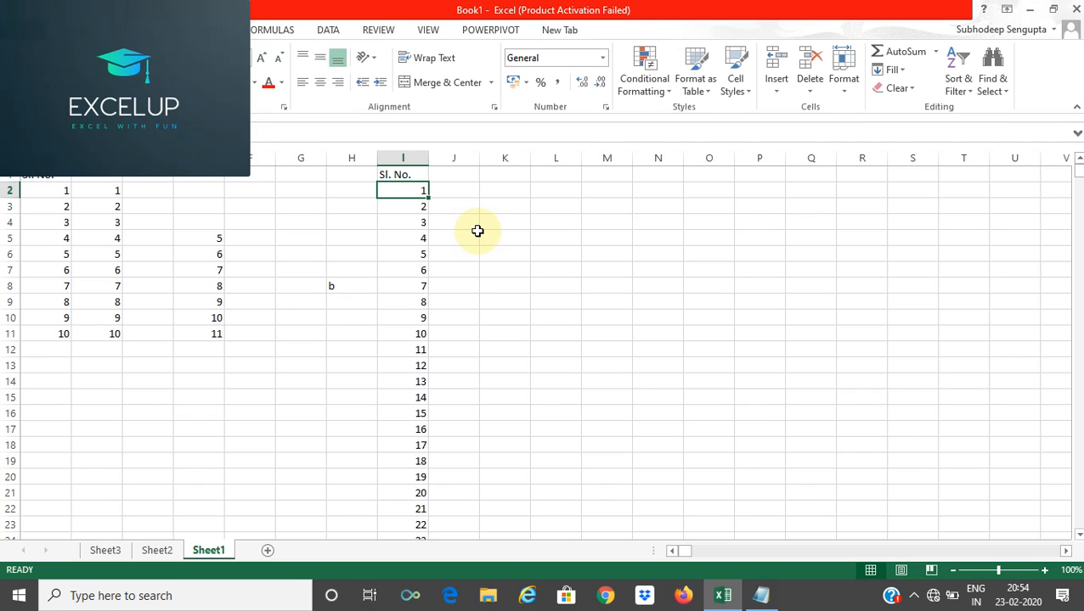
Step through cells I3 to I7 to check the increment of the serial numbers in column I.
{"action": "left_click", "coordinate": [421, 208]}
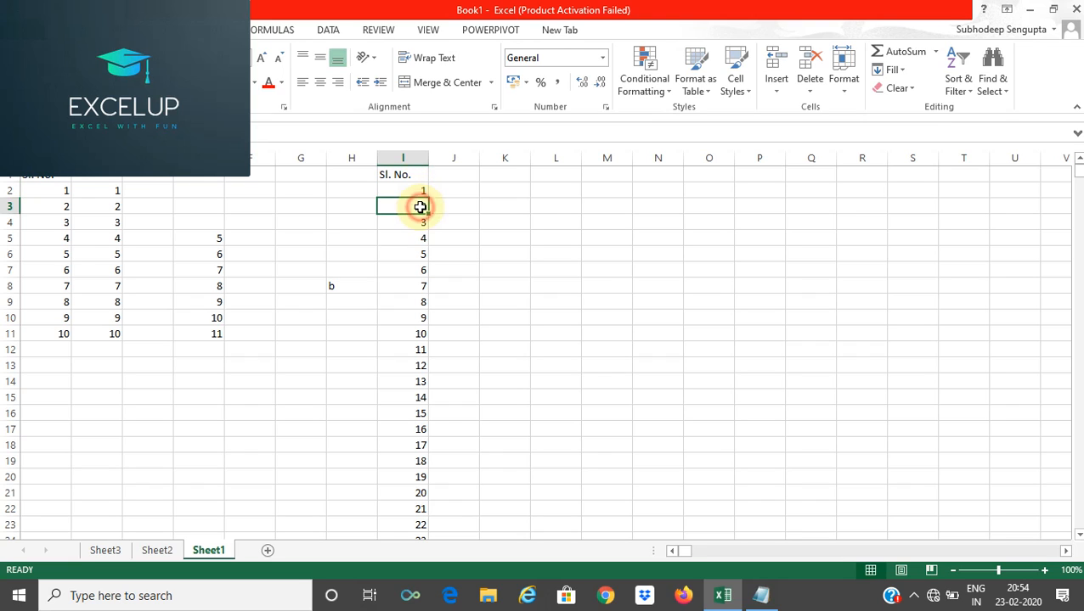
{"action": "left_click", "coordinate": [421, 222]}
{"action": "left_click", "coordinate": [420, 238]}
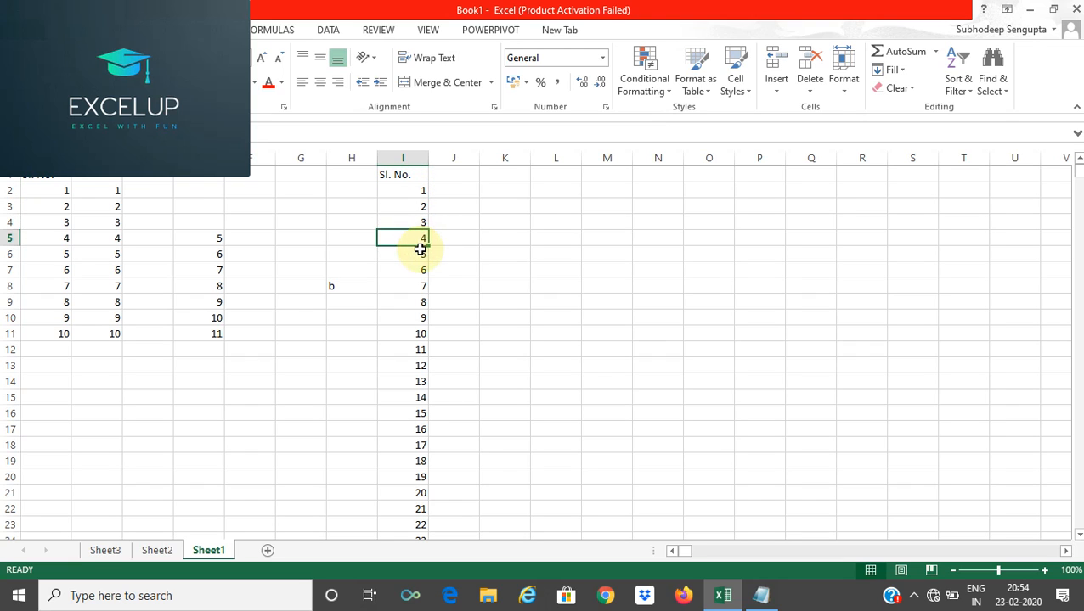
{"action": "left_click", "coordinate": [421, 254]}
{"action": "left_click", "coordinate": [420, 272]}
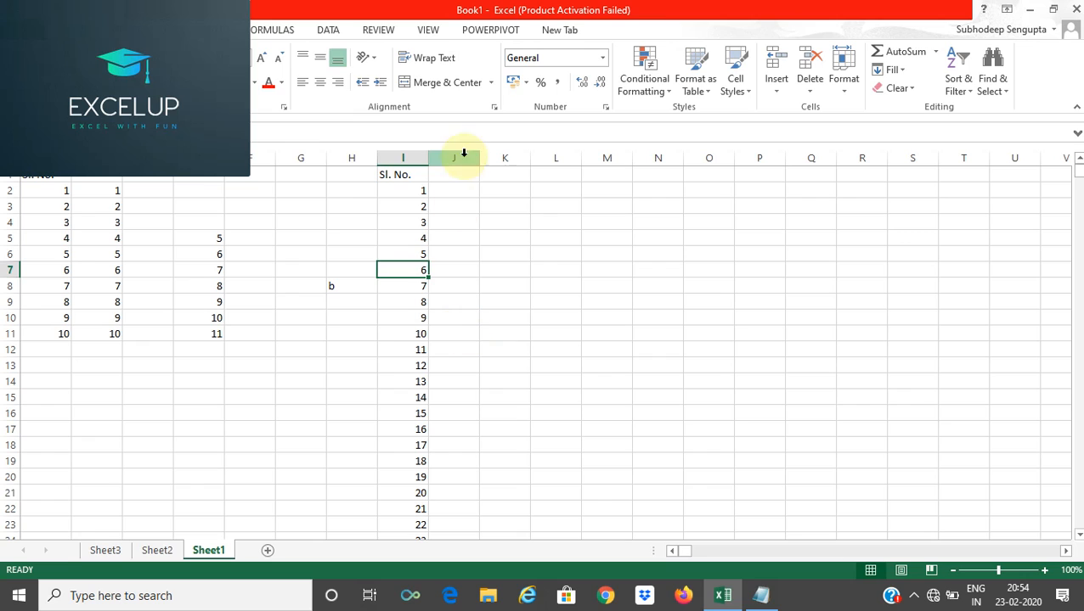
Enter the number 1 in cell K2 and keep that cell selected.
{"action": "left_click", "coordinate": [496, 188]}
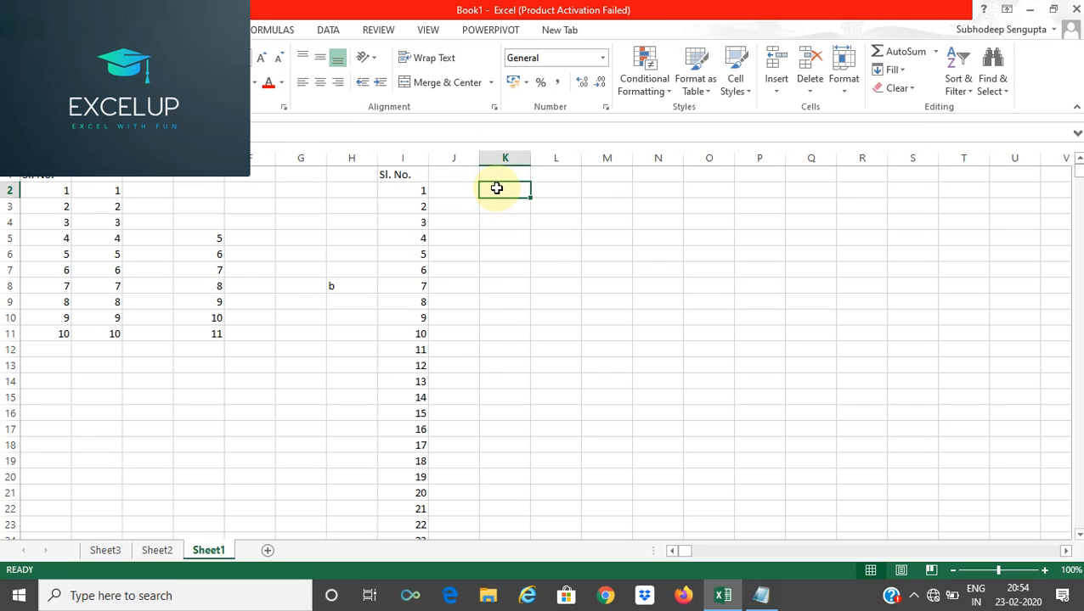
{"action": "type", "text": "1"}
{"action": "key", "text": "Return"}
{"action": "left_click", "coordinate": [496, 188]}
{"action": "left_click", "coordinate": [892, 71]}
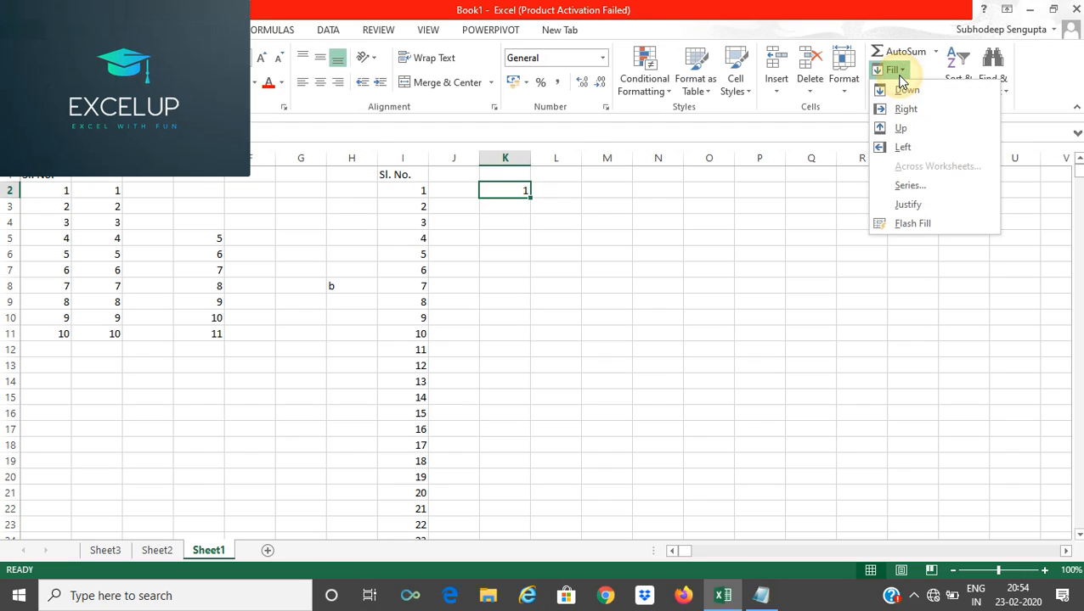
{"action": "left_click", "coordinate": [893, 75]}
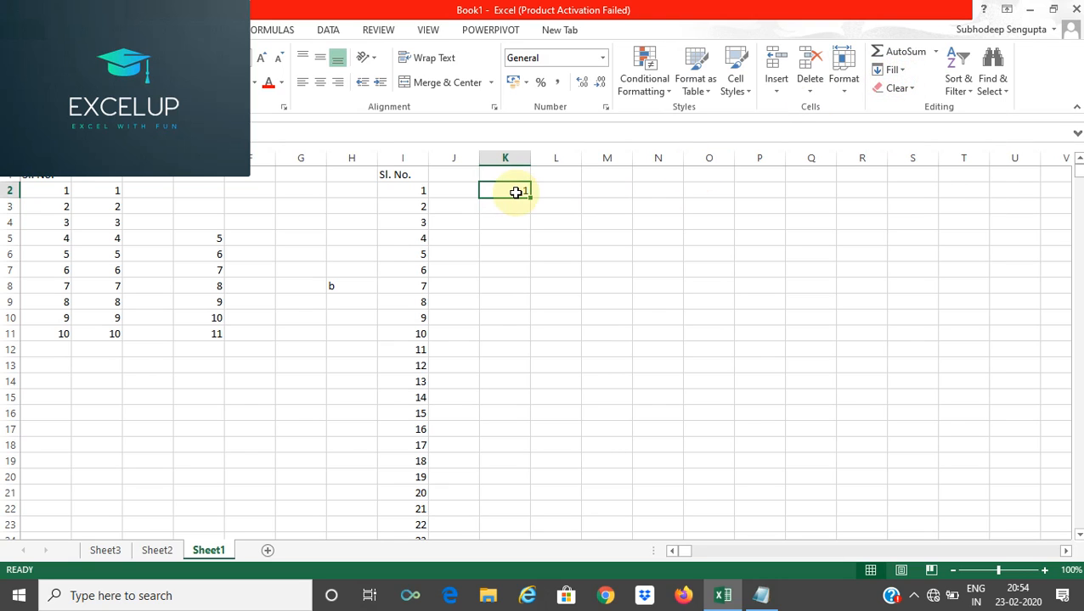
{"action": "key", "text": "alt"}
{"action": "key", "text": "h"}
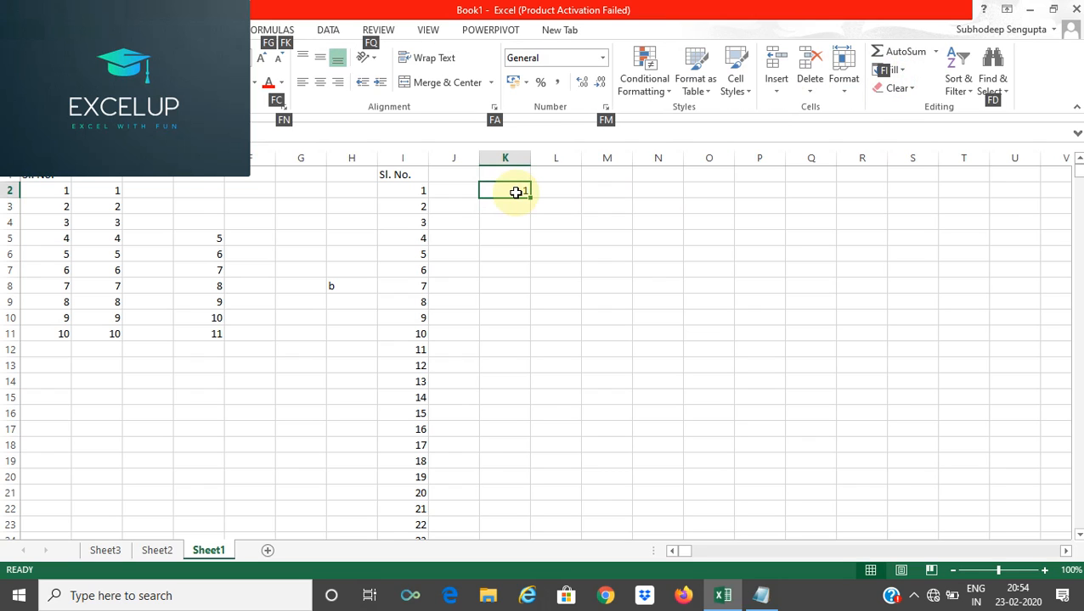
{"action": "key", "text": "f"}
{"action": "key", "text": "i"}
{"action": "key", "text": "s"}
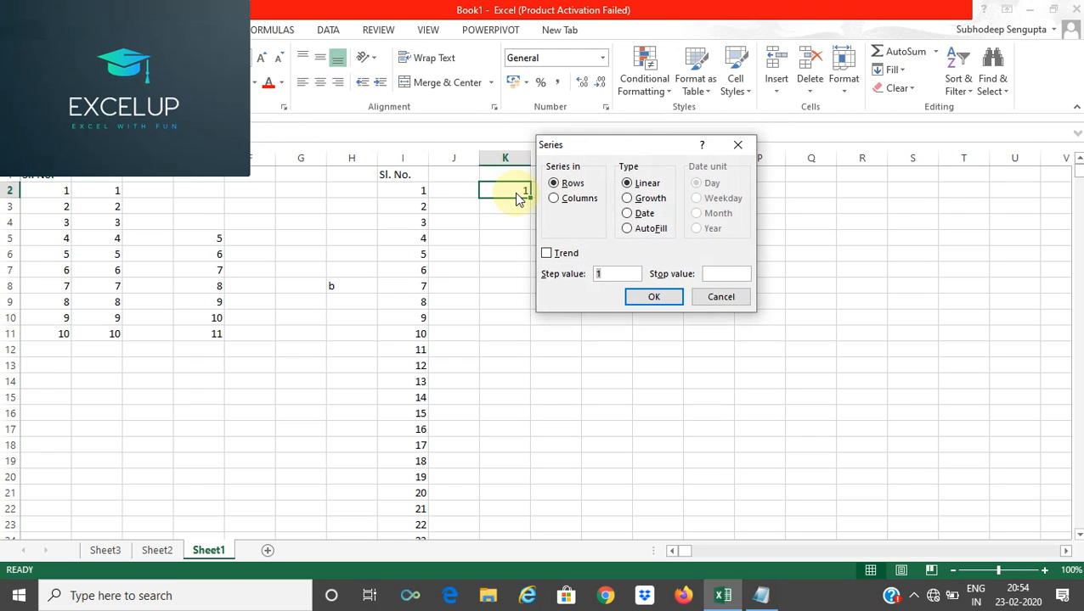
Switch to Notepad, add the line "Shortcut key to fill series is - Alt+H+F+I+S", and return to Excel with the Series dialog closed.
{"action": "left_click", "coordinate": [760, 595]}
{"action": "key", "text": "Return"}
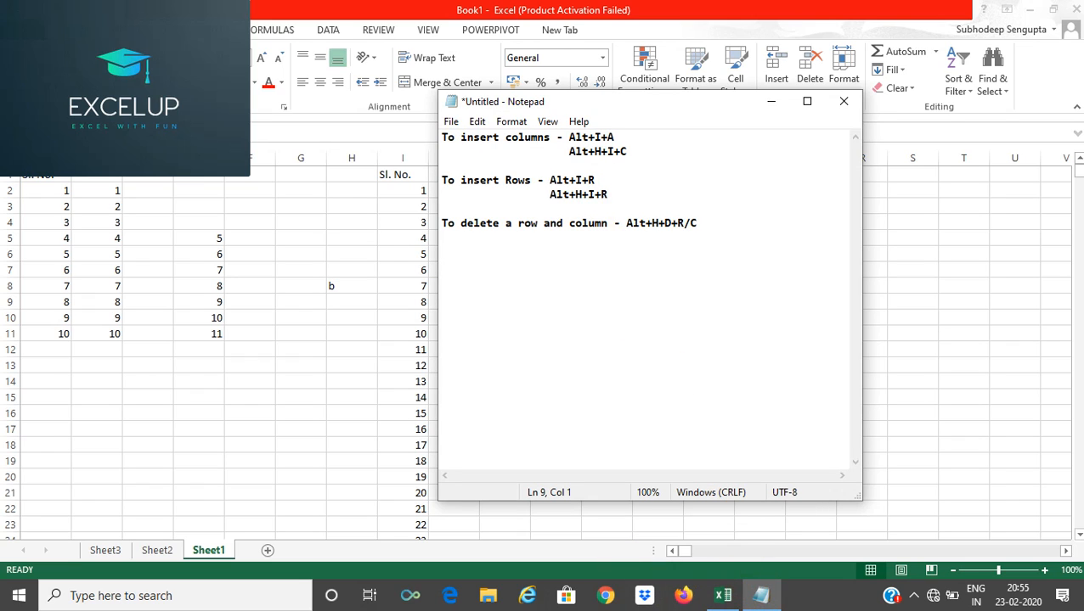
{"action": "type", "text": "Shortcut key to f"}
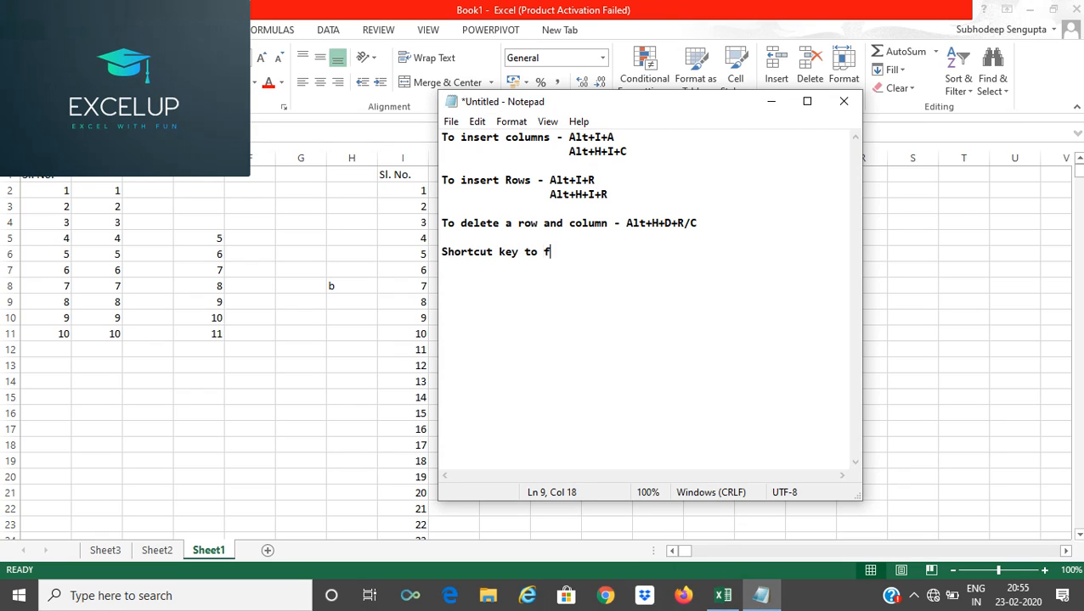
{"action": "type", "text": "ill series is - Alt"}
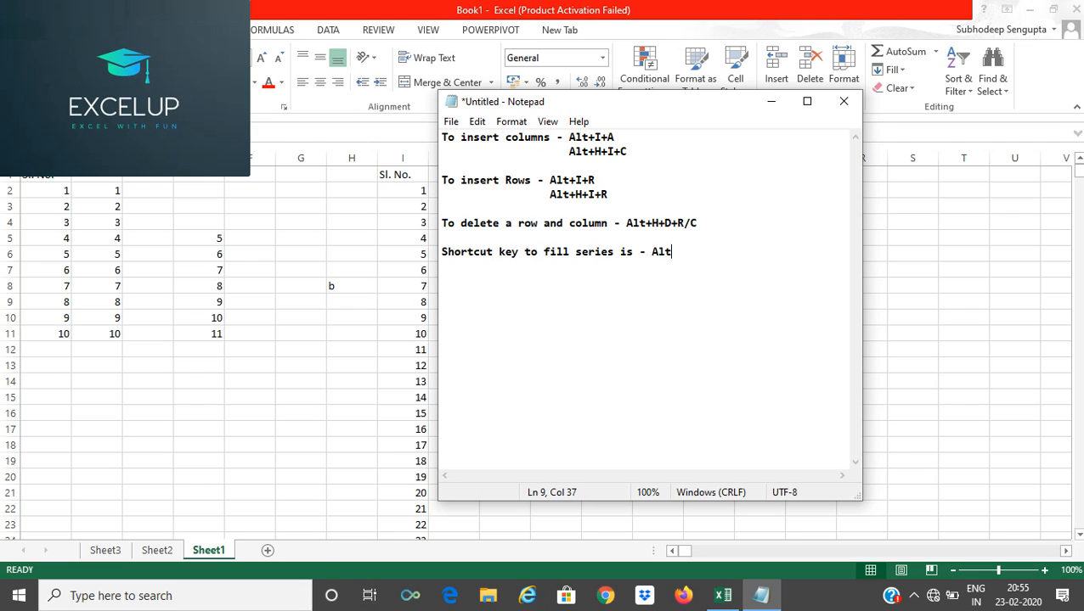
{"action": "type", "text": "+H+F+I+S"}
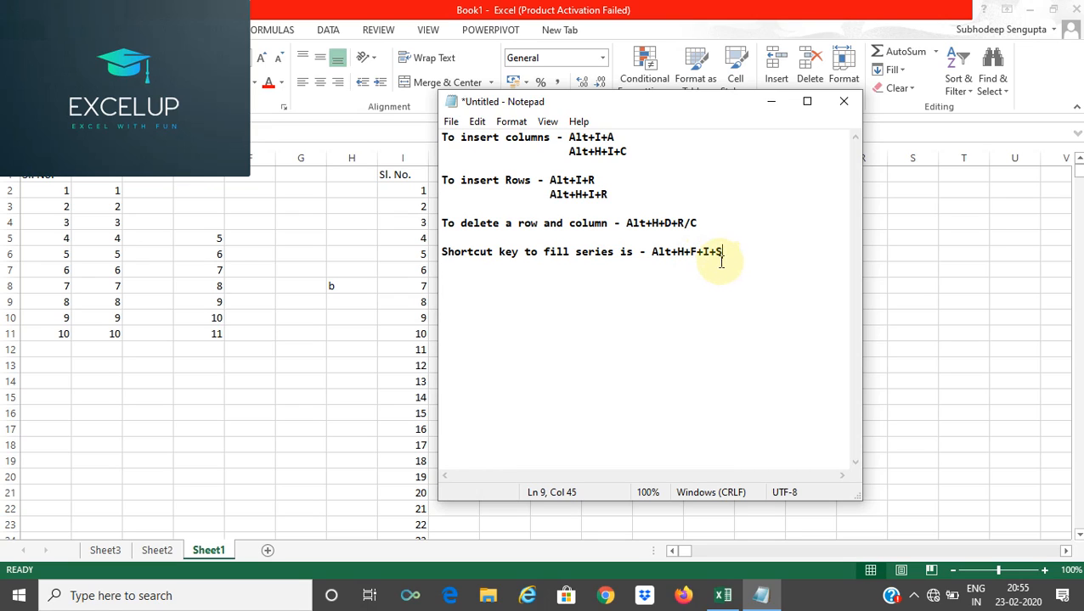
{"action": "left_click", "coordinate": [780, 104]}
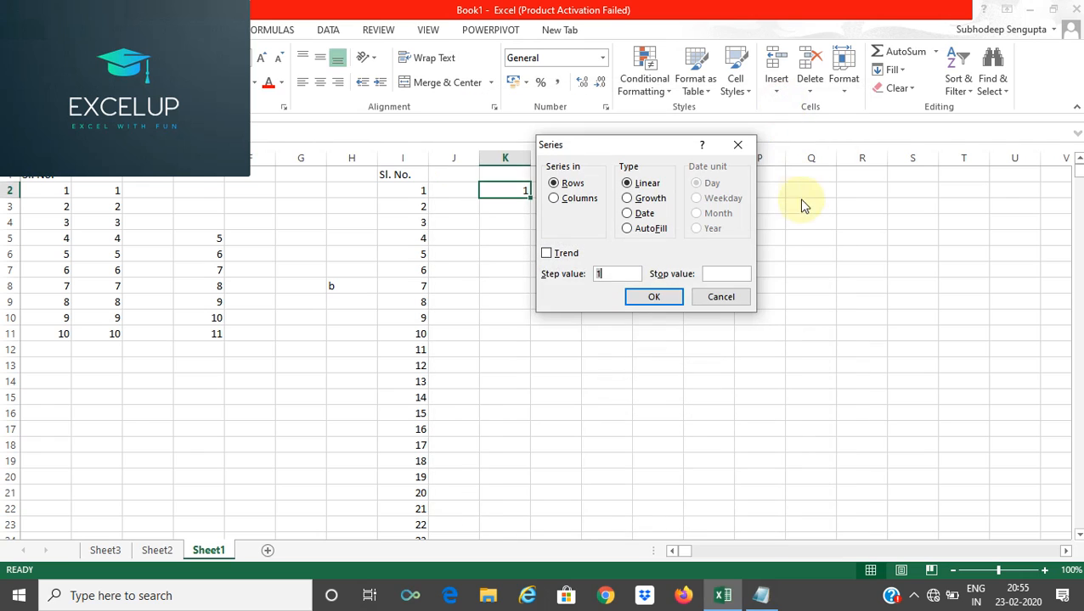
{"action": "left_click", "coordinate": [732, 145]}
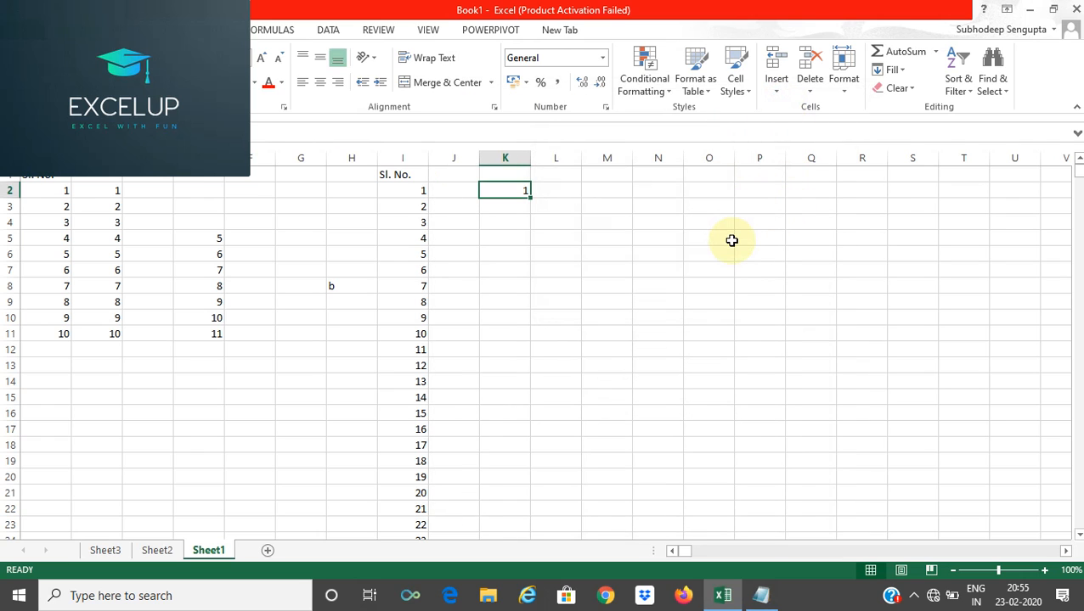
Fill a linear series down the column from cell K2 with step value 2 and stop value 20.
{"action": "key", "text": "alt"}
{"action": "key", "text": "h"}
{"action": "key", "text": "f"}
{"action": "key", "text": "i"}
{"action": "key", "text": "s"}
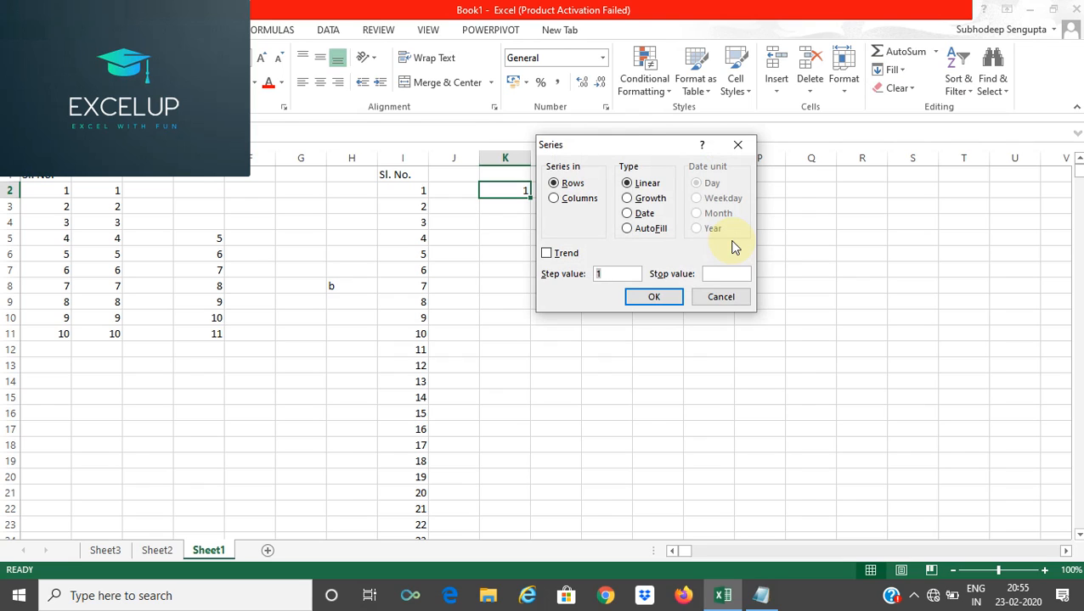
{"action": "left_click", "coordinate": [580, 200]}
{"action": "left_click", "coordinate": [614, 275]}
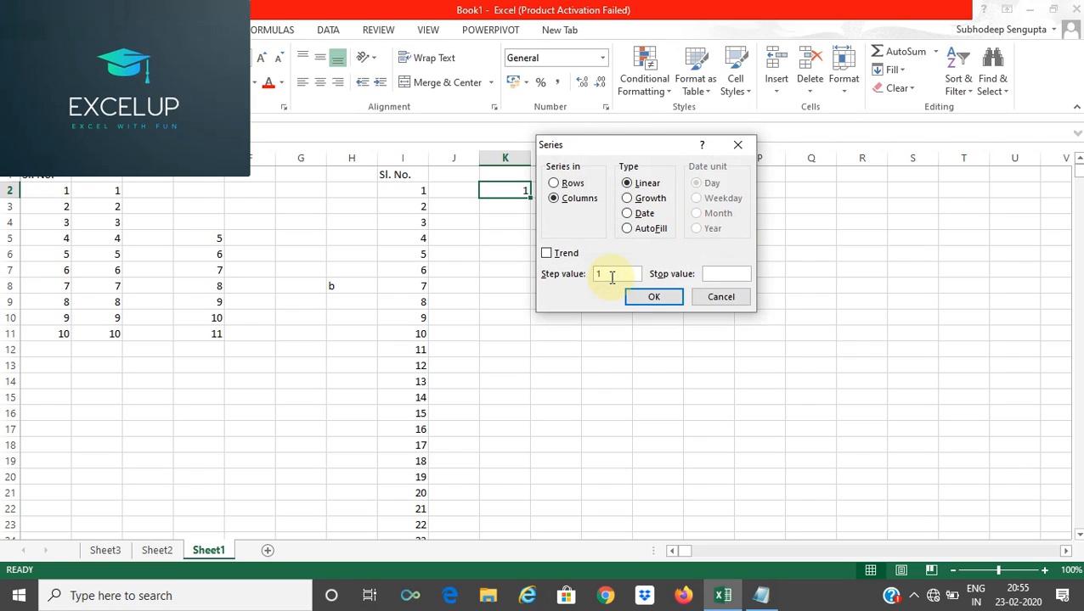
{"action": "key", "text": "BackSpace"}
{"action": "type", "text": "2"}
{"action": "left_click", "coordinate": [717, 269]}
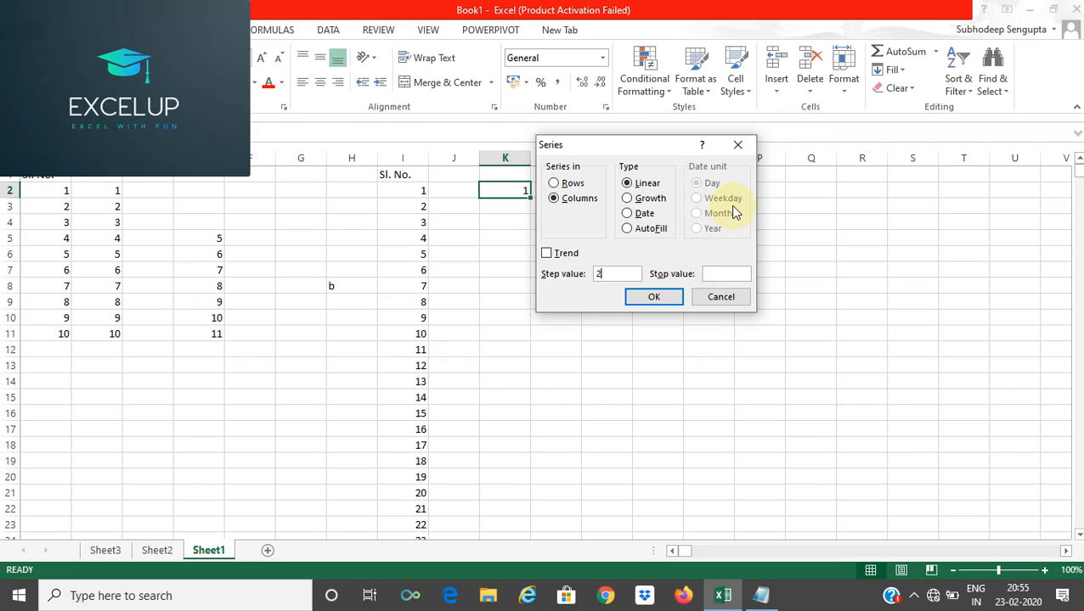
{"action": "left_click", "coordinate": [732, 272]}
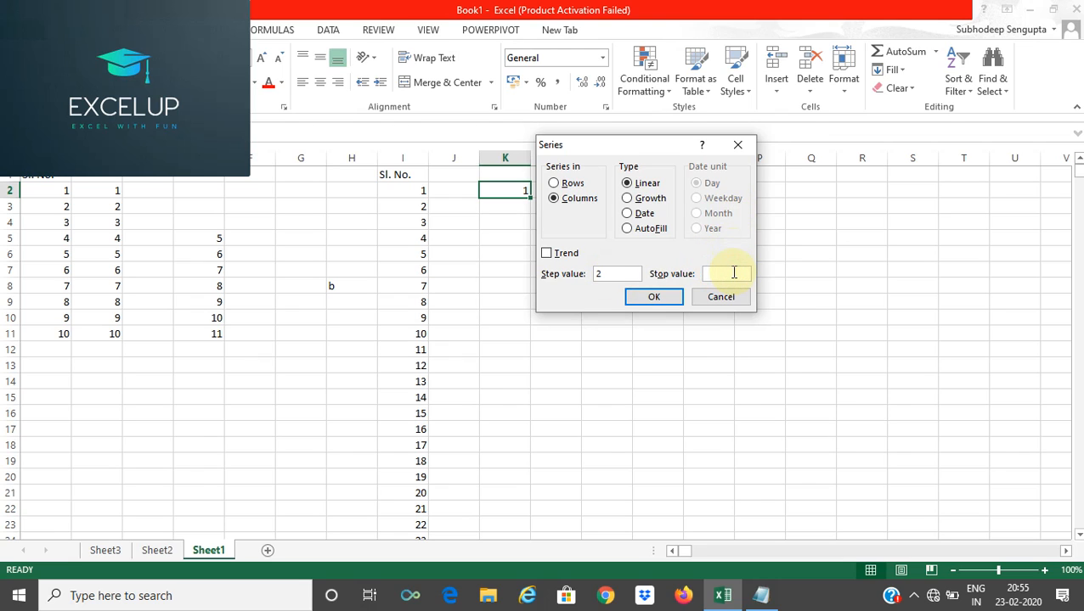
{"action": "type", "text": "20"}
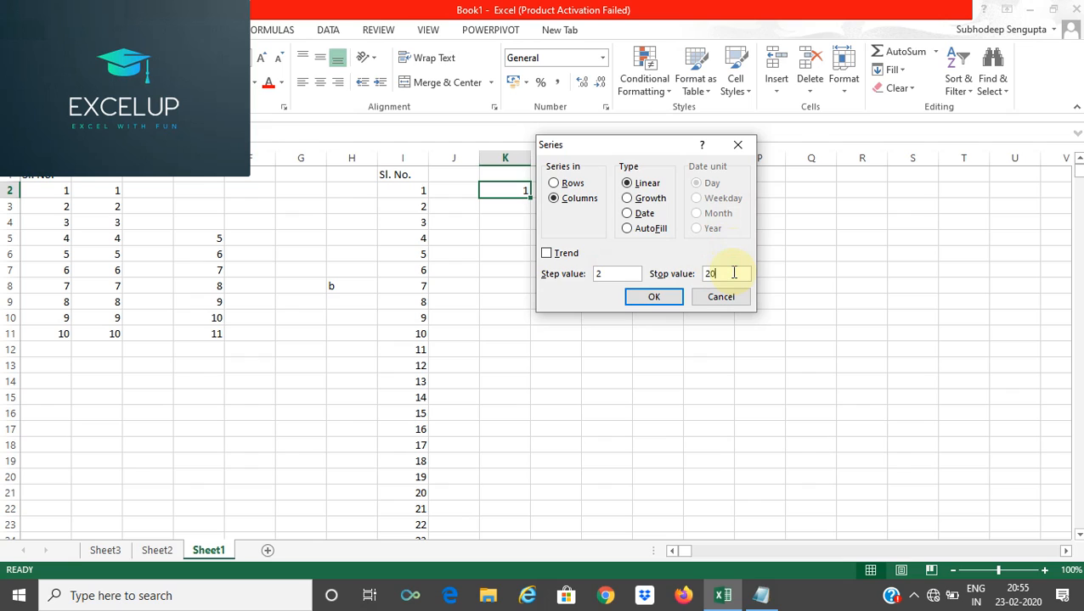
{"action": "left_click", "coordinate": [654, 297]}
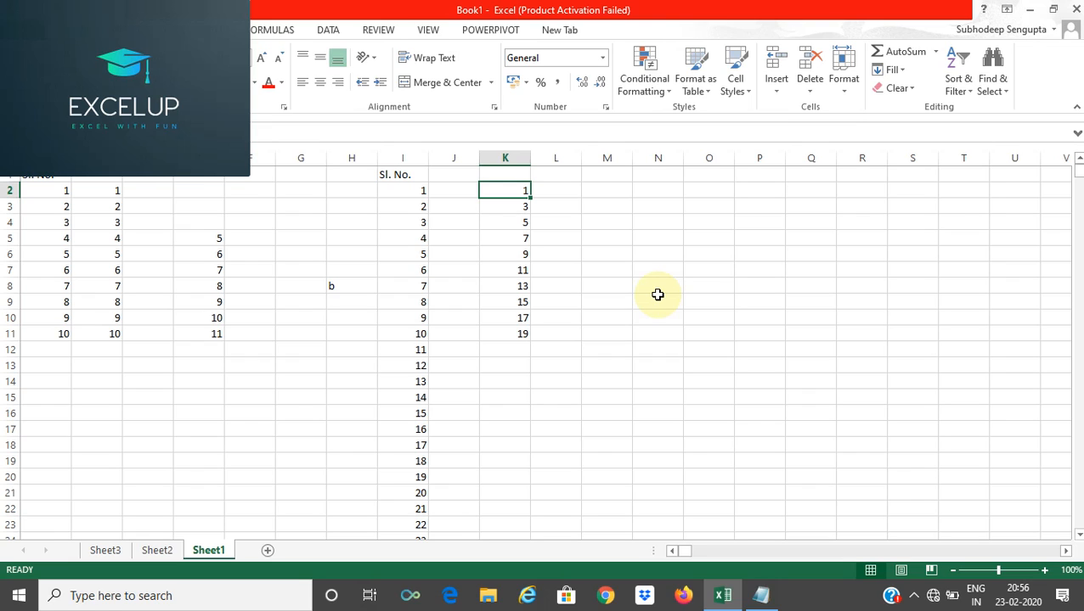
Check the filled series in column K entry by entry, moving down from cell K2.
{"action": "key", "text": "Down"}
{"action": "key", "text": "Down"}
{"action": "key", "text": "Down"}
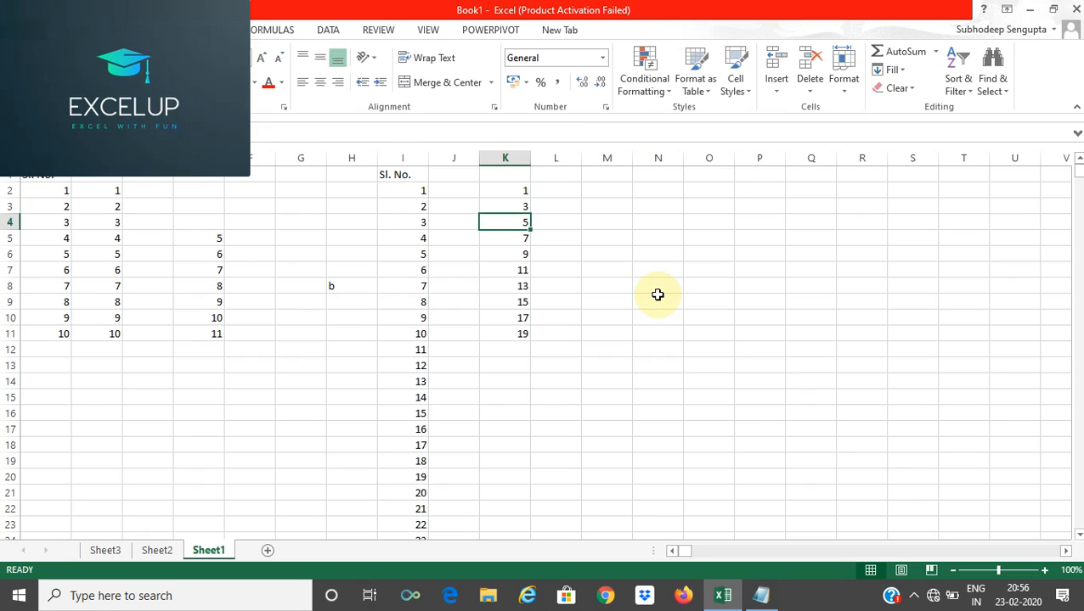
{"action": "key", "text": "Down"}
{"action": "key", "text": "Down"}
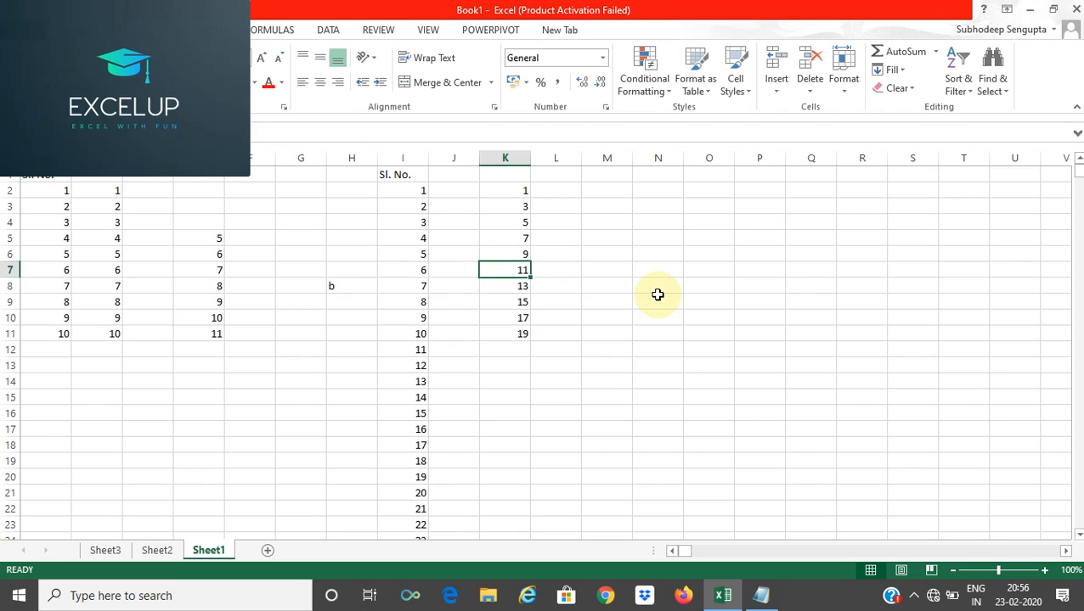
{"action": "key", "text": "Down"}
{"action": "key", "text": "Down"}
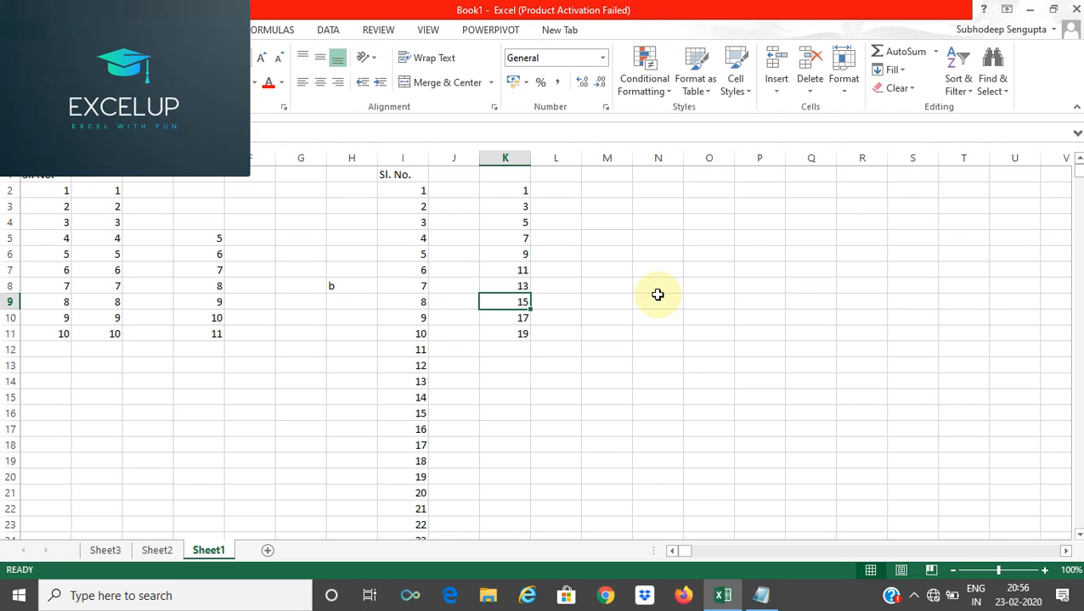
{"action": "key", "text": "Down"}
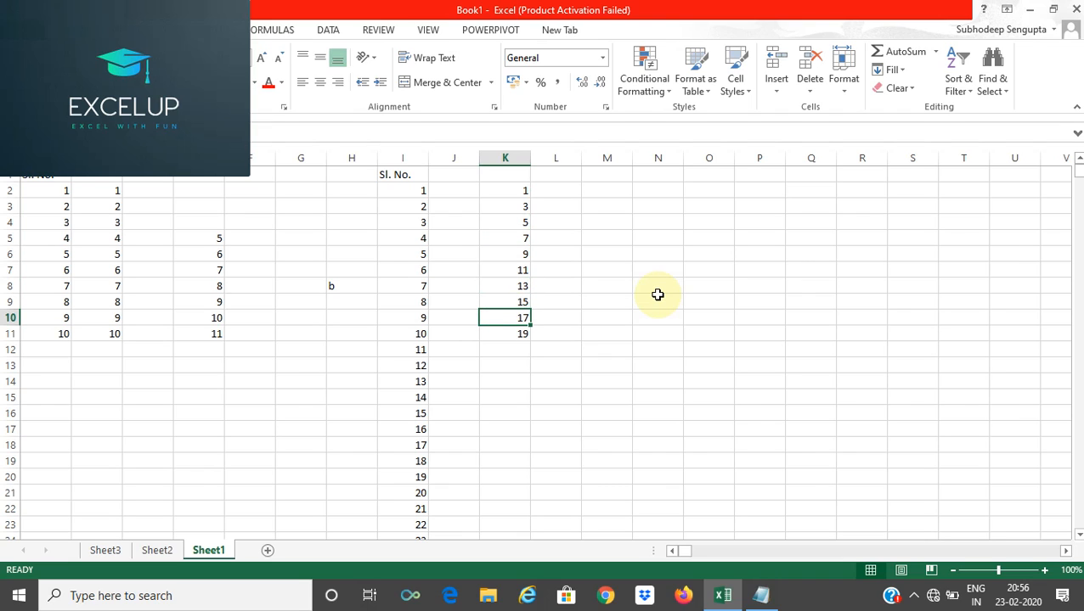
Enter the number 2 in cell L2 and keep that cell selected.
{"action": "left_click", "coordinate": [570, 187]}
{"action": "type", "text": "2"}
{"action": "key", "text": "Return"}
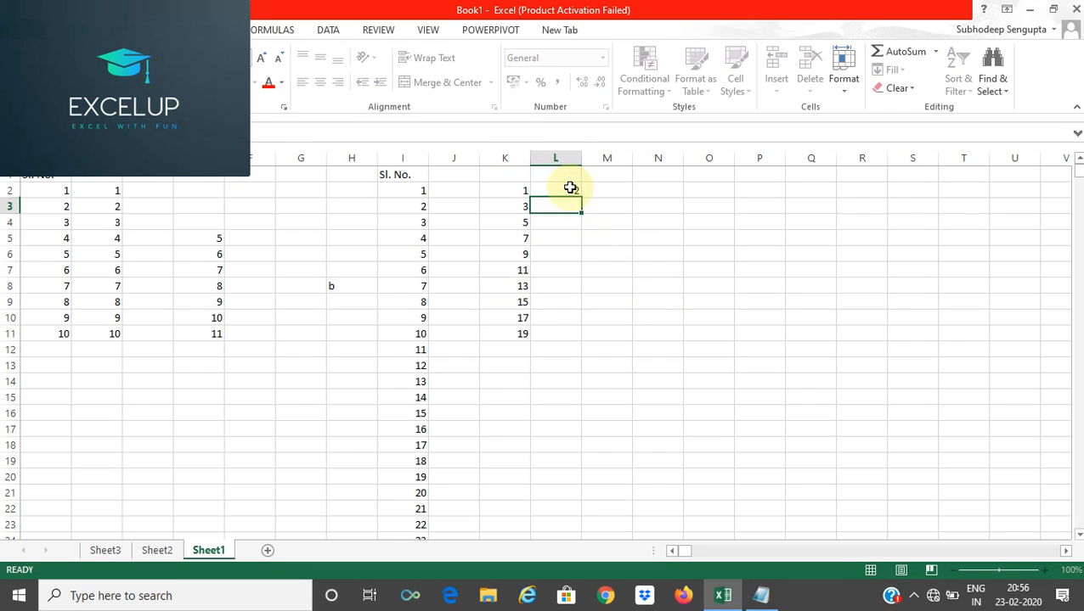
{"action": "left_click", "coordinate": [570, 188]}
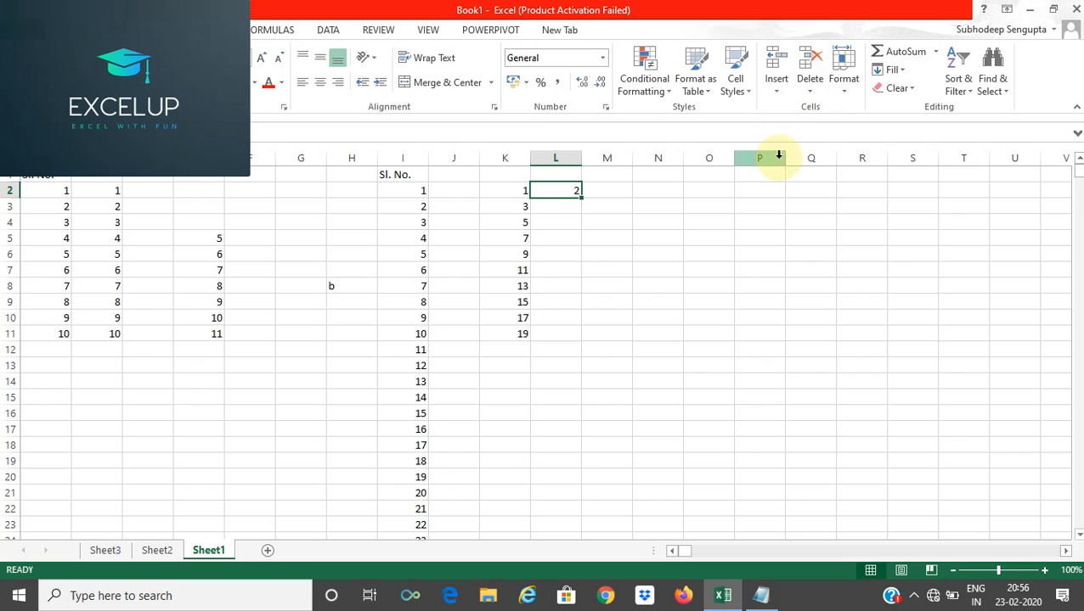
Fill a linear series down the column from cell L2 with step value 2 and stop value 20.
{"action": "key", "text": "alt+h"}
{"action": "key", "text": "f"}
{"action": "key", "text": "i"}
{"action": "key", "text": "s"}
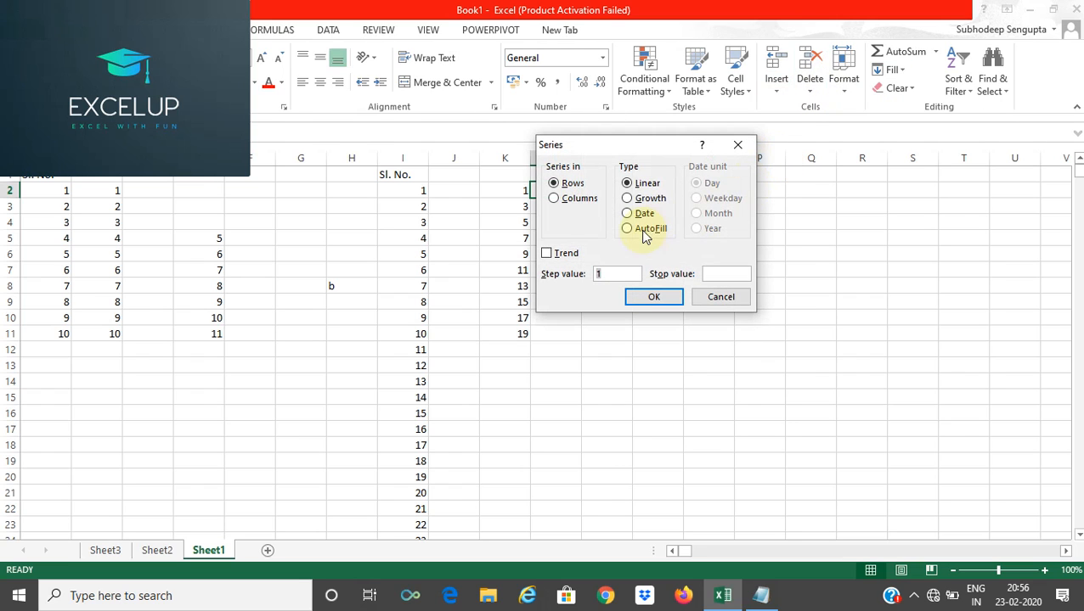
{"action": "left_click", "coordinate": [568, 202]}
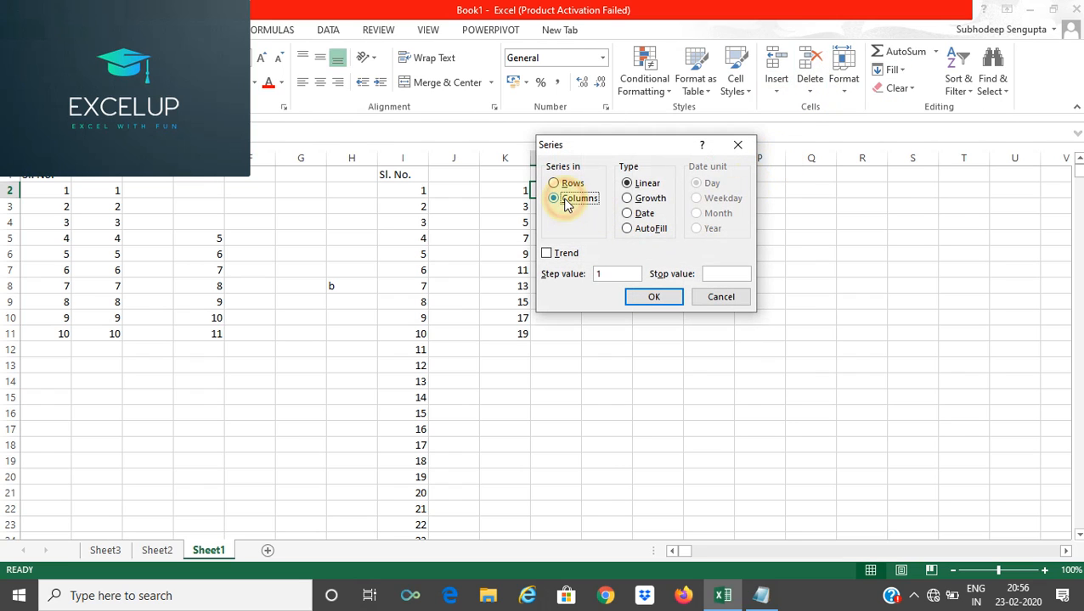
{"action": "left_click", "coordinate": [627, 274]}
{"action": "key", "text": "BackSpace"}
{"action": "type", "text": "2"}
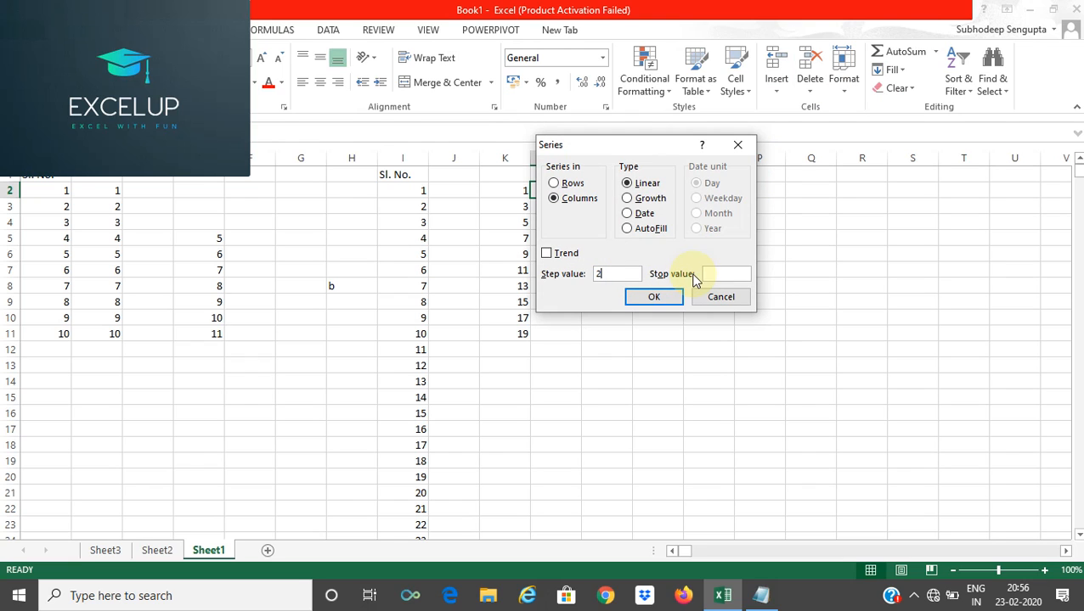
{"action": "left_click", "coordinate": [748, 272]}
{"action": "type", "text": "20"}
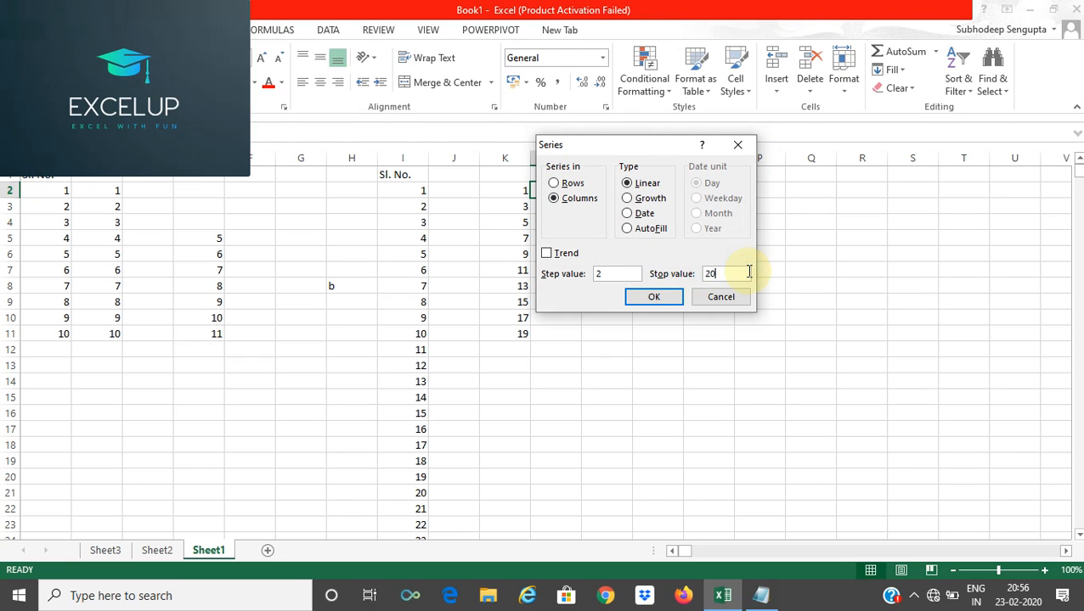
{"action": "left_click", "coordinate": [666, 295]}
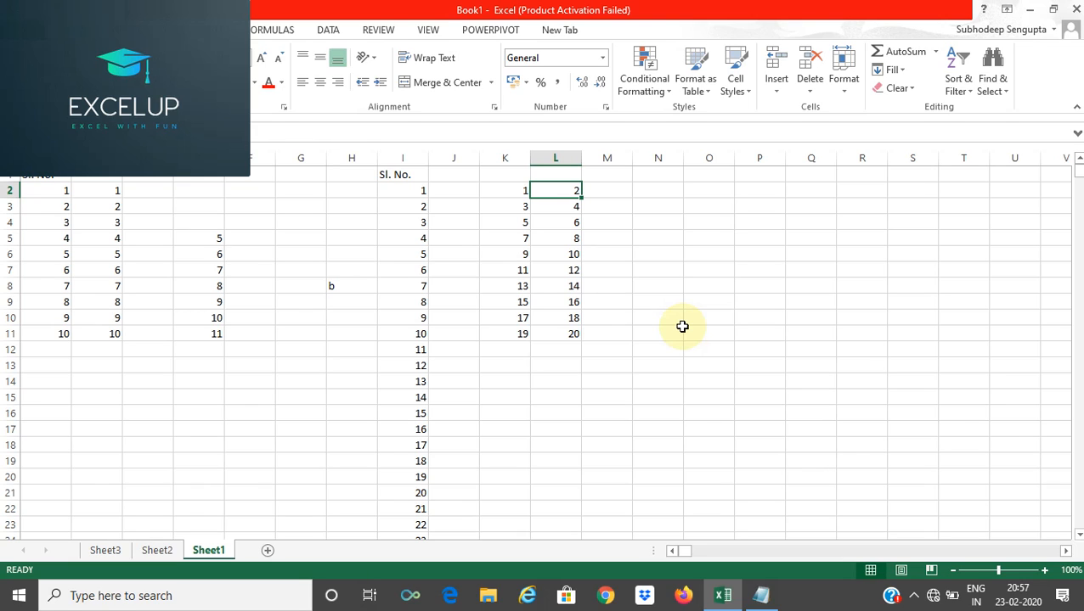
Enter the date 23/2/2020 in cell N2 and keep that cell selected.
{"action": "left_click", "coordinate": [650, 194]}
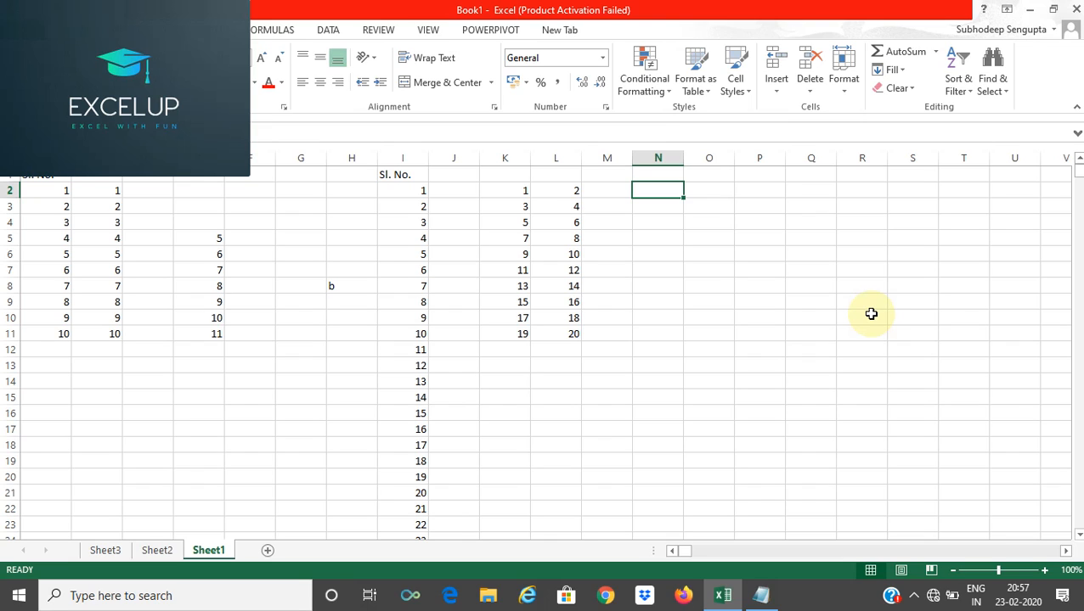
{"action": "type", "text": "12"}
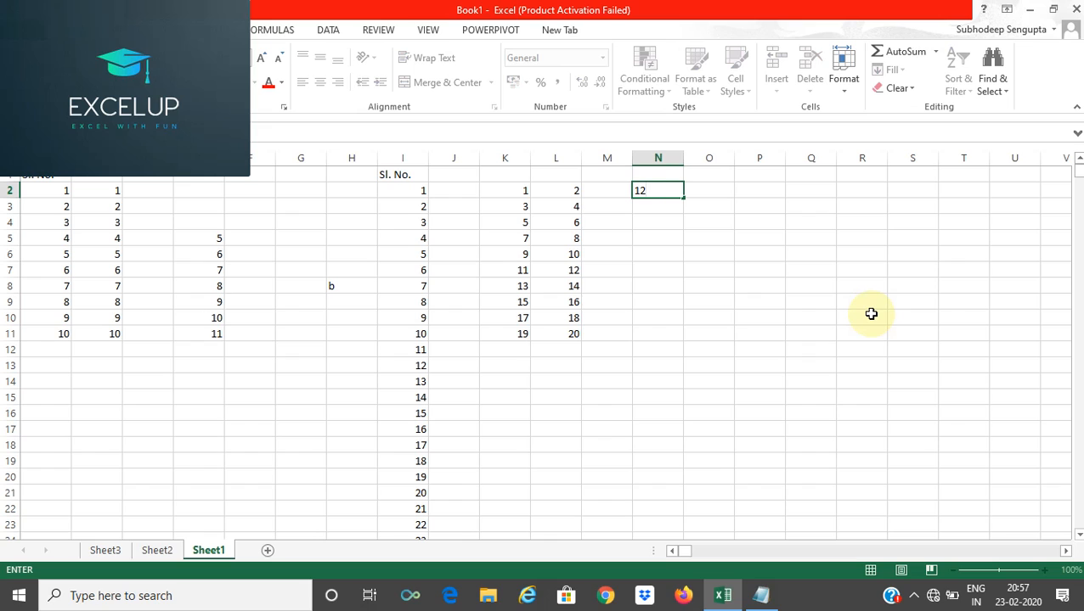
{"action": "key", "text": "BackSpace"}
{"action": "key", "text": "BackSpace"}
{"action": "type", "text": "23/"}
{"action": "type", "text": "2/20"}
{"action": "type", "text": "20"}
{"action": "key", "text": "Return"}
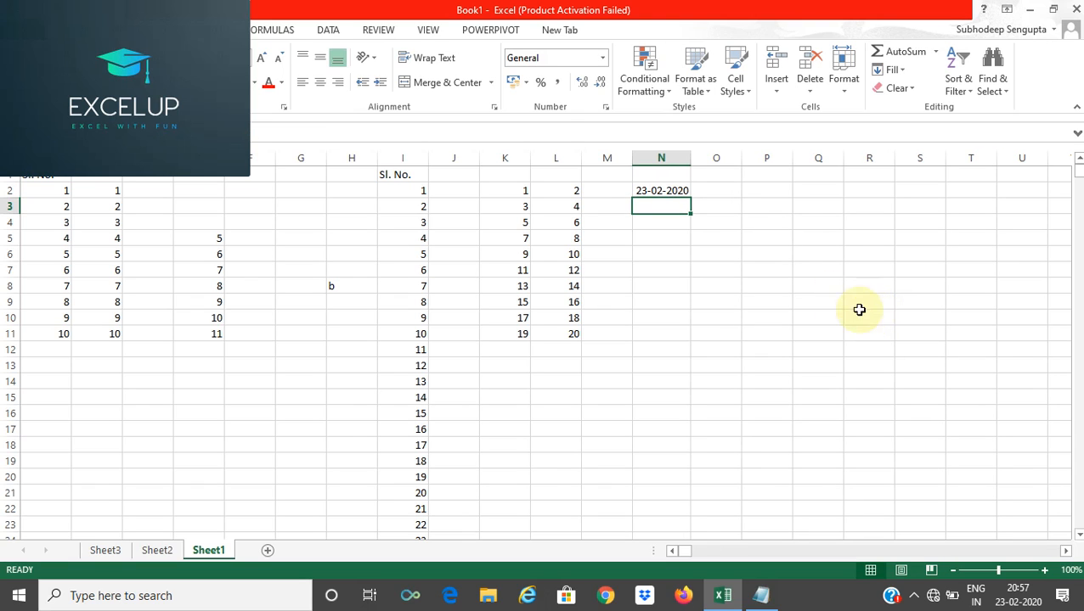
{"action": "left_click", "coordinate": [679, 190]}
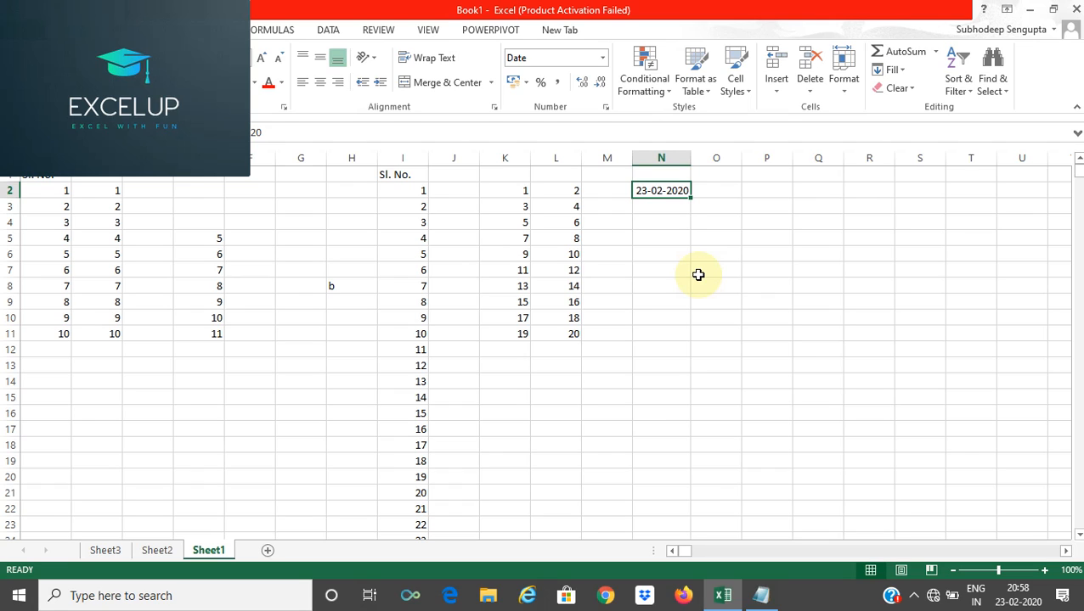
Widen column N slightly and keep the date cell N2 selected.
{"action": "left_click", "coordinate": [698, 273]}
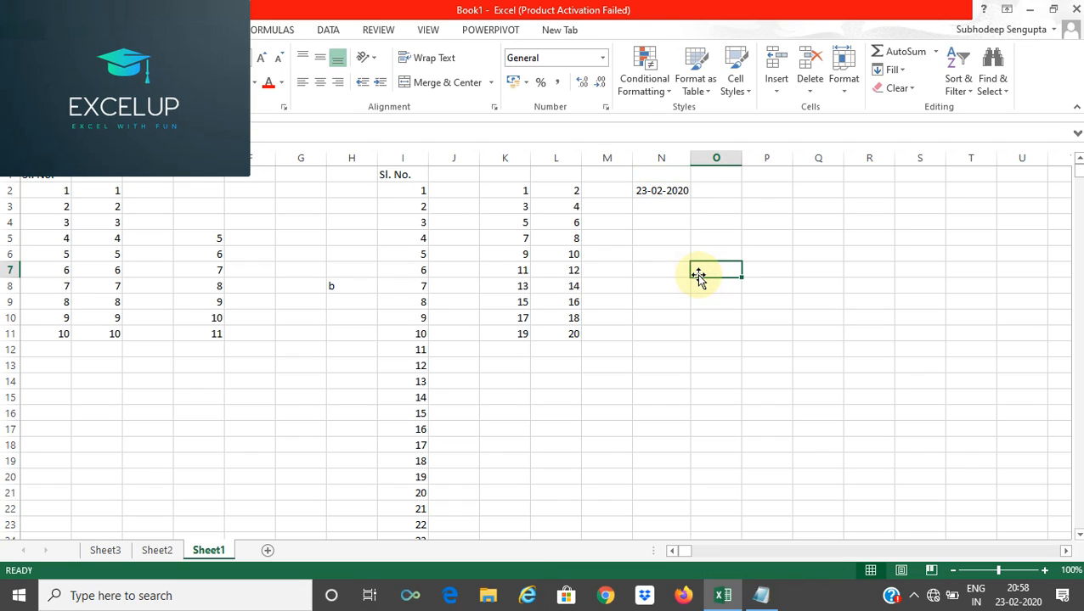
{"action": "left_click", "coordinate": [662, 186]}
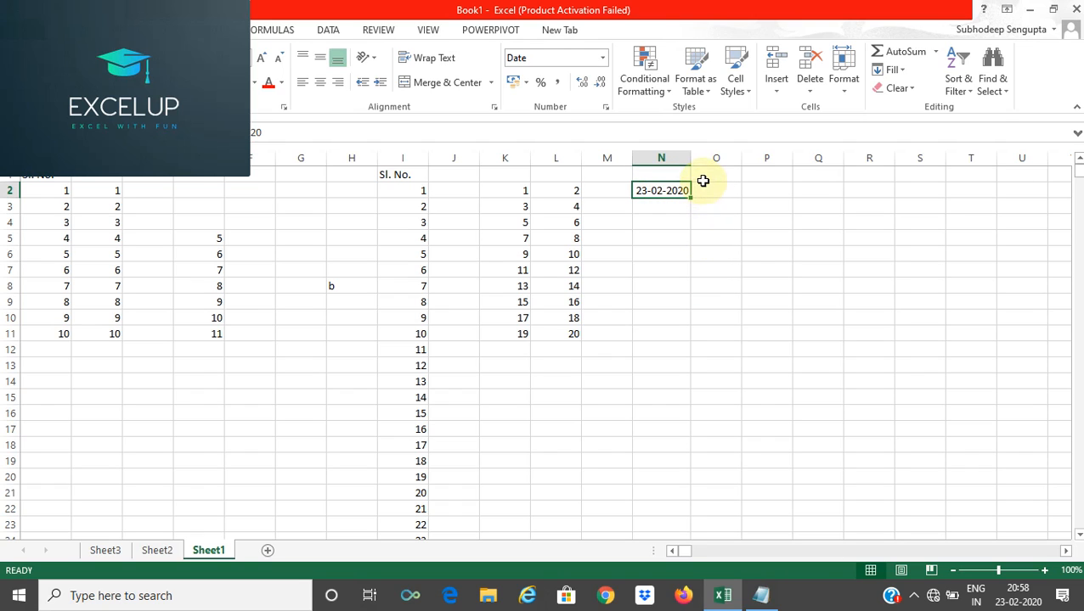
{"action": "left_click_drag", "start_coordinate": [689, 153], "coordinate": [721, 155]}
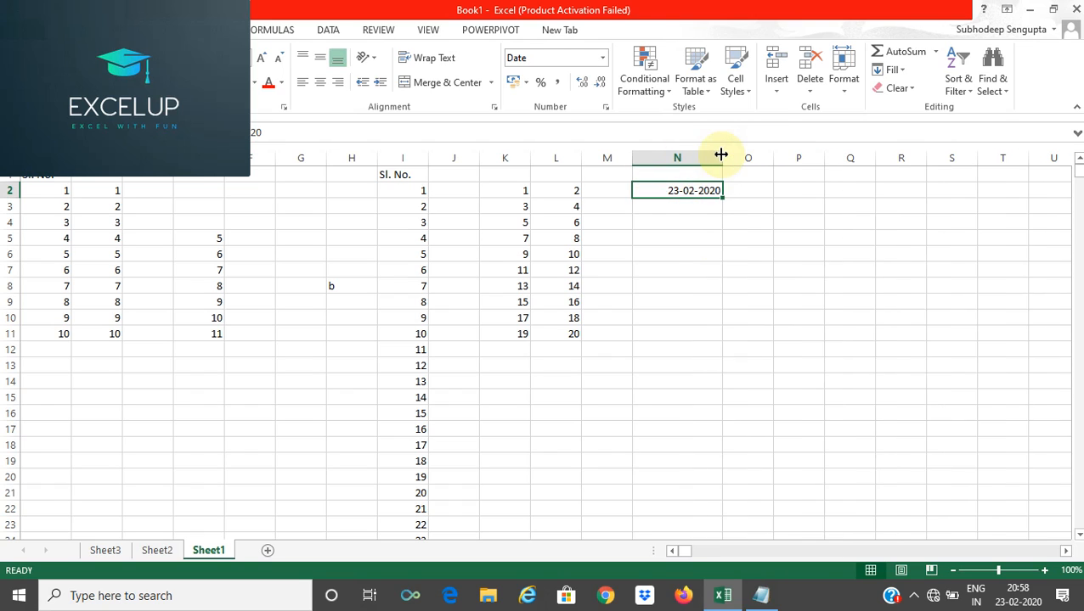
{"action": "left_click", "coordinate": [702, 251]}
{"action": "left_click", "coordinate": [695, 190]}
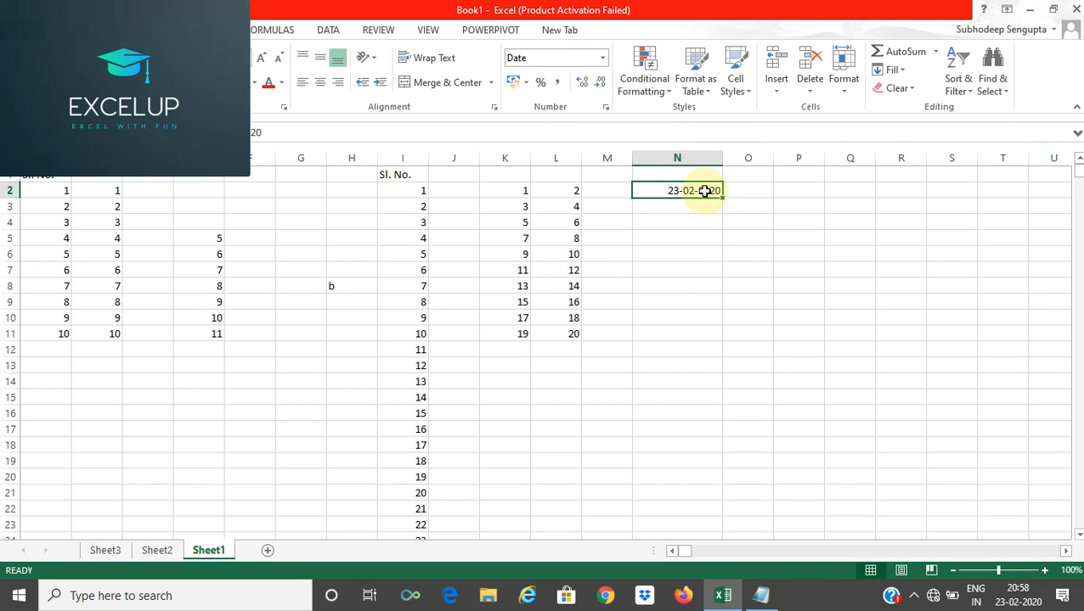
Change the format of the date in cell N2 to Number.
{"action": "left_click", "coordinate": [705, 192]}
{"action": "left_click", "coordinate": [688, 237]}
{"action": "left_click", "coordinate": [689, 191]}
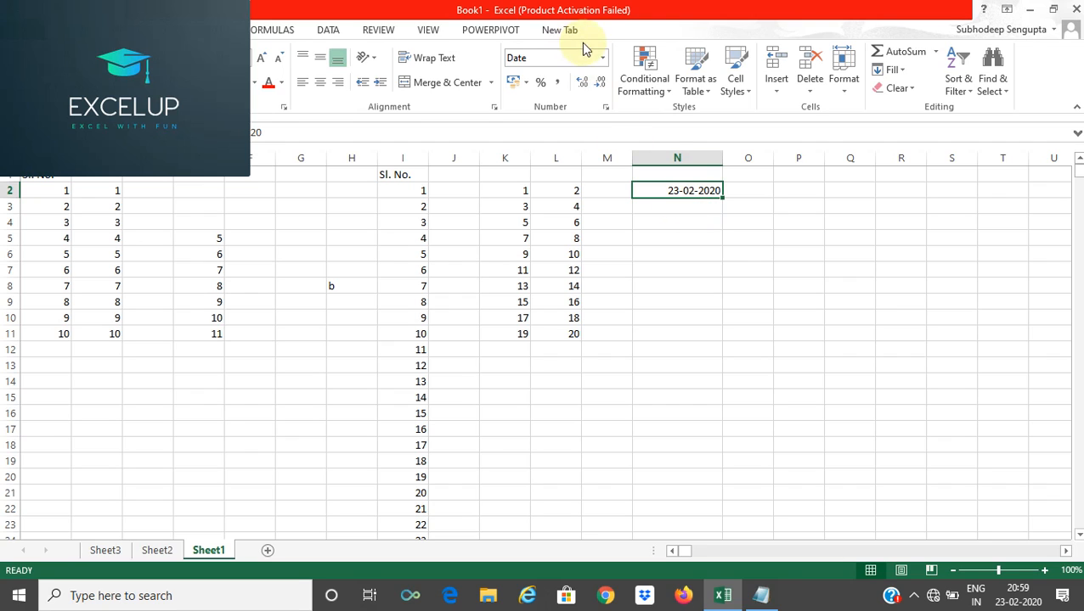
{"action": "left_click", "coordinate": [601, 58]}
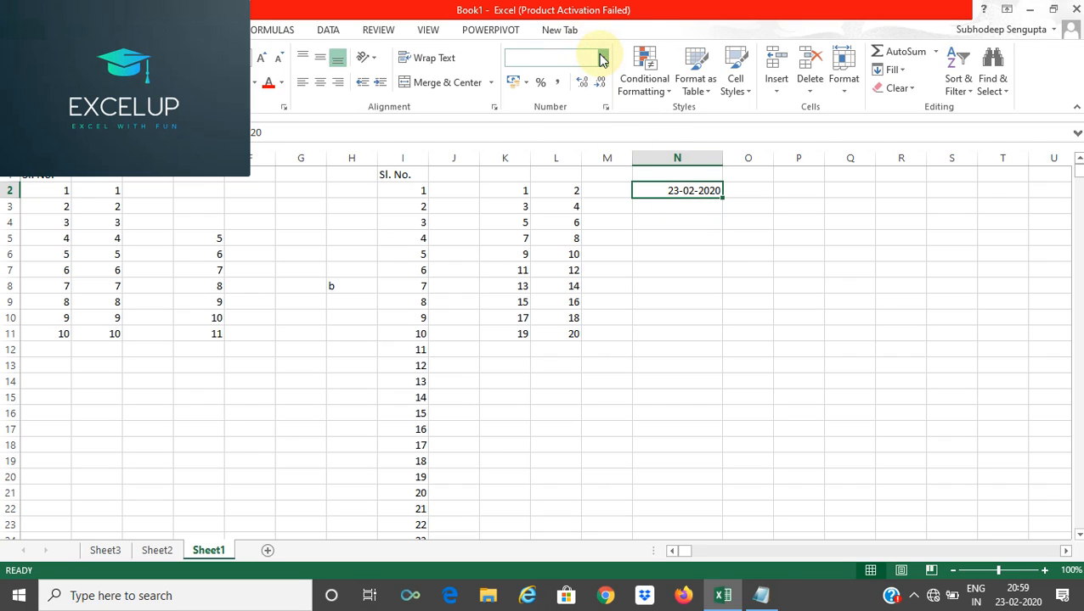
{"action": "left_click", "coordinate": [588, 129]}
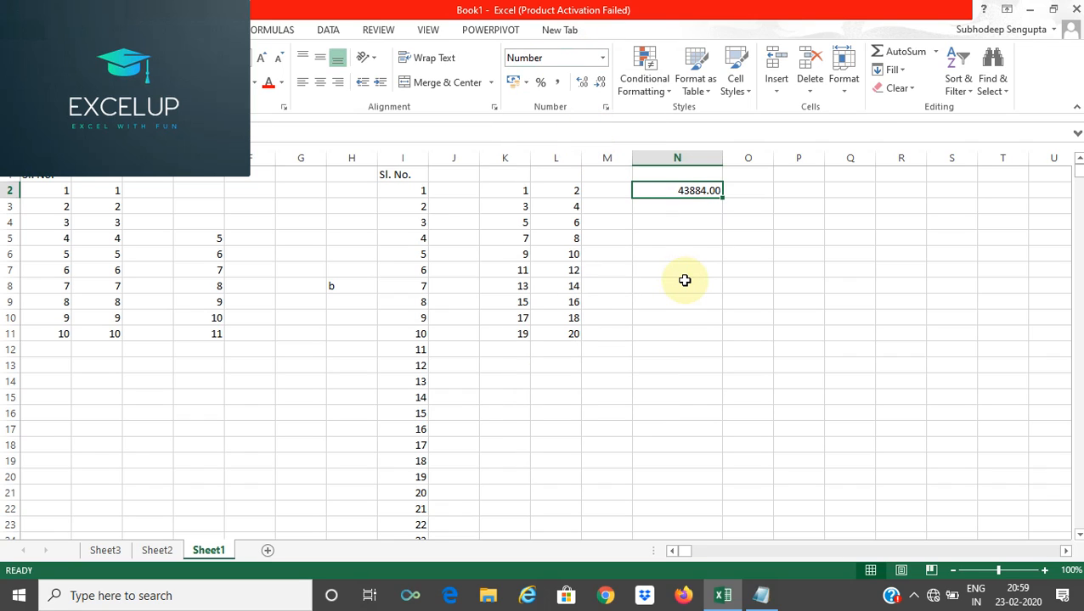
Enter 43885 in cell N3 and format that cell as Short Date.
{"action": "key", "text": "Return"}
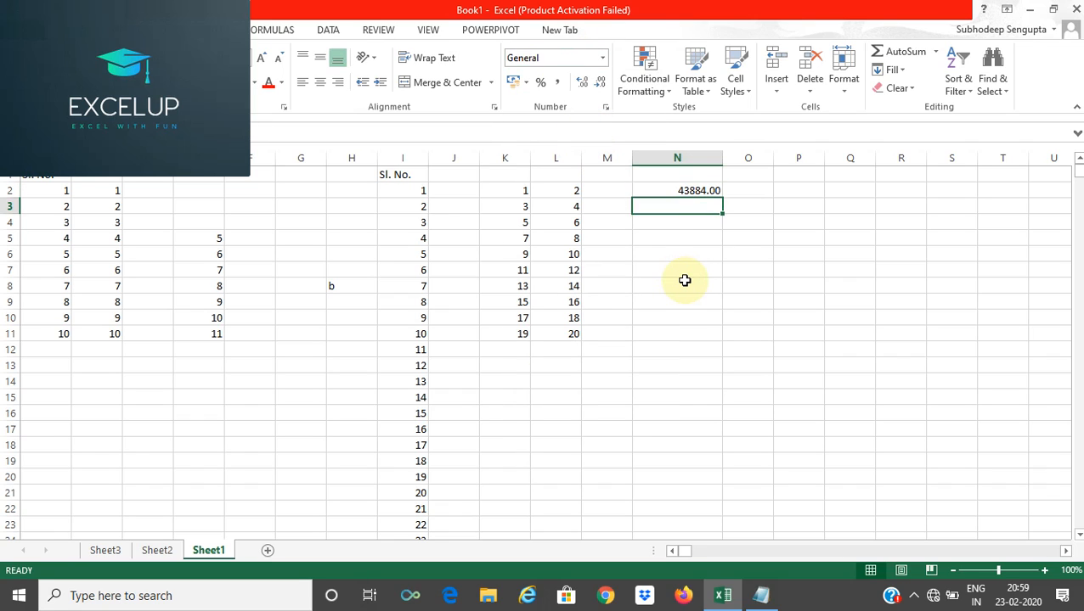
{"action": "type", "text": "43885"}
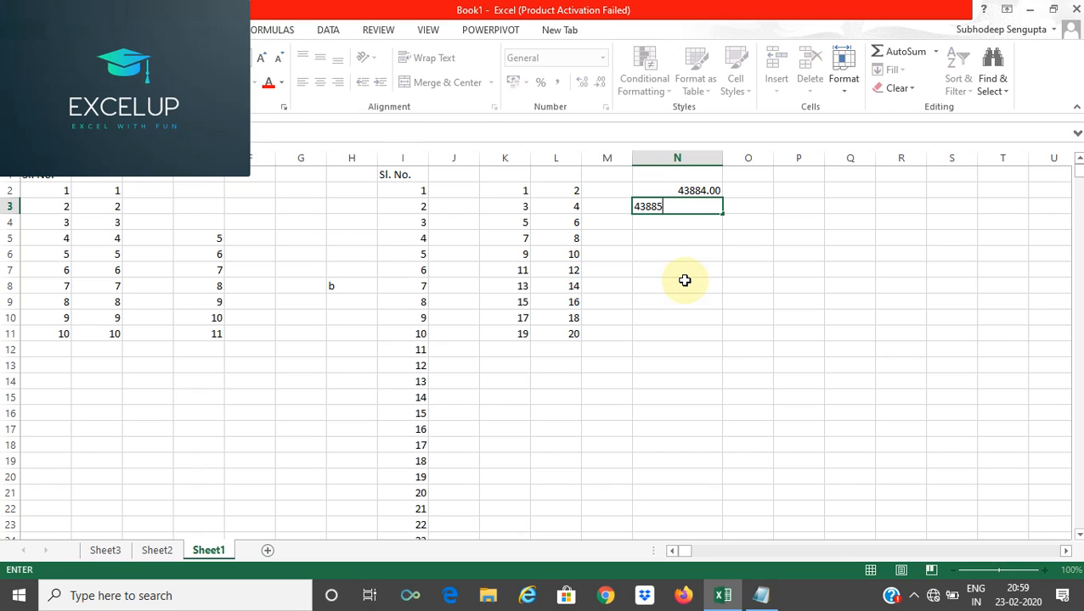
{"action": "key", "text": "Return"}
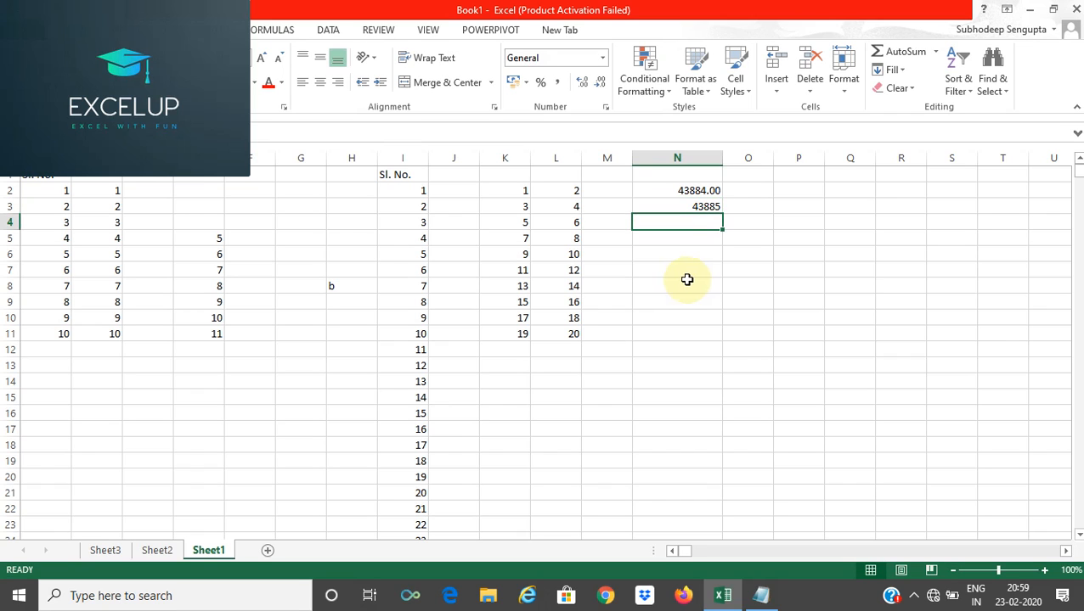
{"action": "left_click", "coordinate": [718, 208]}
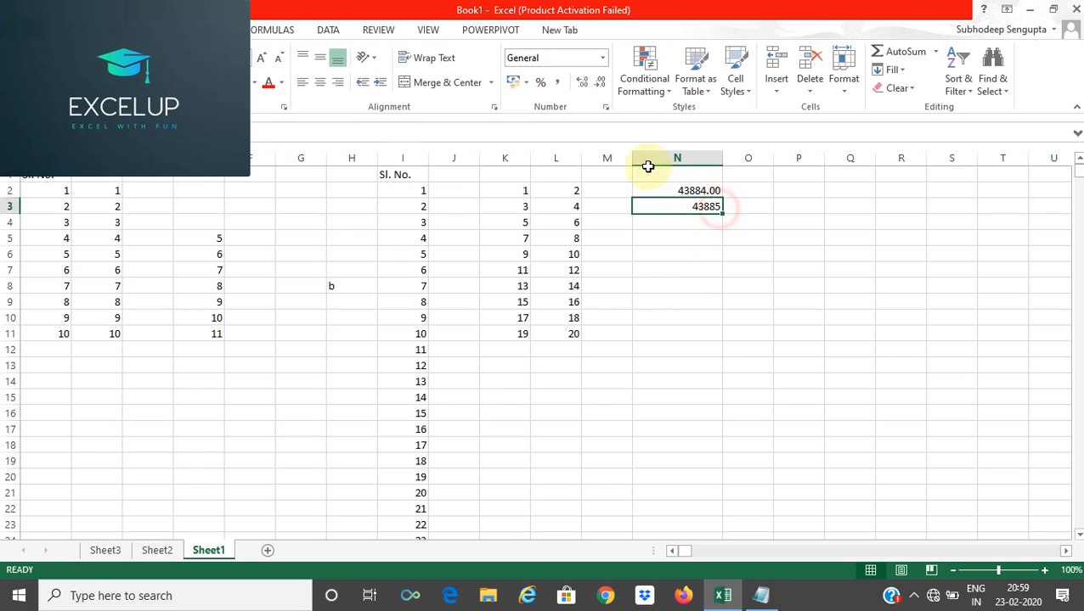
{"action": "left_click", "coordinate": [603, 58]}
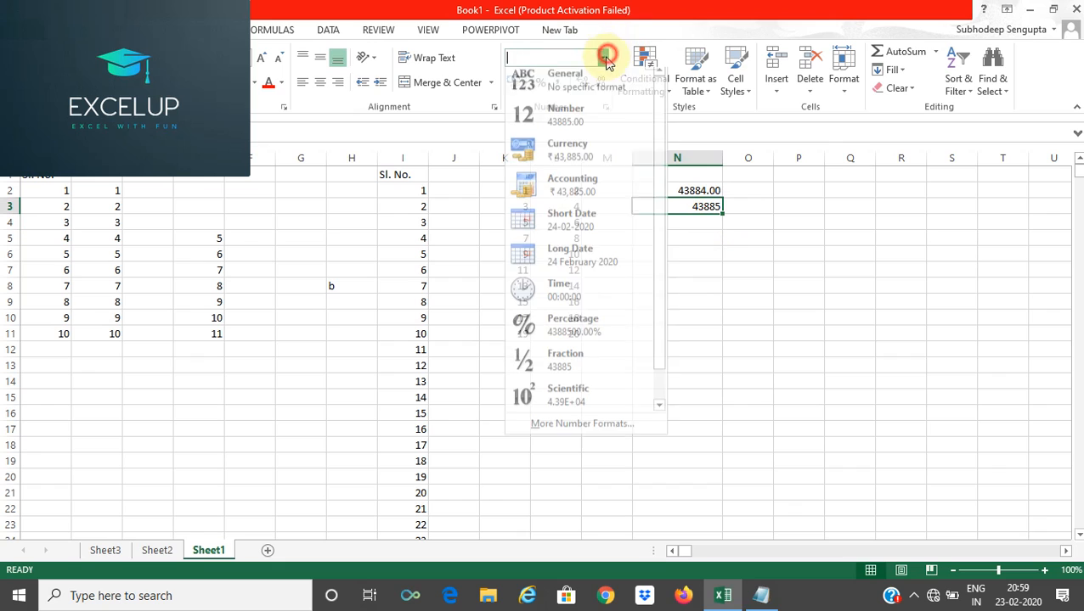
{"action": "left_click", "coordinate": [589, 222]}
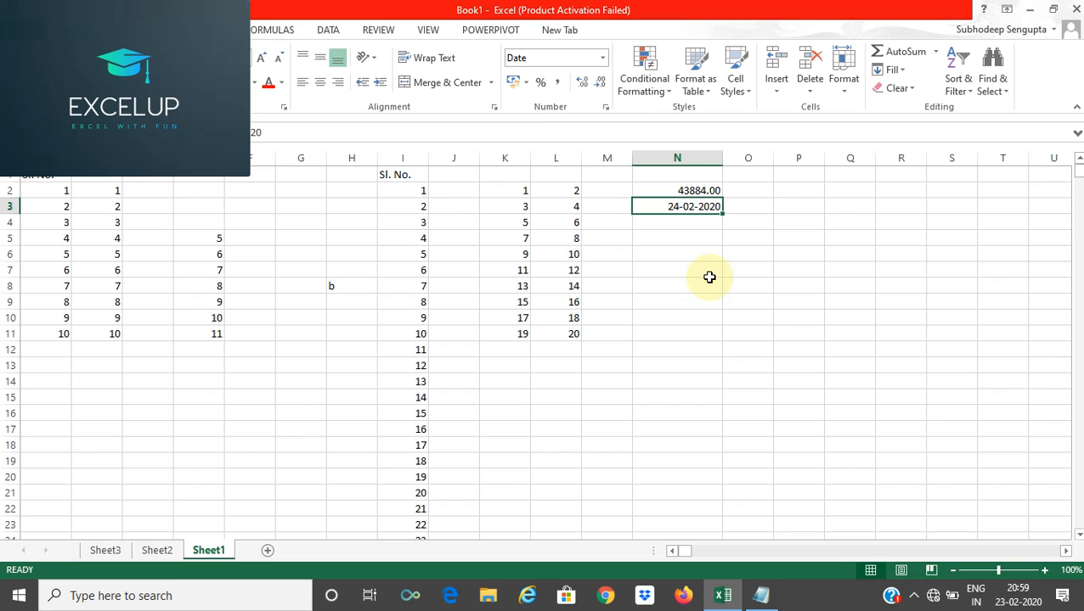
Enter the heading DOB in cell P3.
{"action": "left_click", "coordinate": [789, 206]}
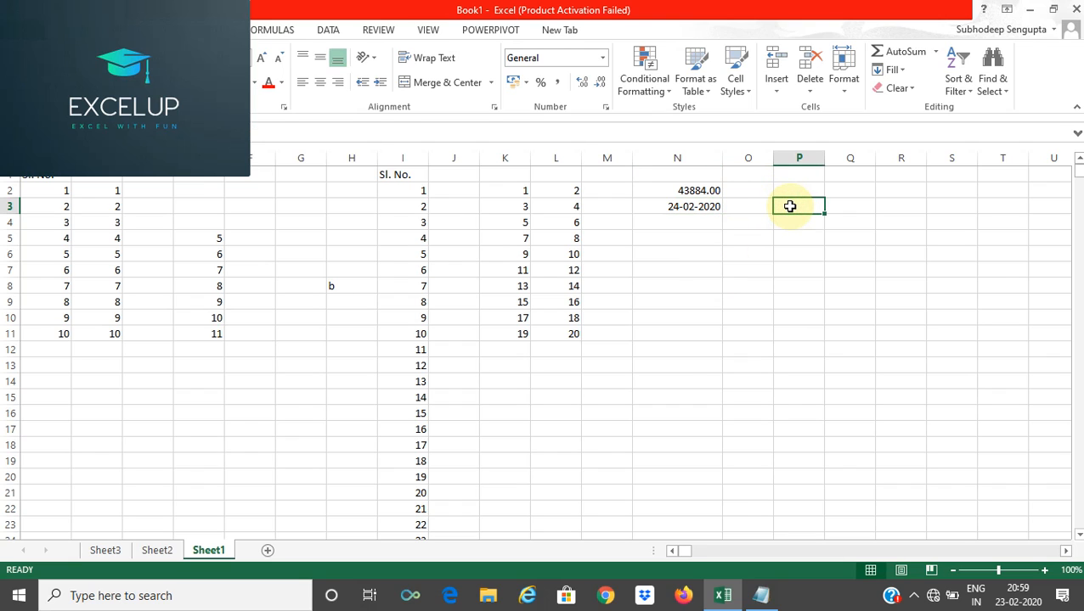
{"action": "type", "text": "Date"}
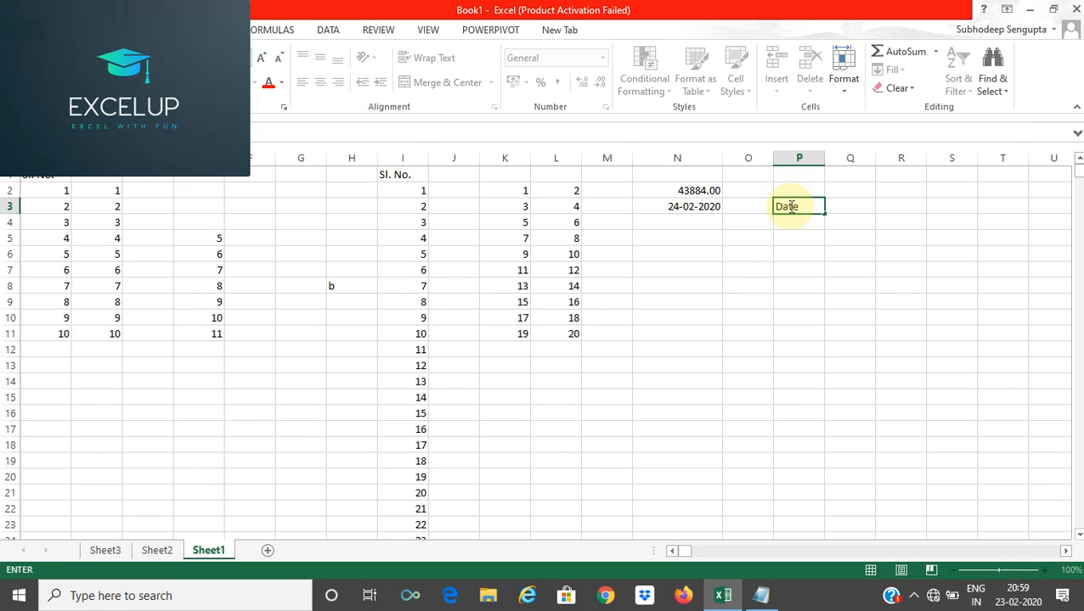
{"action": "key", "text": "BackSpace"}
{"action": "key", "text": "BackSpace"}
{"action": "key", "text": "BackSpace"}
{"action": "type", "text": "OB"}
{"action": "key", "text": "Return"}
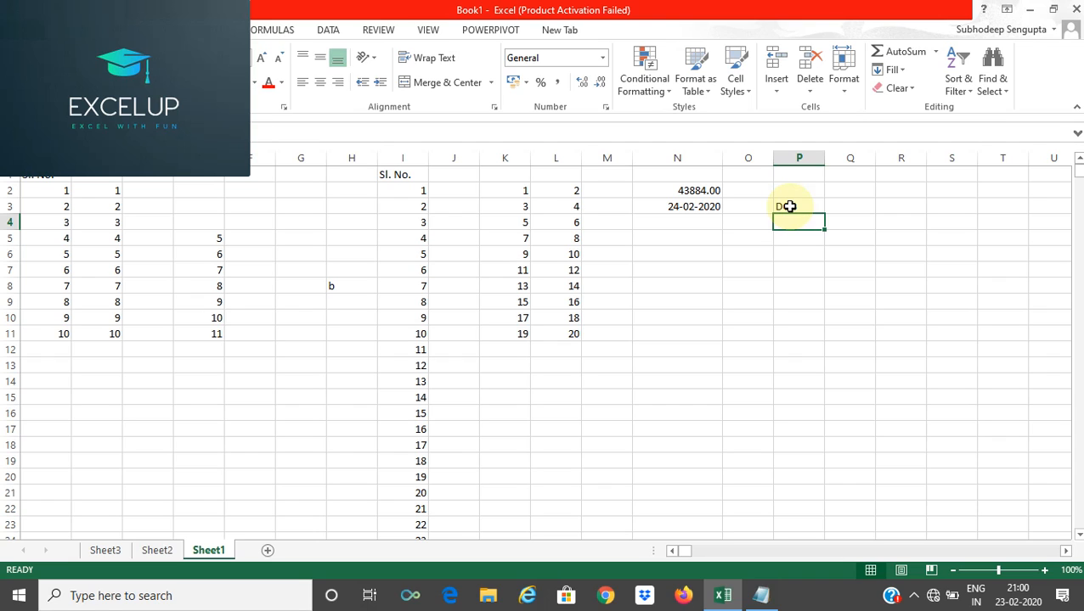
Switch to Notepad and add the line "Insert Todays date - Ctrl+;" below the existing notes, separated by a blank line.
{"action": "left_click", "coordinate": [760, 595]}
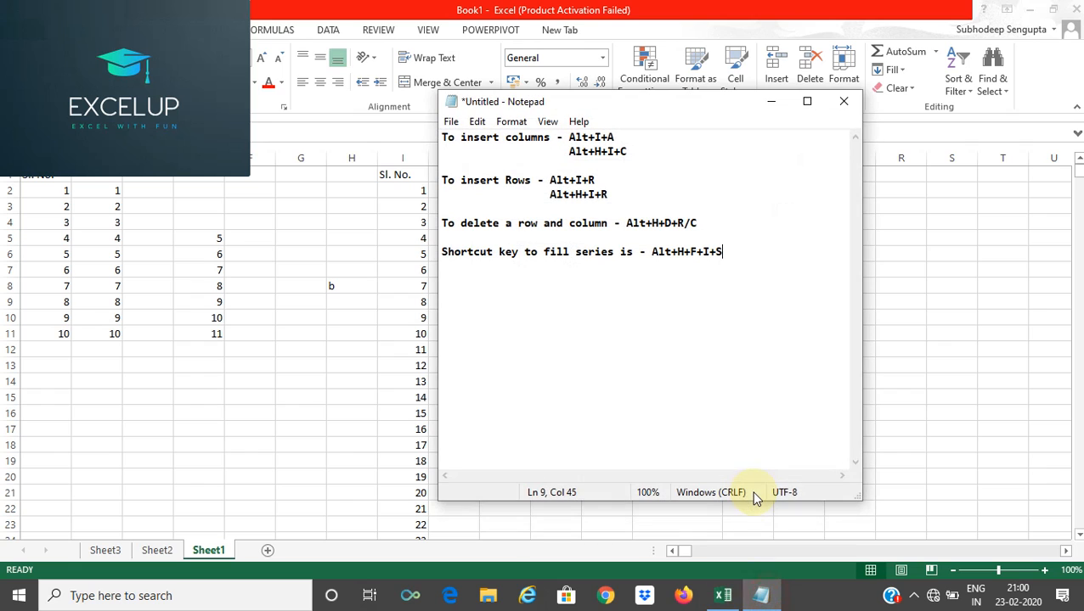
{"action": "key", "text": "Return"}
{"action": "key", "text": "Return"}
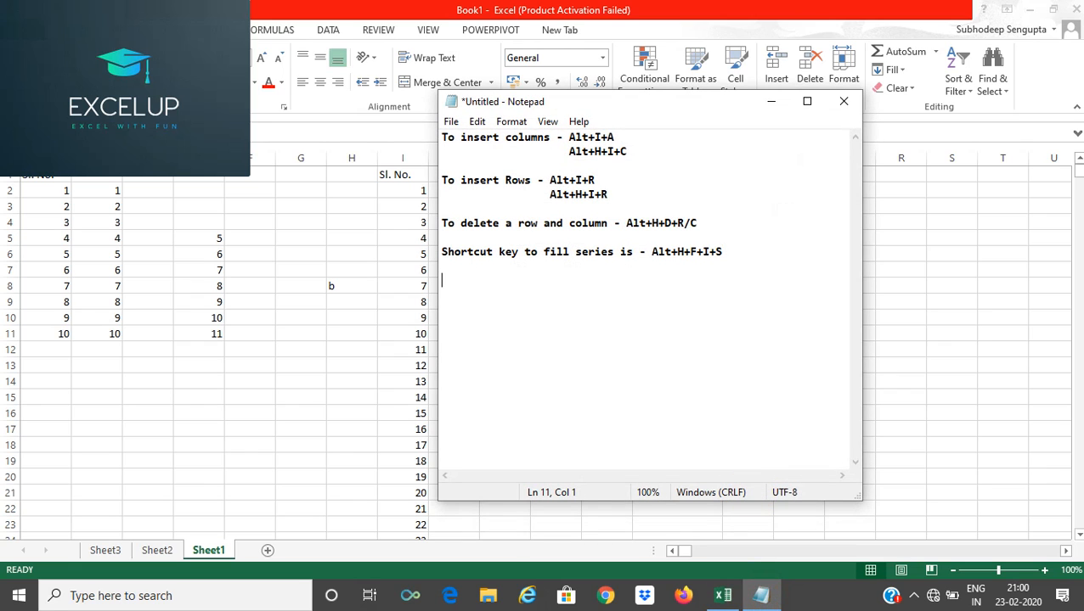
{"action": "type", "text": "Insert "}
{"action": "type", "text": "Todays date - C"}
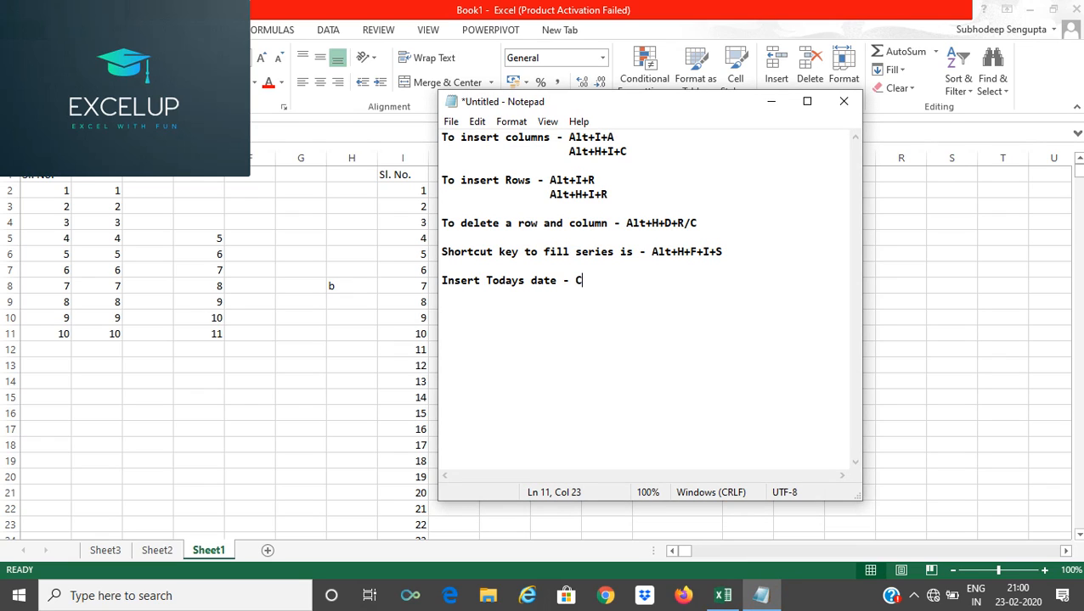
{"action": "type", "text": "trl+;"}
Switch back to Excel and insert today's date as a fixed value in cell P4.
{"action": "left_click", "coordinate": [906, 315]}
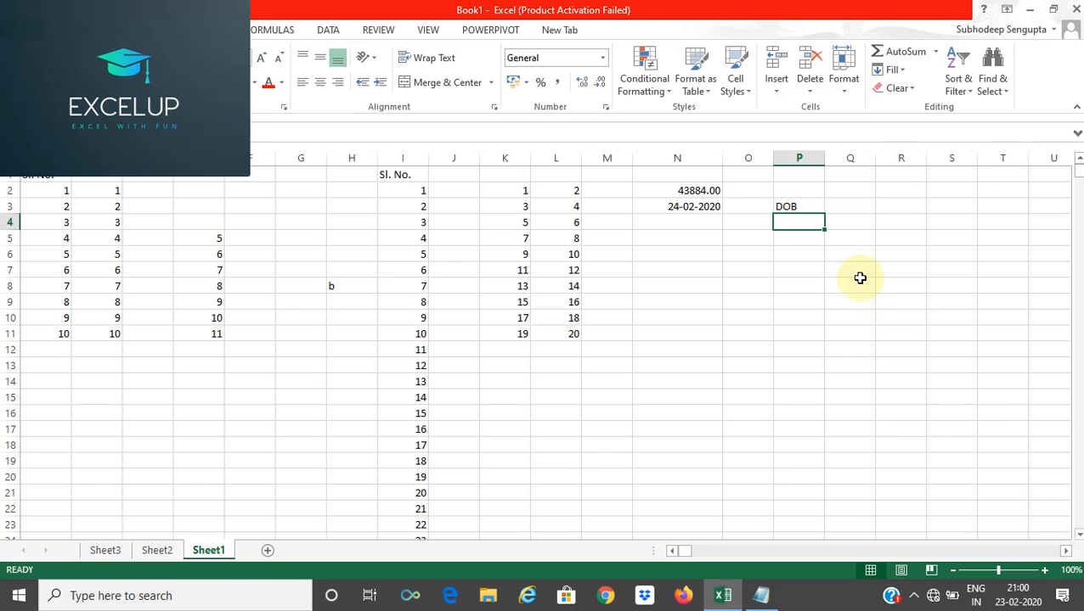
{"action": "key", "text": "ctrl+semicolon"}
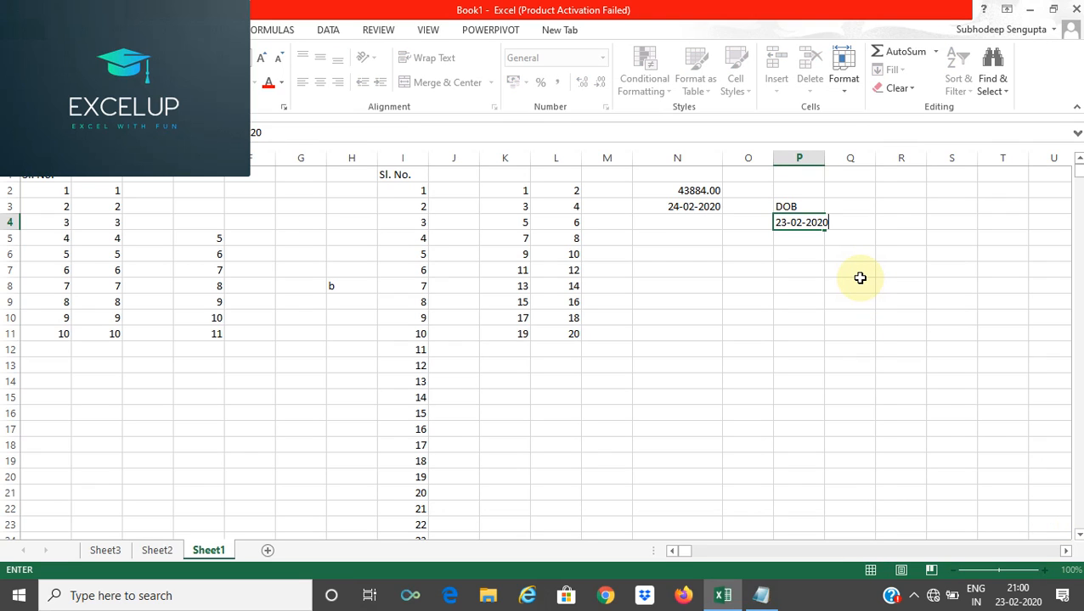
{"action": "key", "text": "Return"}
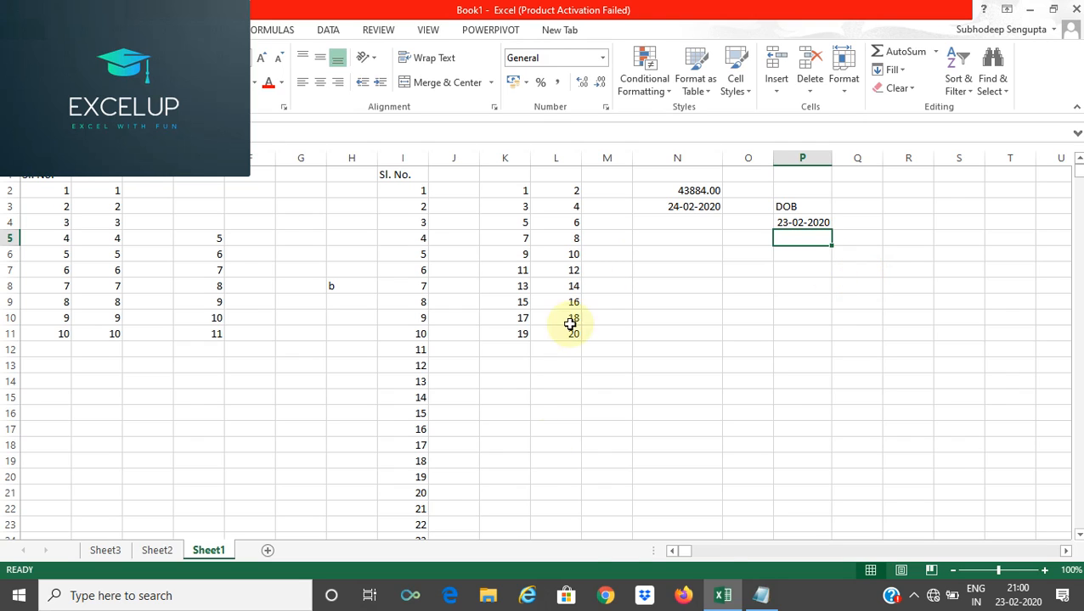
Switch to Notepad and add the line "Insert present time - Ctrl+shift+;" below the date note, separated by a blank line.
{"action": "left_click", "coordinate": [760, 596]}
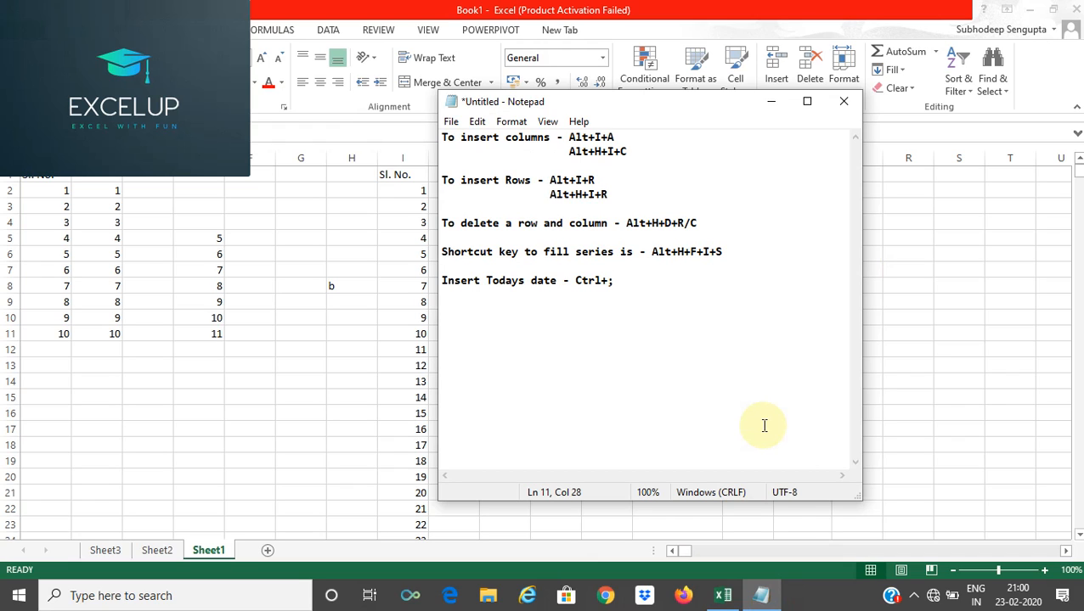
{"action": "key", "text": "Return"}
{"action": "key", "text": "Return"}
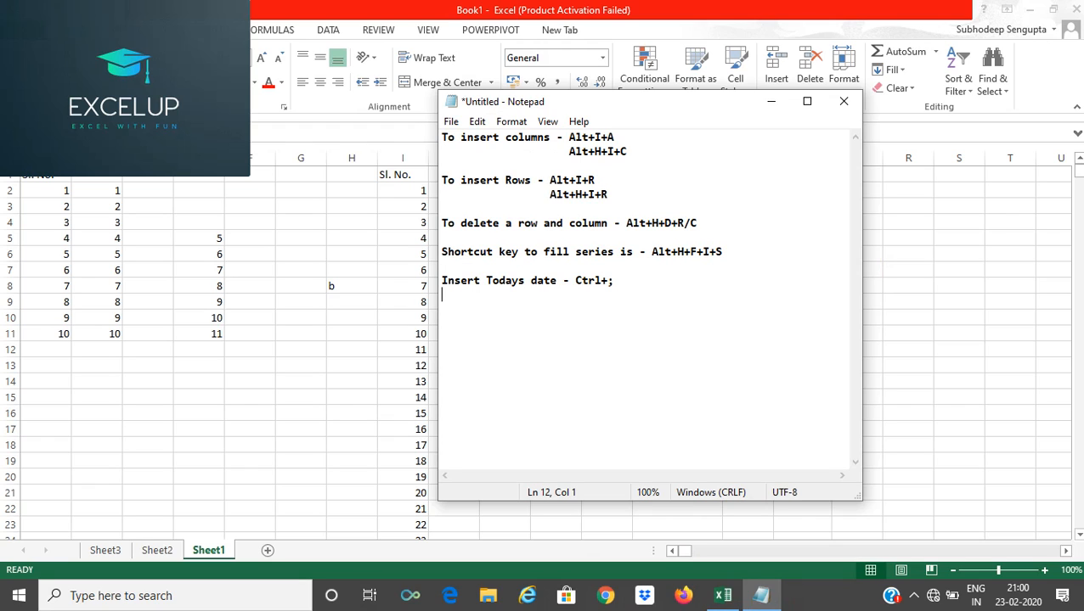
{"action": "type", "text": "Insert toda"}
{"action": "key", "text": "BackSpace"}
{"action": "type", "text": "ays"}
{"action": "key", "text": "BackSpace"}
{"action": "key", "text": "BackSpace"}
{"action": "key", "text": "BackSpace"}
{"action": "key", "text": "BackSpace"}
{"action": "key", "text": "BackSpace"}
{"action": "key", "text": "BackSpace"}
{"action": "type", "text": "present time - "}
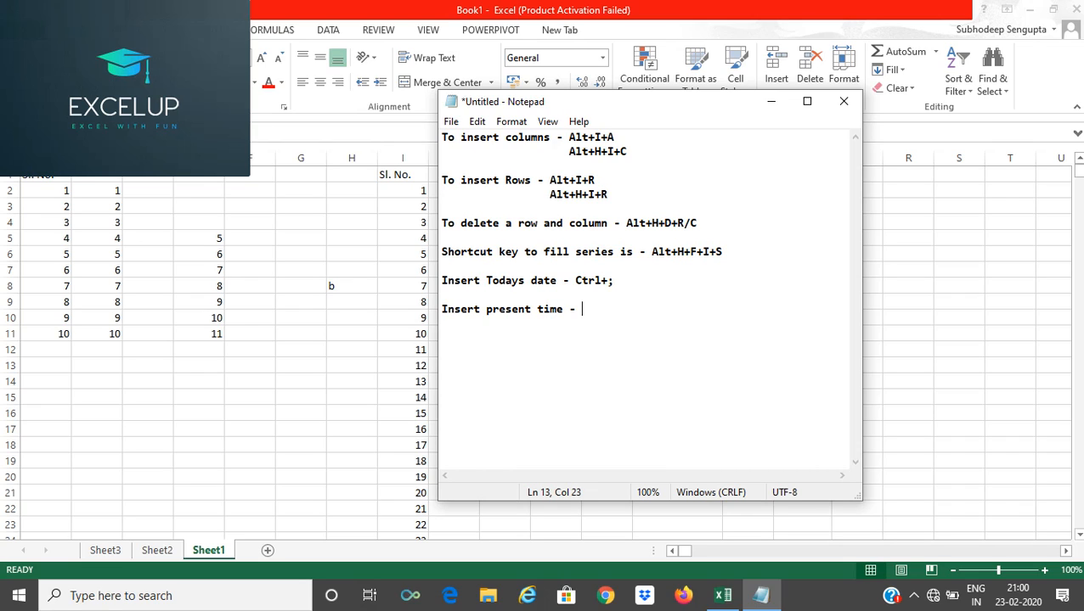
{"action": "type", "text": "tr"}
{"action": "key", "text": "BackSpace"}
{"action": "key", "text": "BackSpace"}
{"action": "type", "text": "Ctrl+shift+;"}
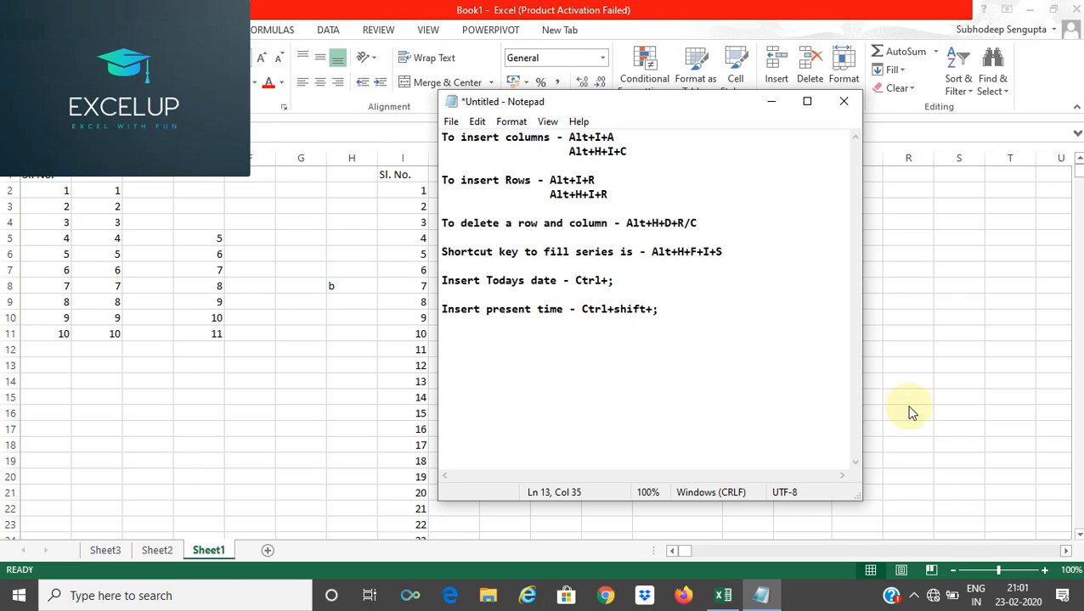
Switch back to Excel and insert the current time as a fixed value in cell P5.
{"action": "key", "text": "alt+Tab"}
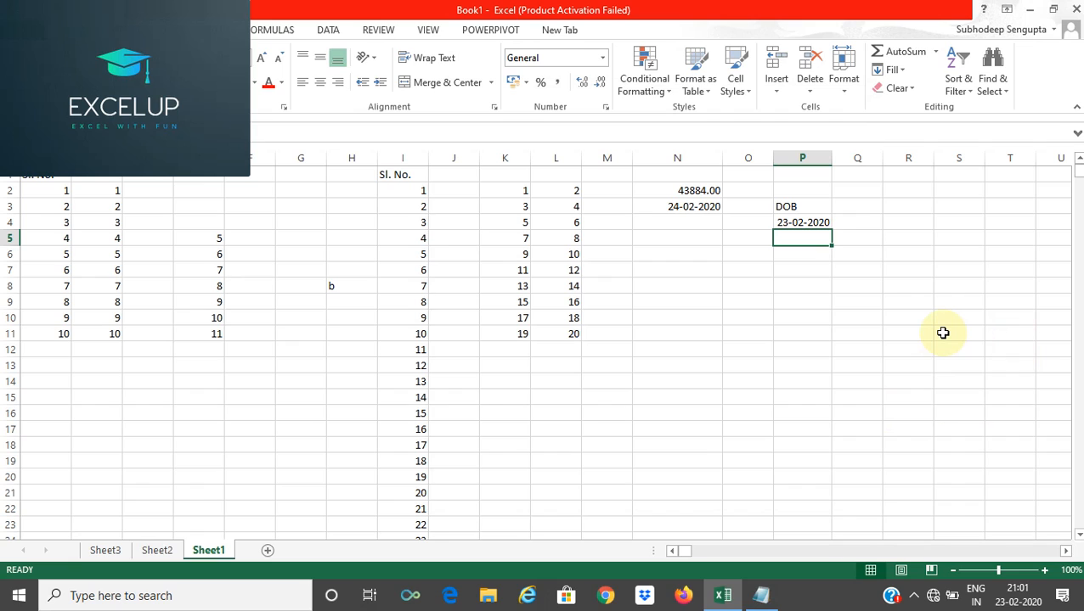
{"action": "key", "text": "ctrl+shift+semicolon"}
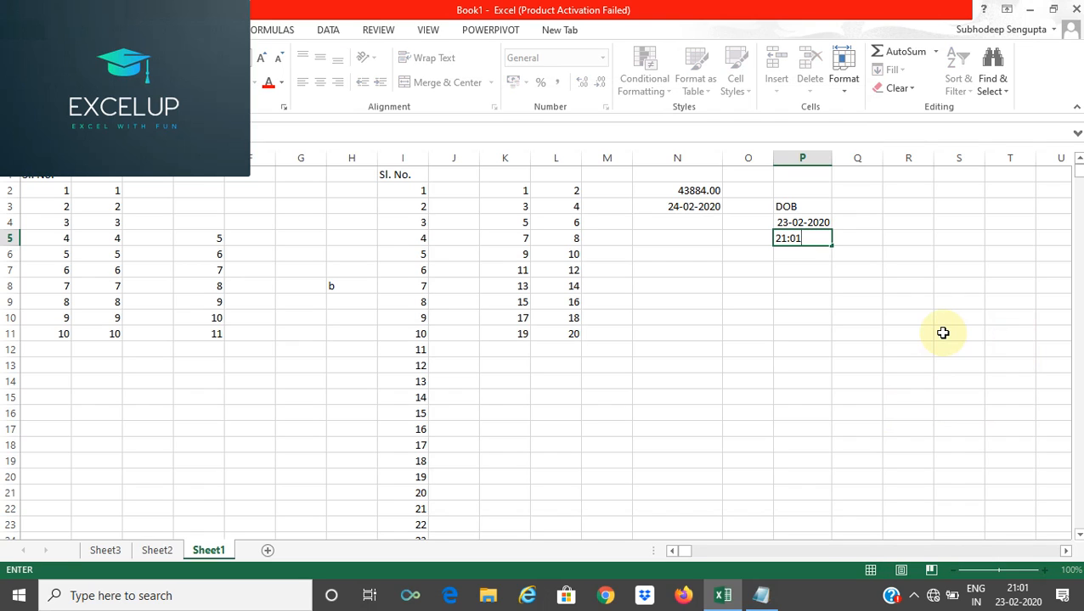
{"action": "key", "text": "Return"}
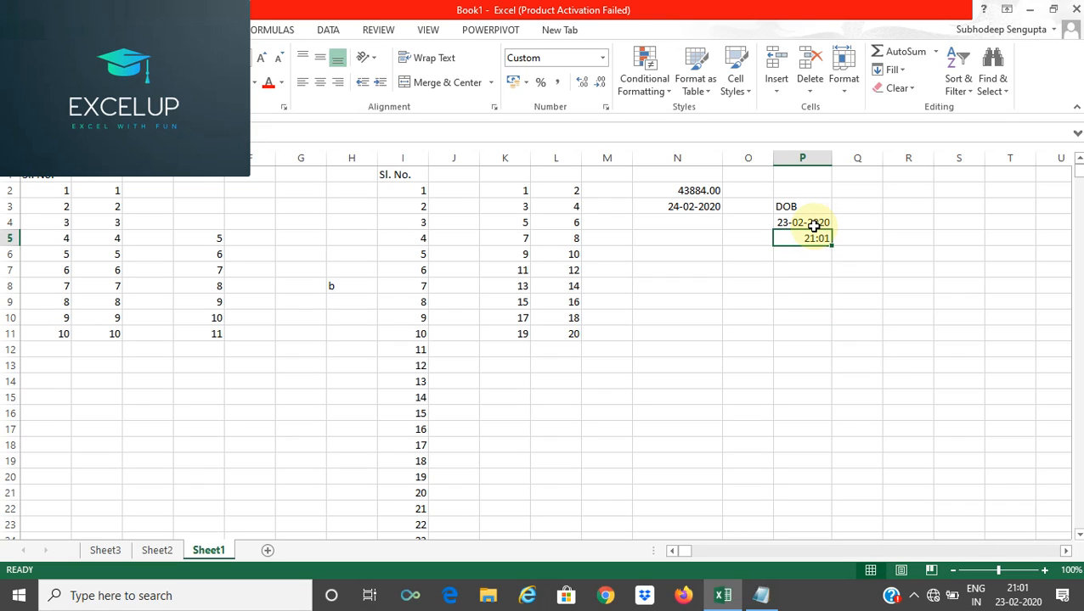
Clear the time from cell P5.
{"action": "left_click", "coordinate": [807, 226]}
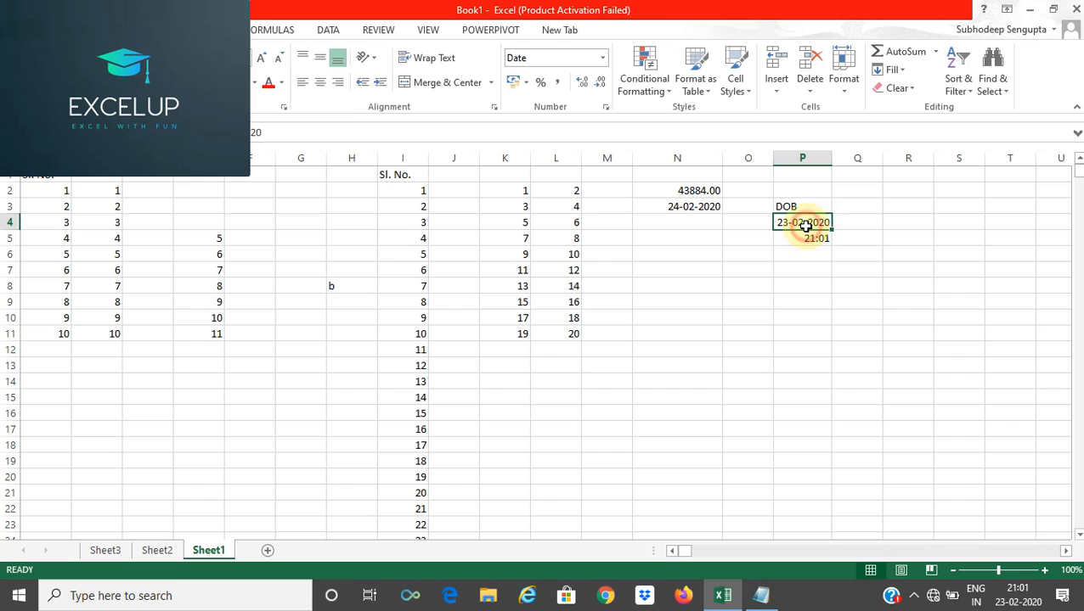
{"action": "double_click", "coordinate": [810, 251]}
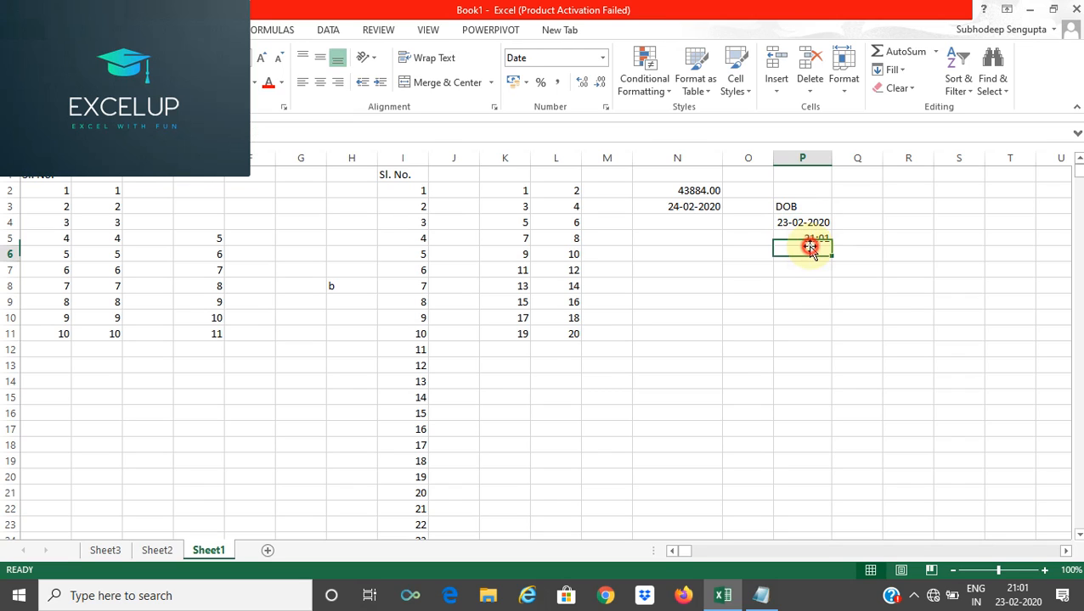
{"action": "key", "text": "Return"}
{"action": "left_click", "coordinate": [810, 245]}
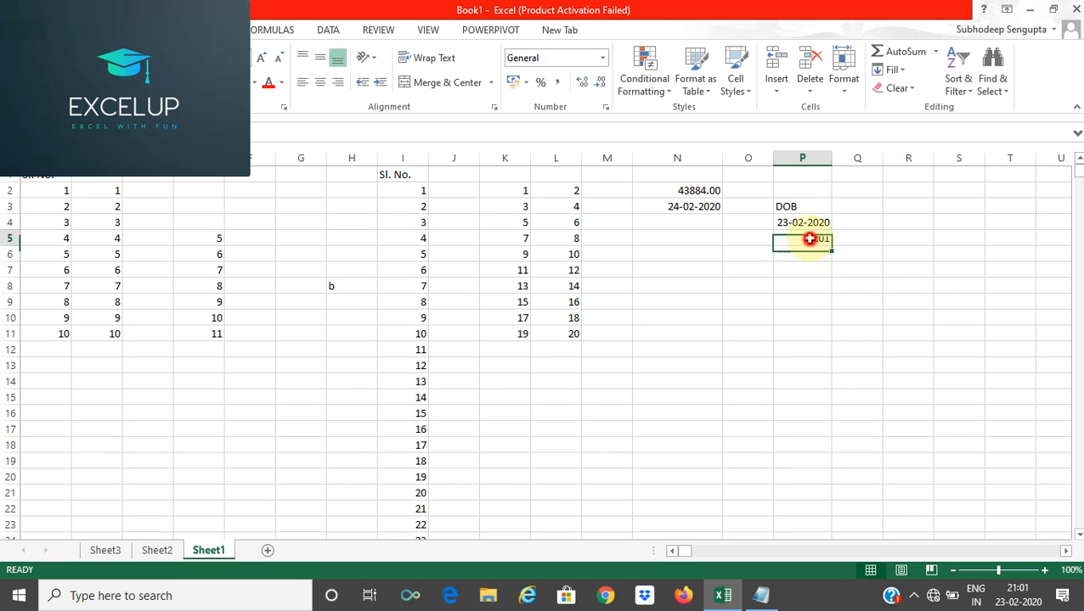
{"action": "key", "text": "BackSpace"}
{"action": "key", "text": "Return"}
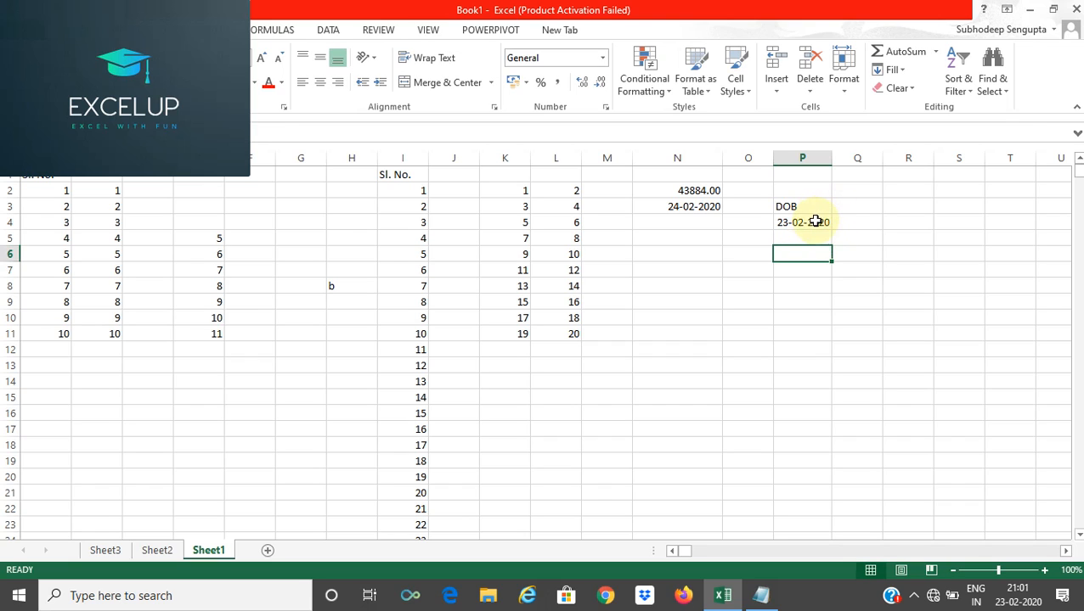
Copy the date in cell P4 unchanged down through cell P10.
{"action": "left_click", "coordinate": [819, 221]}
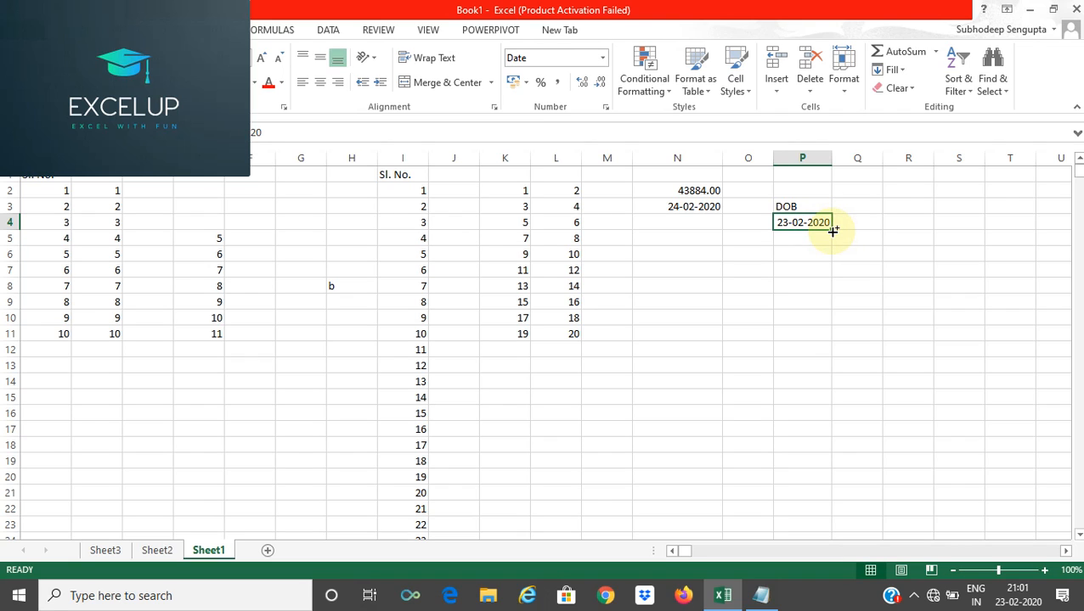
{"action": "left_click_drag", "start_coordinate": [833, 231], "coordinate": [835, 317]}
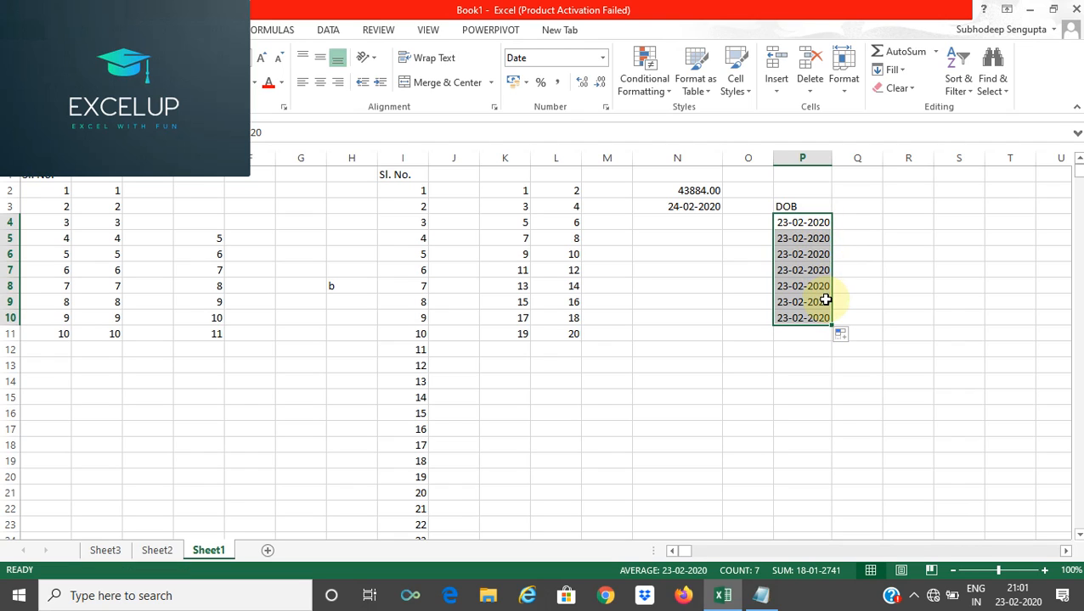
Undo the copied dates and fill the date in P4 down through P12 as a daily series.
{"action": "key", "text": "ctrl+z"}
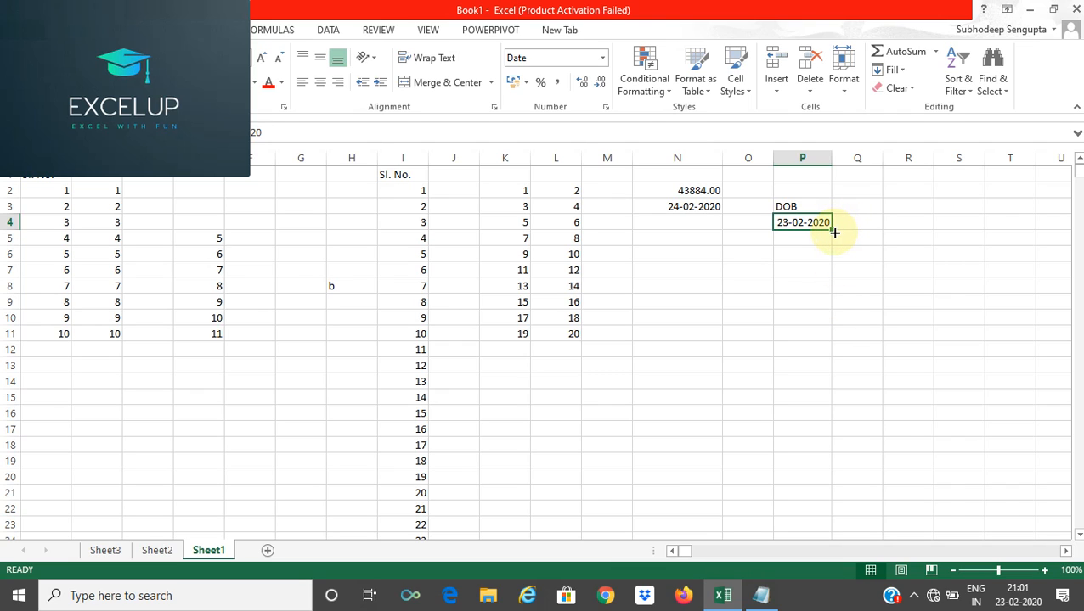
{"action": "left_click_drag", "start_coordinate": [834, 232], "coordinate": [845, 335]}
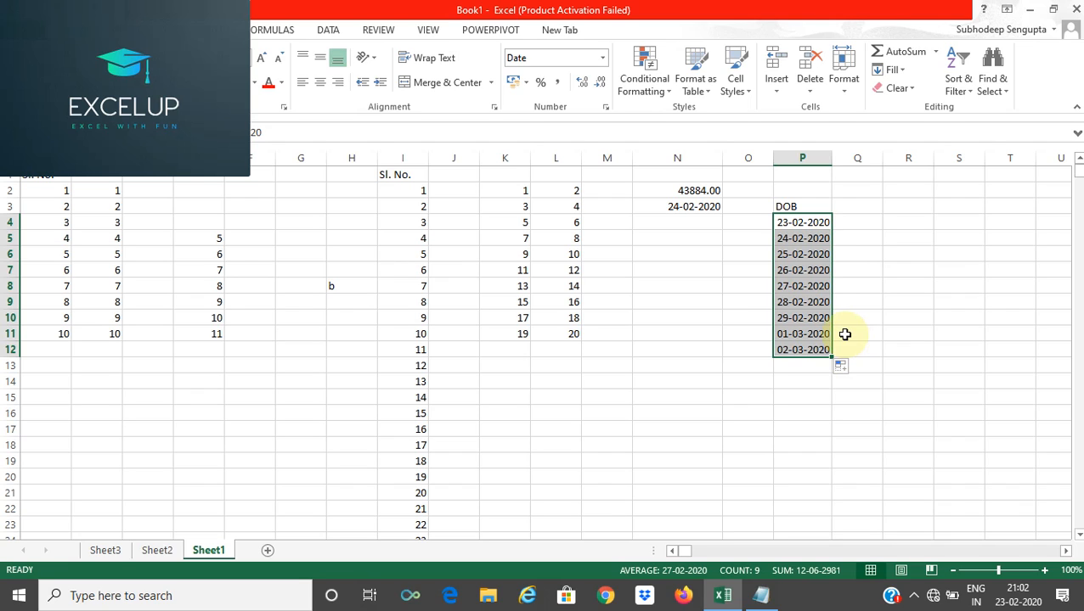
Clear the filled dates from cells P5 through P12, keeping the date in P4.
{"action": "left_click", "coordinate": [817, 238]}
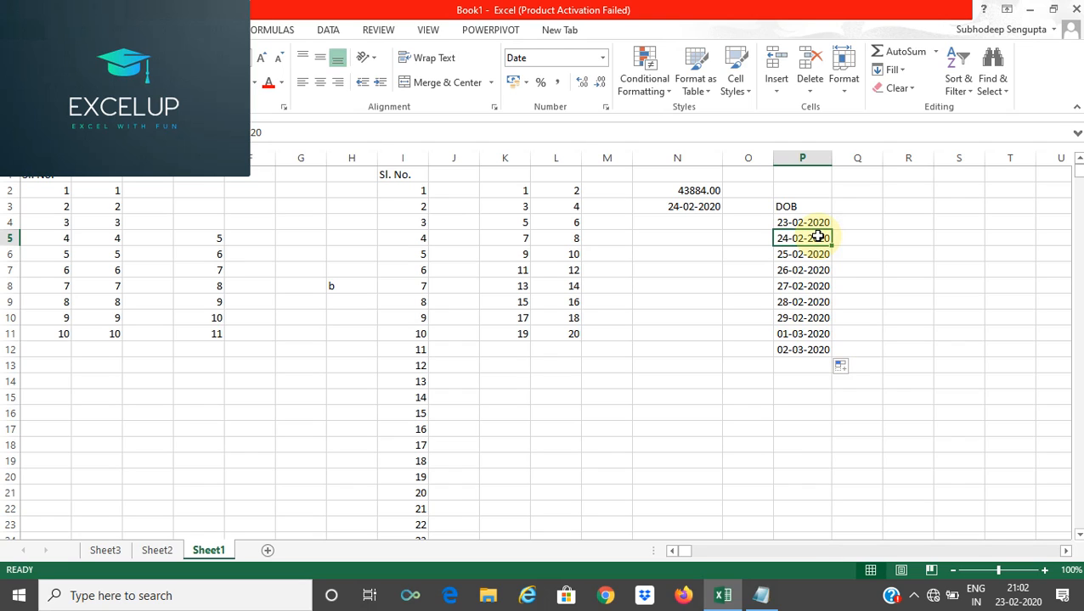
{"action": "left_click_drag", "start_coordinate": [817, 238], "coordinate": [822, 359]}
{"action": "key", "text": "Delete"}
{"action": "left_click", "coordinate": [862, 282]}
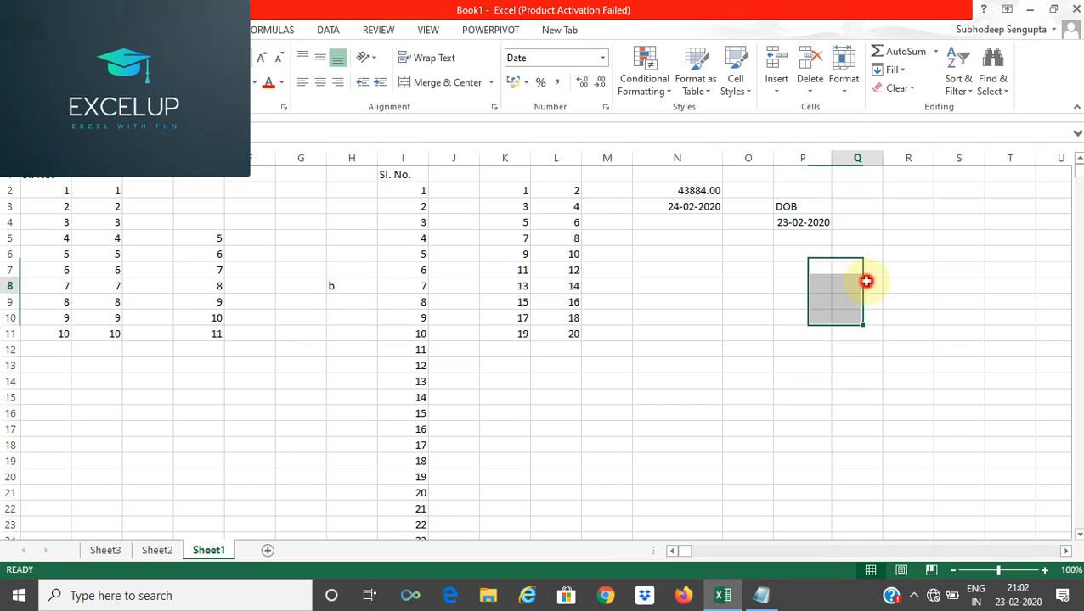
Use the Series command on P4 to fill column P with daily dates, step 1, up to 31/03/2020.
{"action": "left_click", "coordinate": [824, 224]}
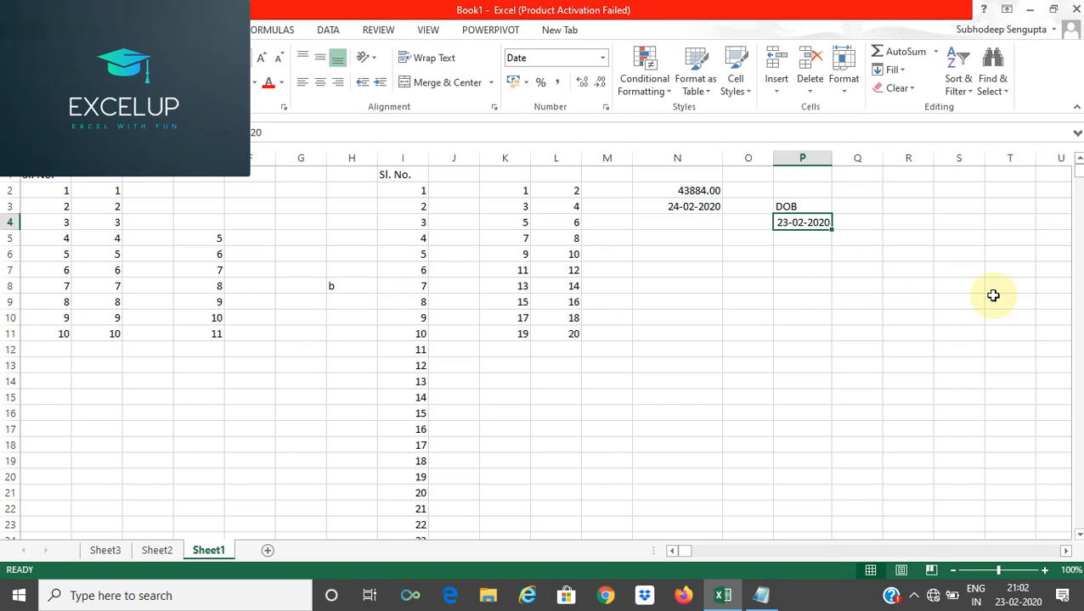
{"action": "key", "text": "alt+h"}
{"action": "key", "text": "f"}
{"action": "key", "text": "i"}
{"action": "key", "text": "s"}
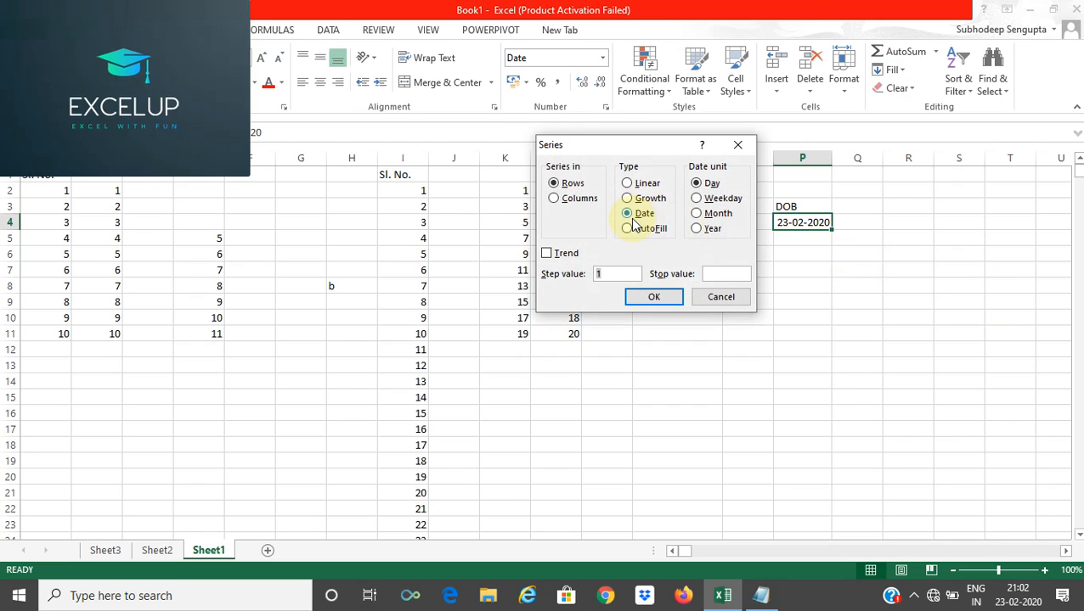
{"action": "left_click", "coordinate": [633, 223]}
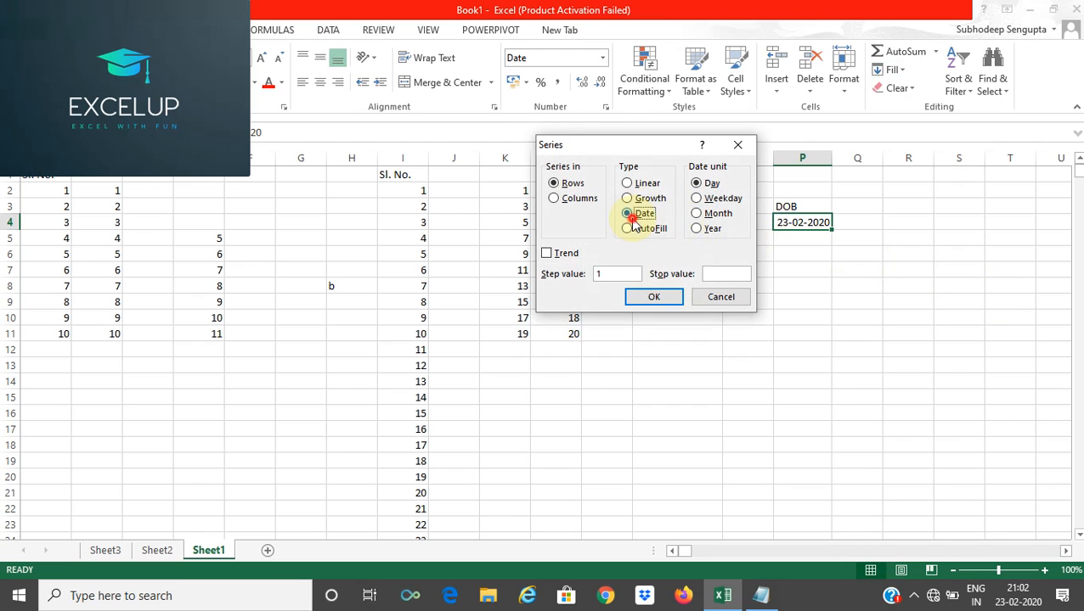
{"action": "left_click", "coordinate": [567, 199]}
{"action": "left_click", "coordinate": [718, 274]}
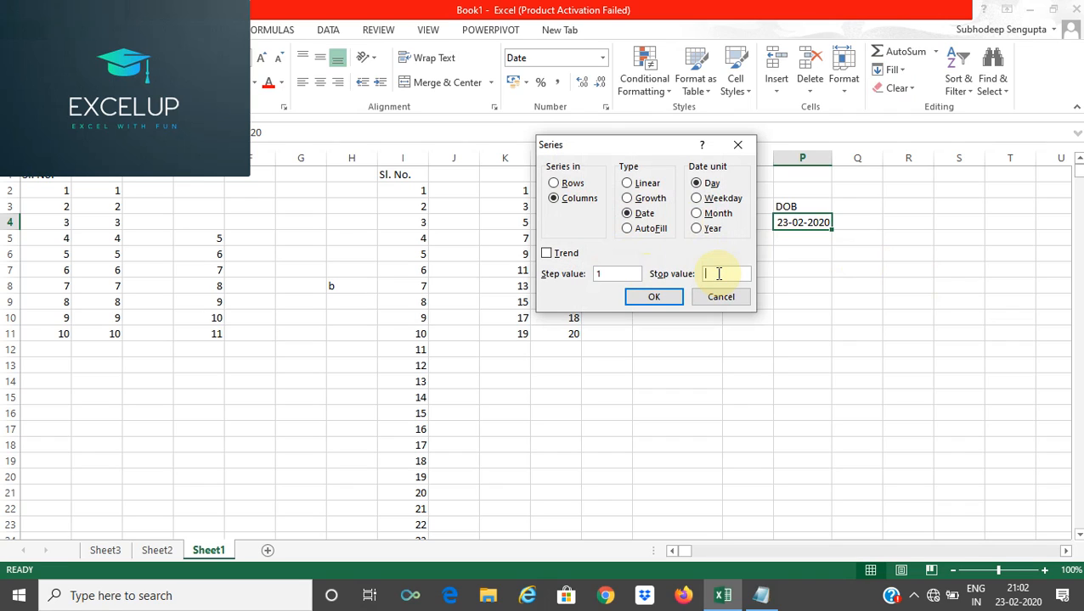
{"action": "type", "text": "31/"}
{"action": "type", "text": "03/"}
{"action": "type", "text": "2020"}
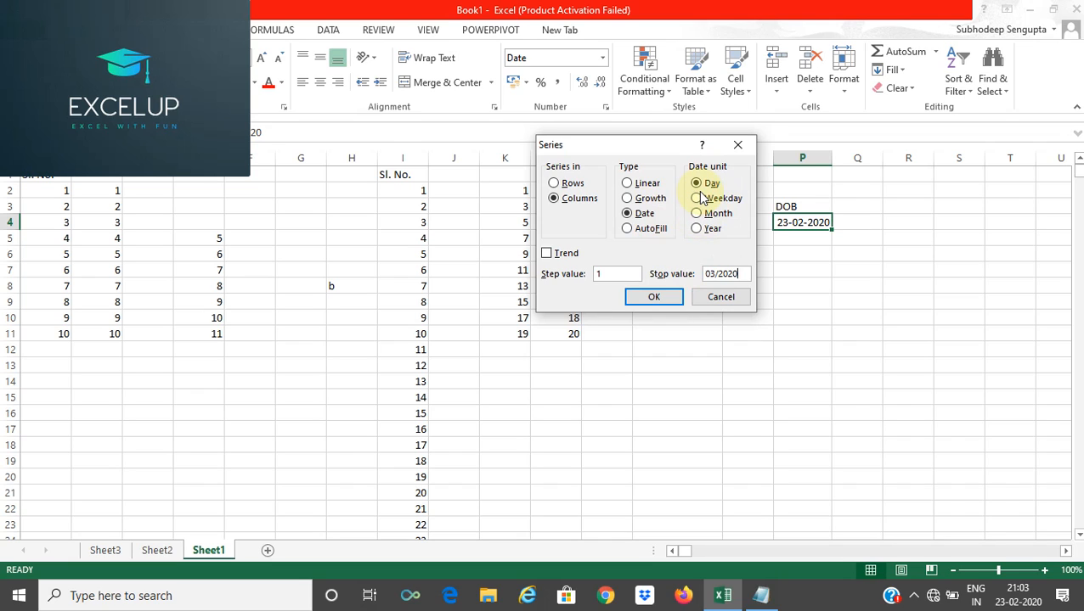
{"action": "left_click", "coordinate": [654, 297]}
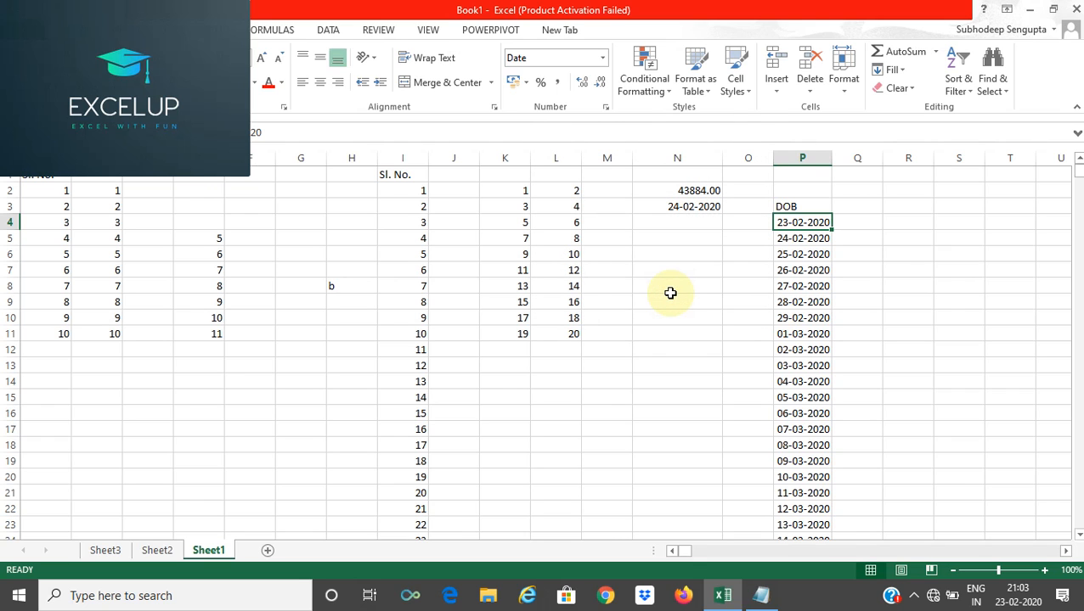
{"action": "key", "text": "ctrl+Down"}
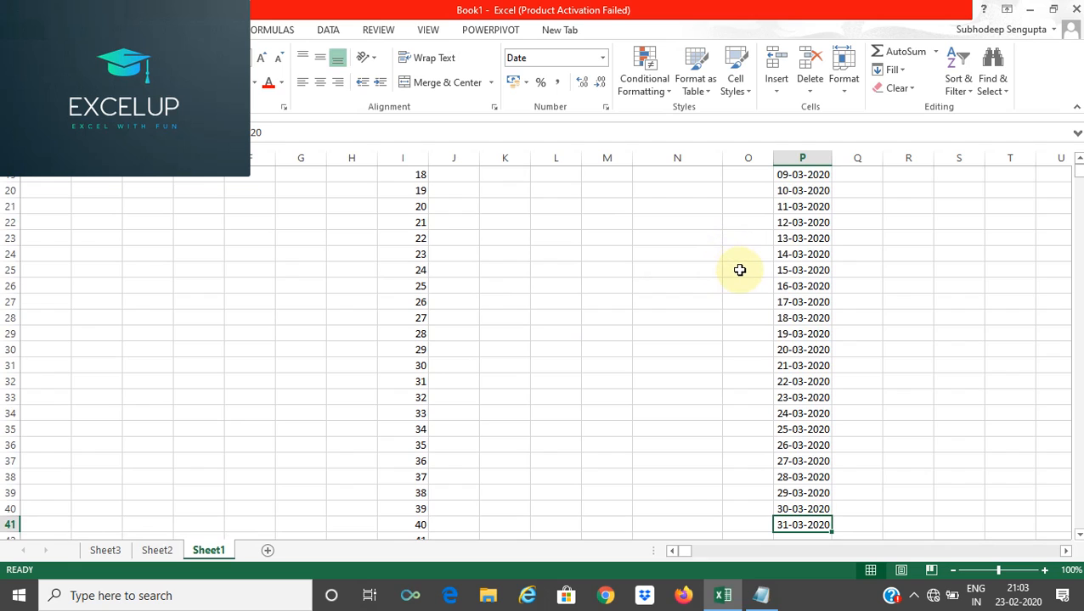
{"action": "scroll", "coordinate": [736, 268], "scroll_direction": "up", "scroll_amount": 6}
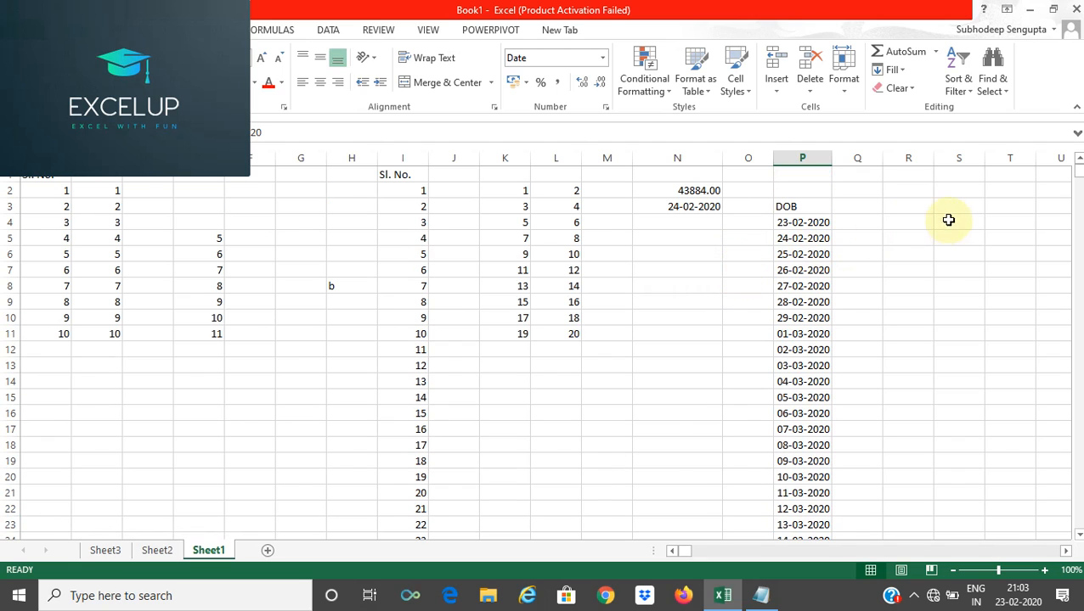
Insert the current date as a fixed value in cell R4.
{"action": "left_click", "coordinate": [895, 226]}
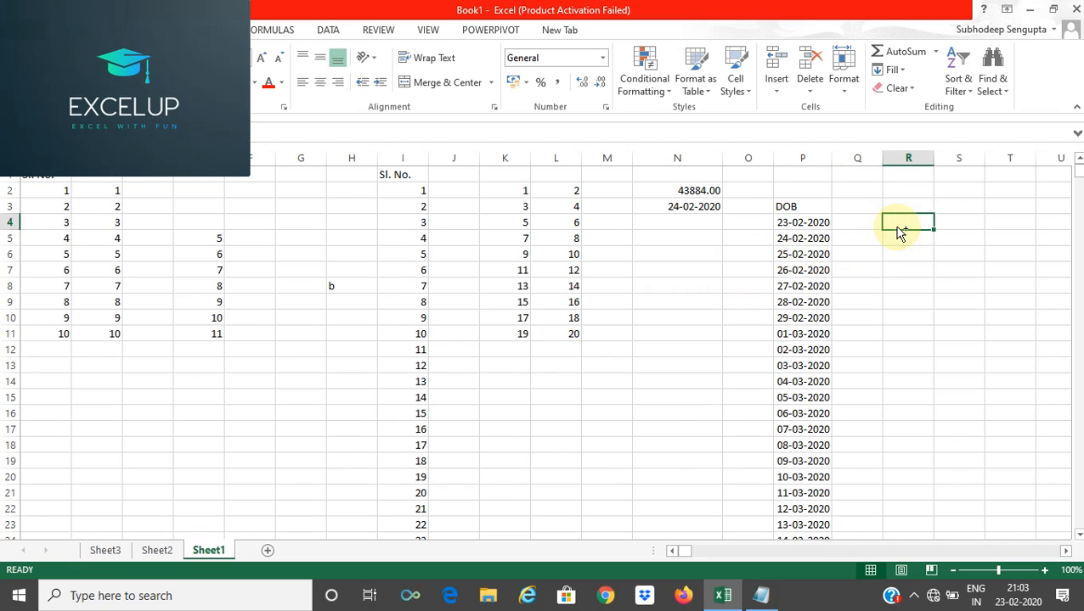
{"action": "key", "text": "ctrl+semicolon"}
{"action": "key", "text": "Return"}
Try a weekday date series from R4 in rows with stop value 31/03/2020, and undo it.
{"action": "left_click", "coordinate": [899, 222]}
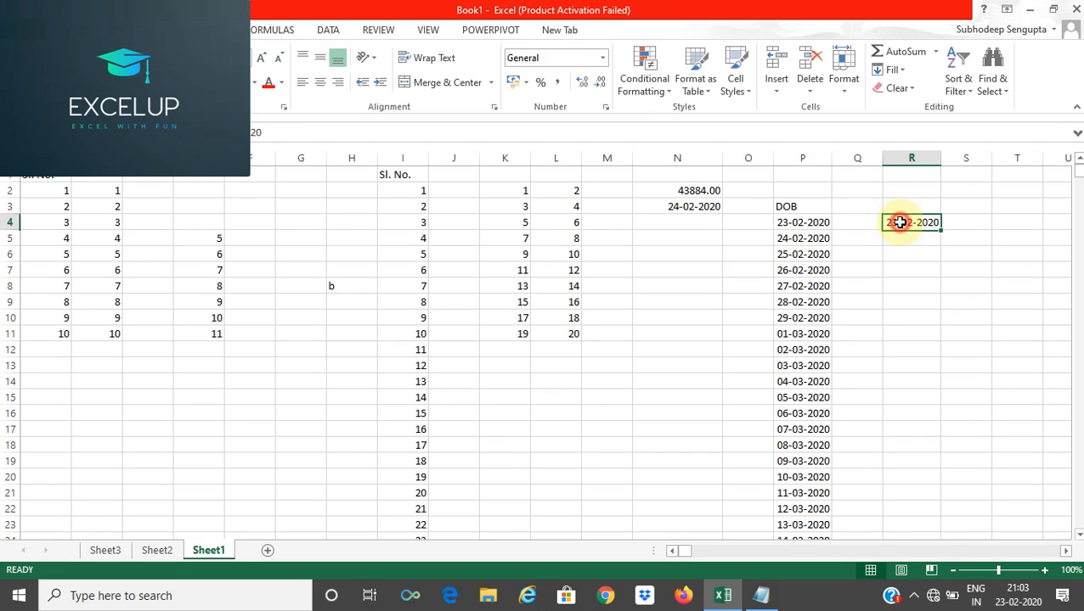
{"action": "key", "text": "alt+h"}
{"action": "key", "text": "f"}
{"action": "key", "text": "i"}
{"action": "key", "text": "s"}
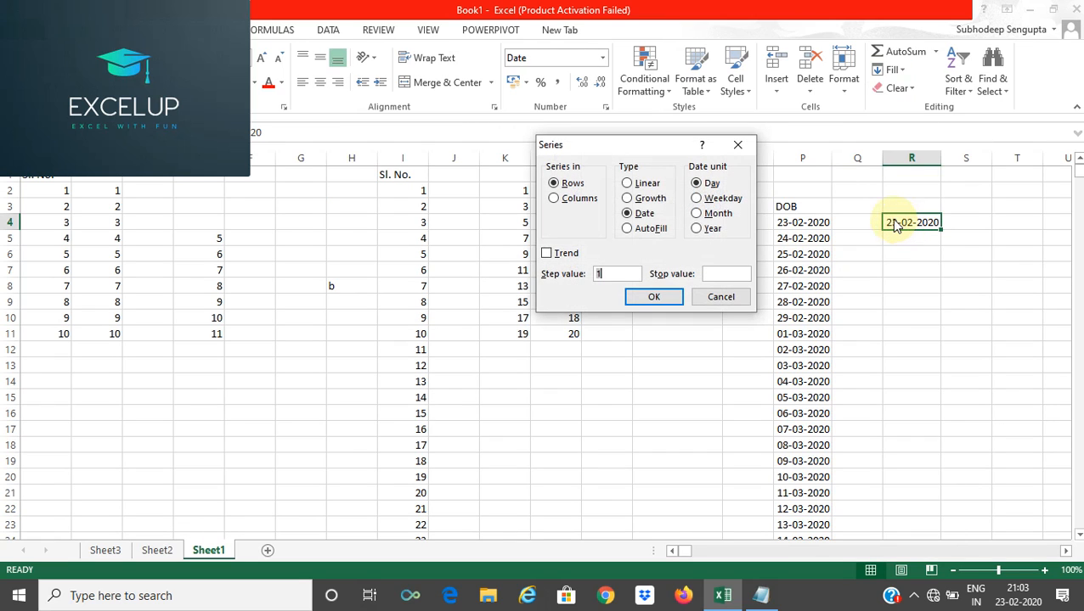
{"action": "left_click", "coordinate": [711, 199]}
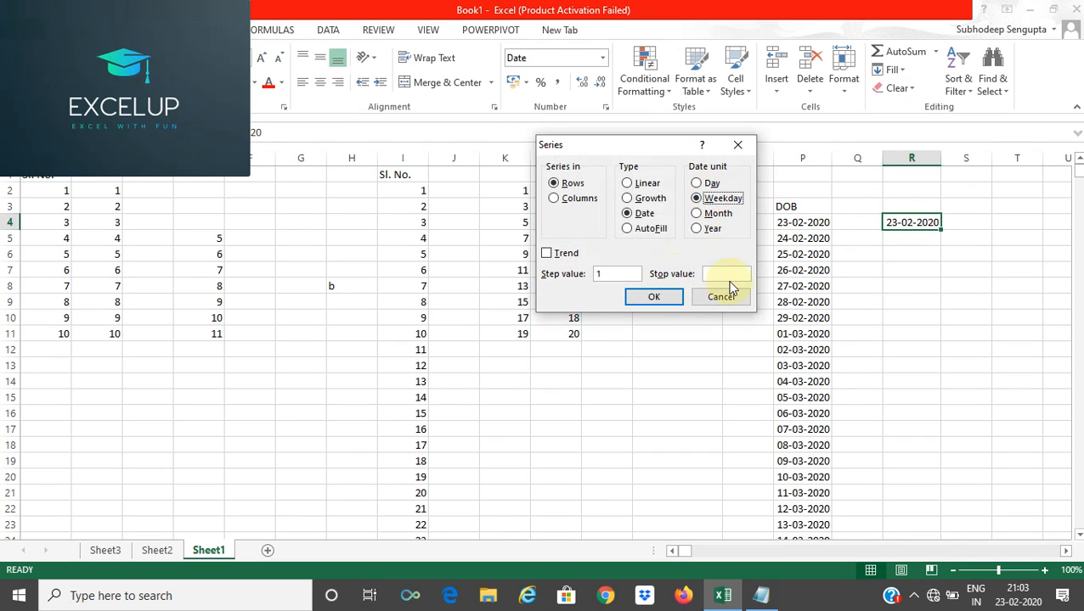
{"action": "left_click", "coordinate": [728, 274]}
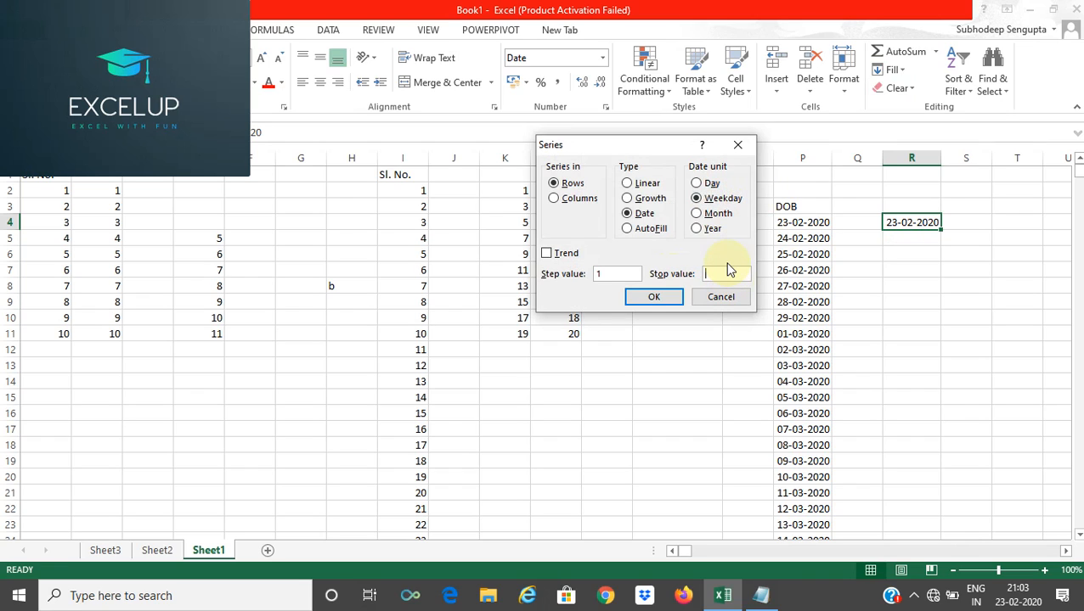
{"action": "type", "text": "31"}
{"action": "type", "text": "/"}
{"action": "type", "text": "03/2020"}
{"action": "left_click", "coordinate": [651, 297]}
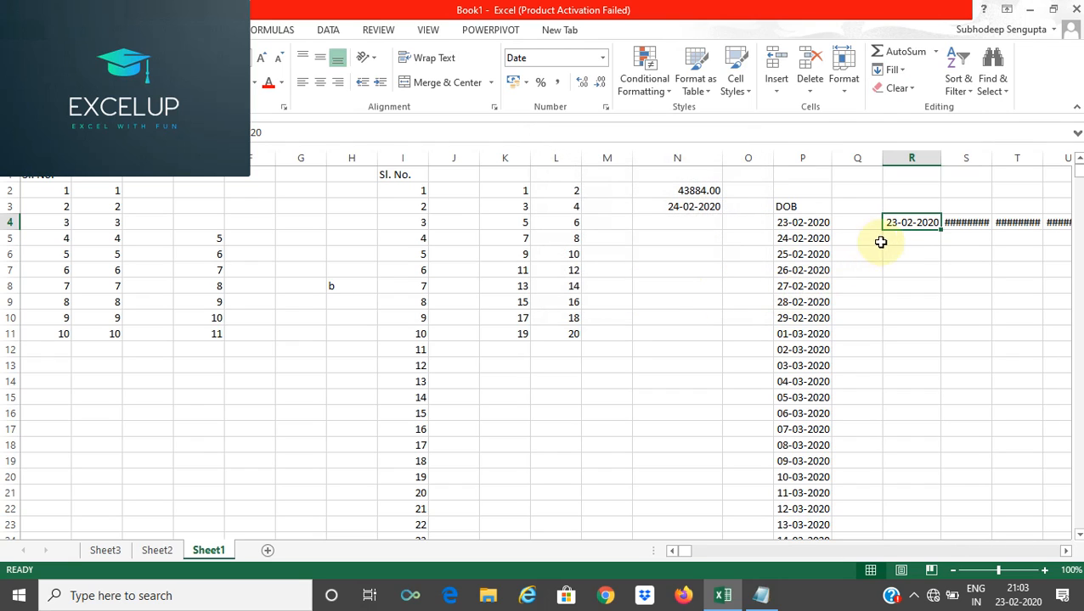
{"action": "key", "text": "ctrl+z"}
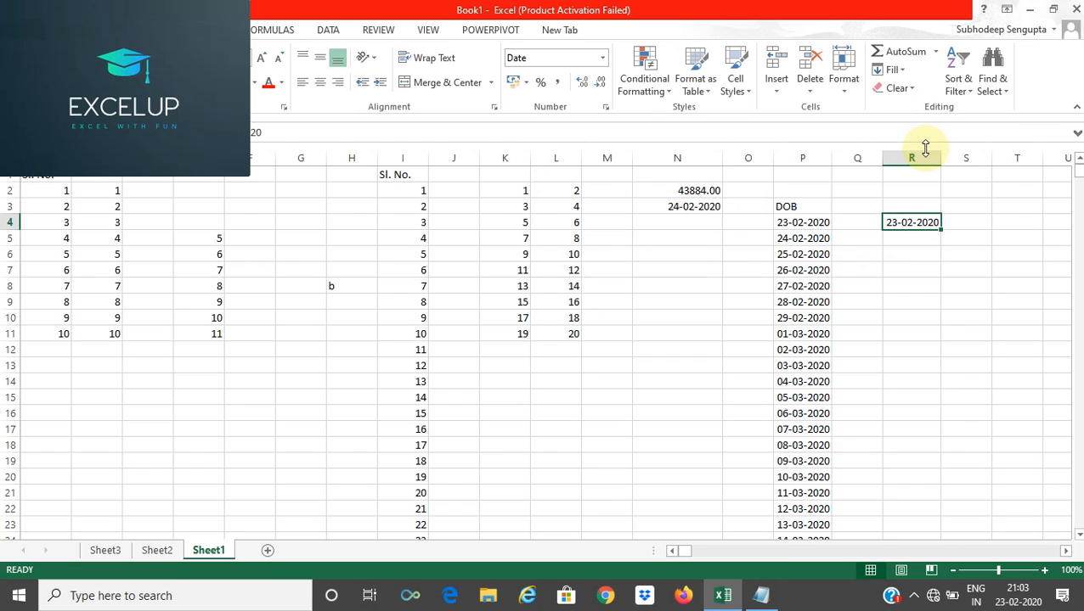
Fill column R from R4 with a weekday date series in columns, step 1, up to 31/03/2020.
{"action": "key", "text": "alt+h"}
{"action": "key", "text": "f"}
{"action": "key", "text": "i"}
{"action": "key", "text": "s"}
{"action": "left_click", "coordinate": [595, 200]}
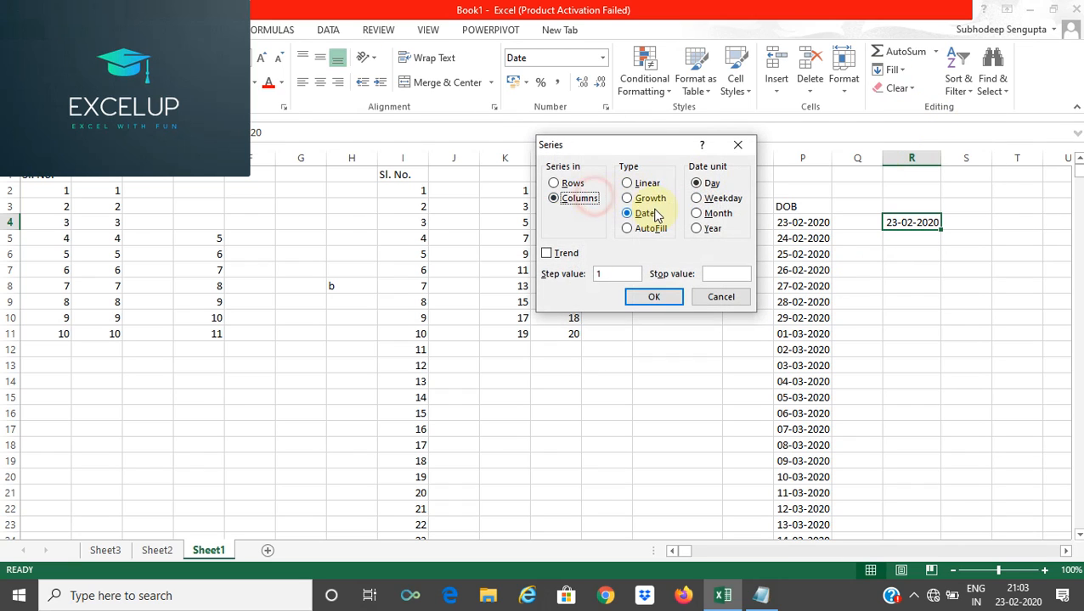
{"action": "left_click", "coordinate": [696, 198]}
{"action": "left_click", "coordinate": [722, 272]}
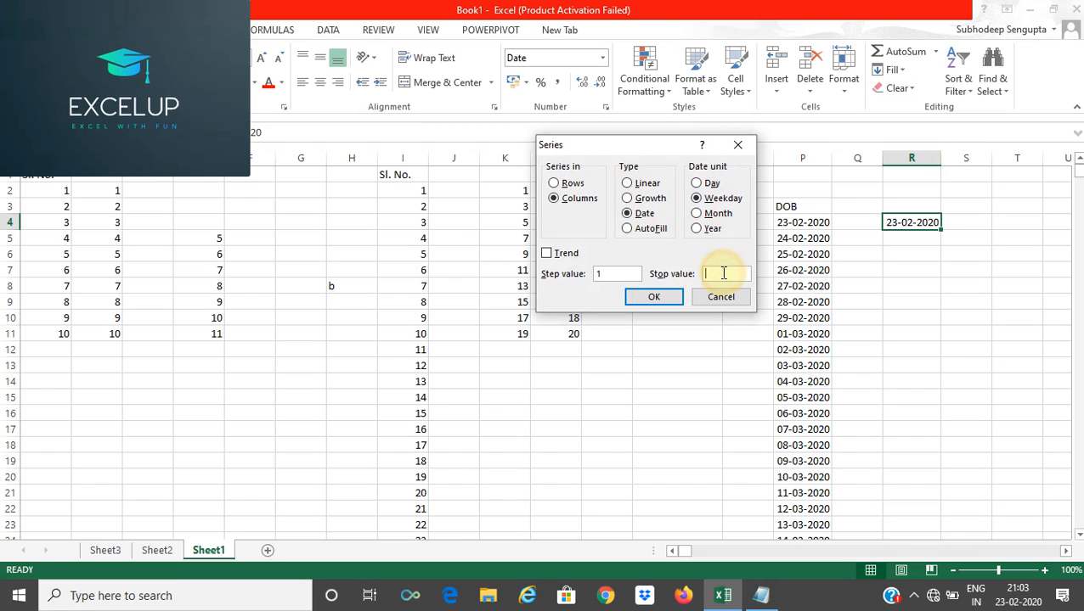
{"action": "type", "text": "31/"}
{"action": "type", "text": "03/202"}
{"action": "type", "text": "0"}
{"action": "left_click", "coordinate": [656, 297]}
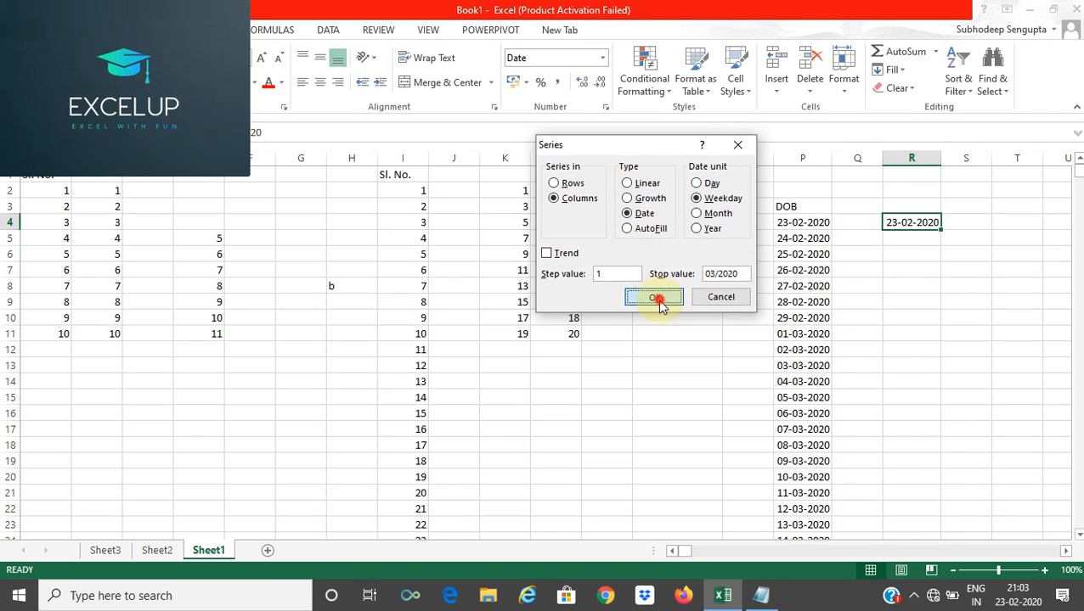
Examine the dates in R4 through R11 one by one to see which days the weekday series includes.
{"action": "left_click", "coordinate": [896, 241]}
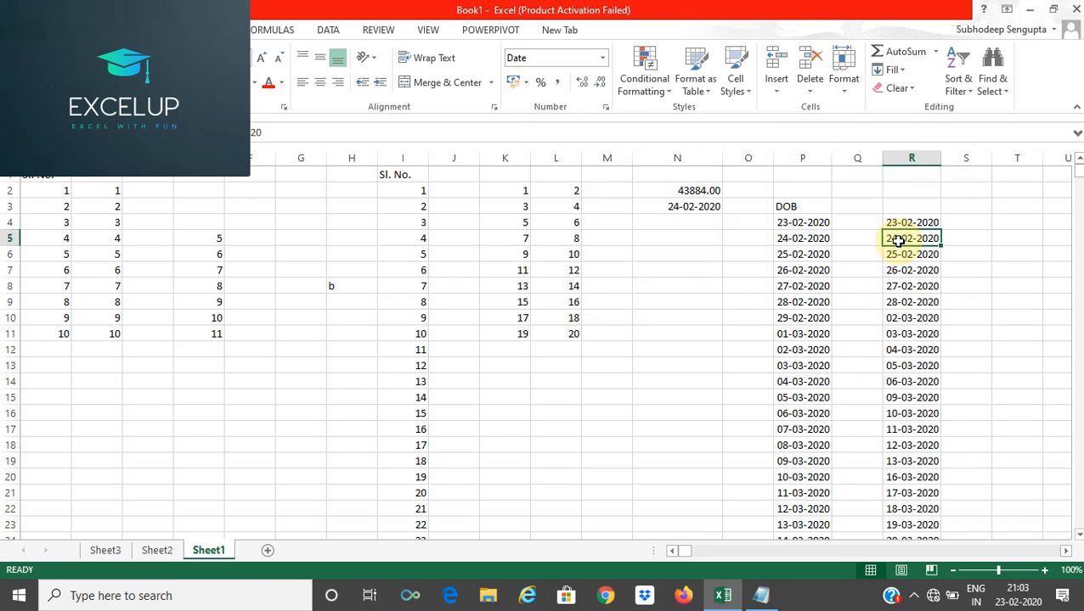
{"action": "left_click", "coordinate": [895, 221]}
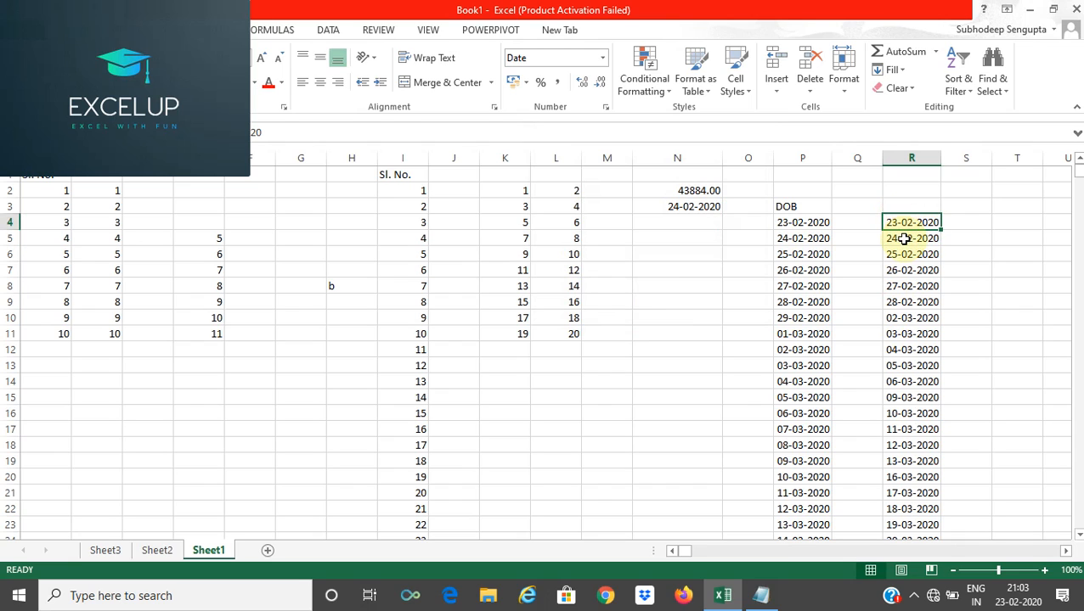
{"action": "left_click", "coordinate": [902, 240]}
{"action": "left_click", "coordinate": [908, 254]}
{"action": "left_click", "coordinate": [914, 271]}
{"action": "left_click", "coordinate": [921, 287]}
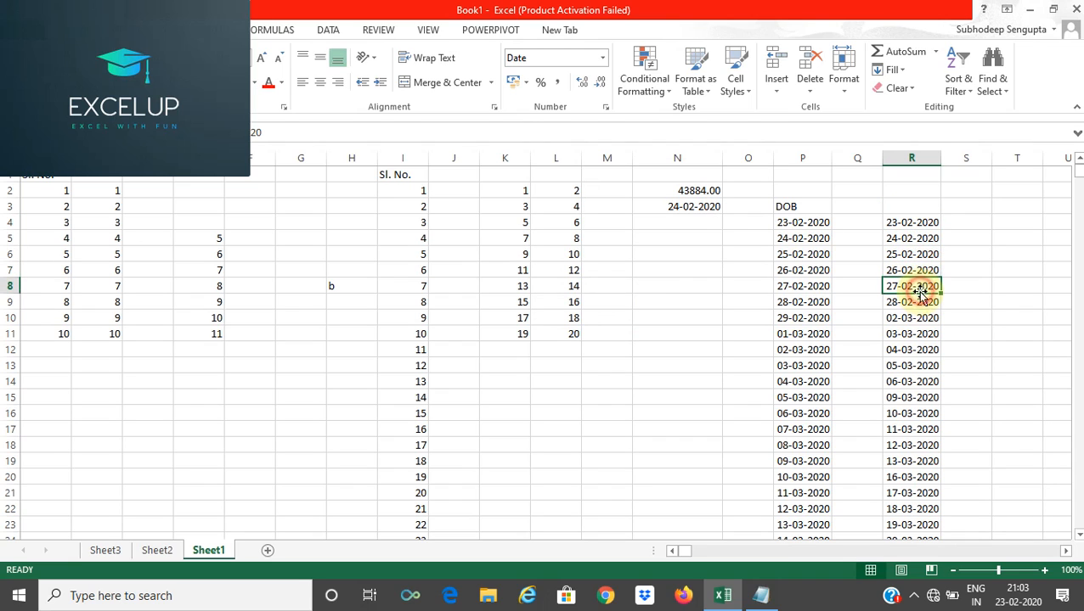
{"action": "left_click", "coordinate": [920, 303]}
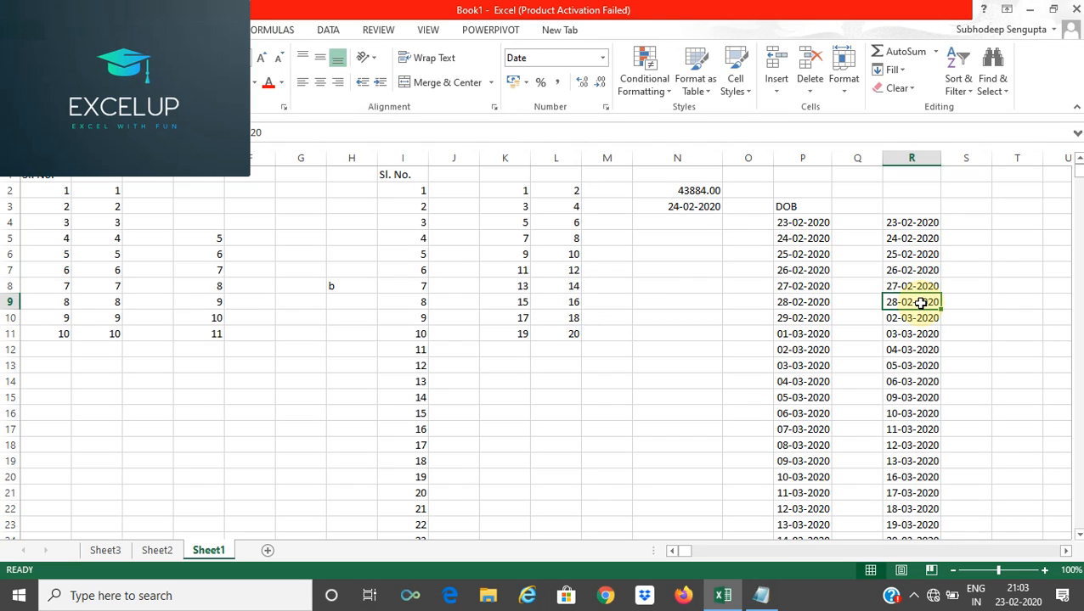
{"action": "left_click", "coordinate": [920, 318]}
{"action": "left_click", "coordinate": [921, 332]}
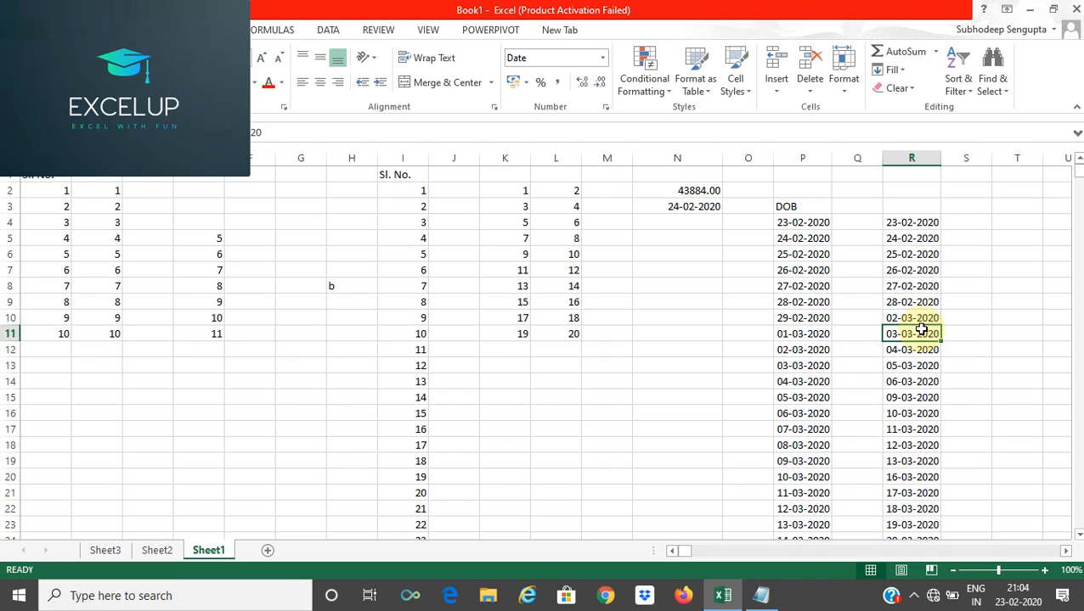
Insert the current date as a fixed value in cell T5.
{"action": "left_click", "coordinate": [979, 222]}
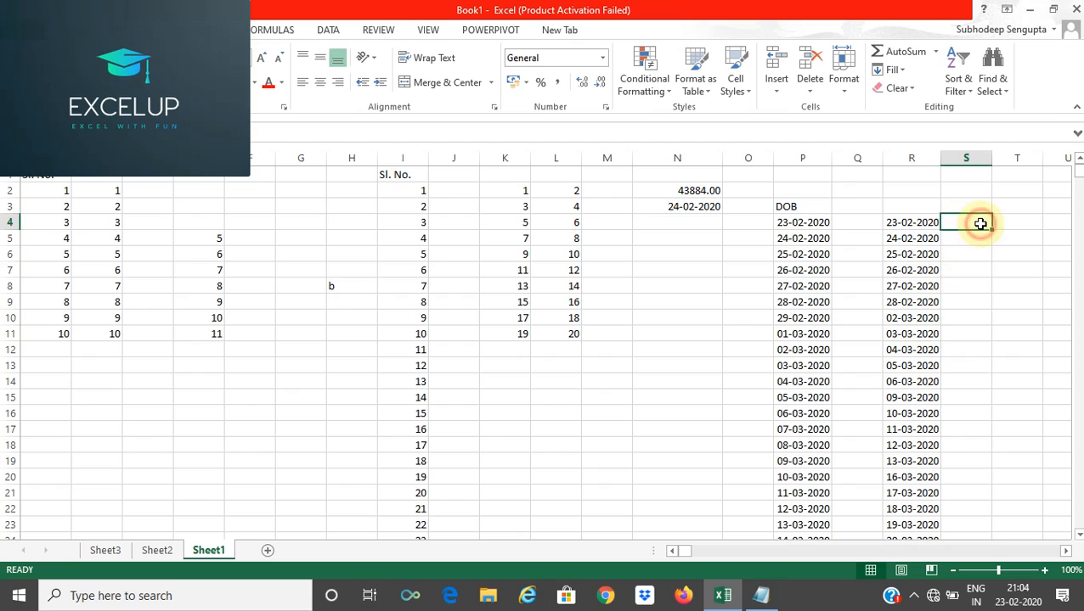
{"action": "key", "text": "Right"}
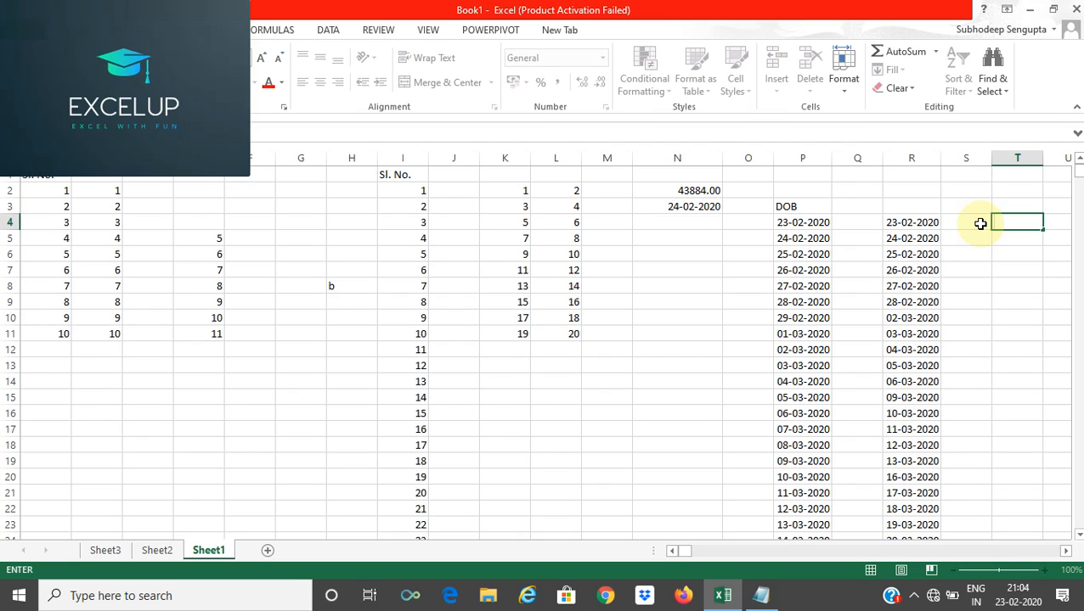
{"action": "key", "text": "Down"}
{"action": "key", "text": "ctrl+semicolon"}
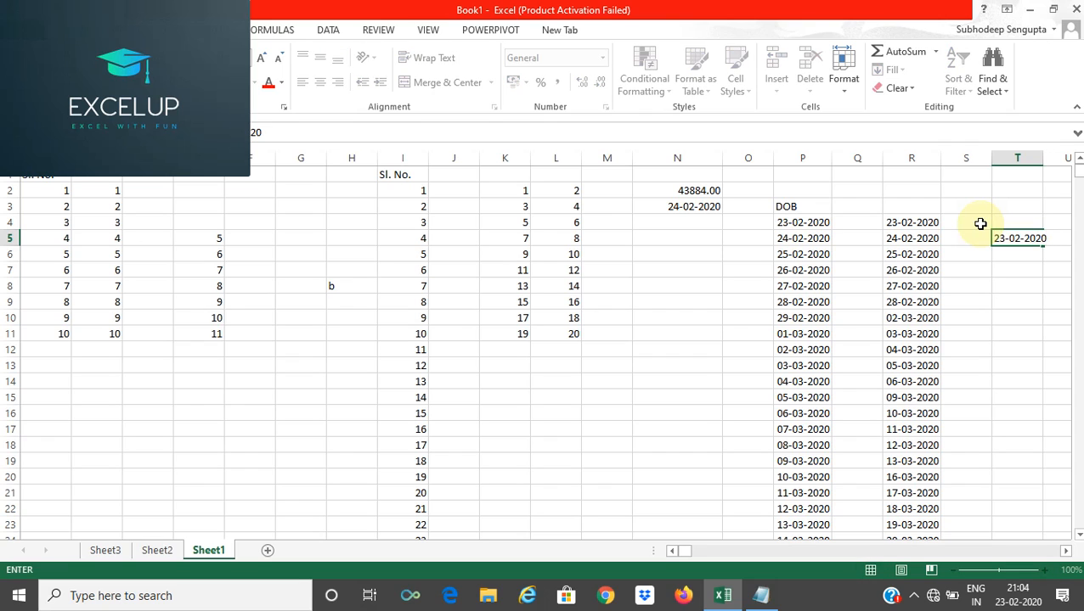
{"action": "key", "text": "ctrl+Return"}
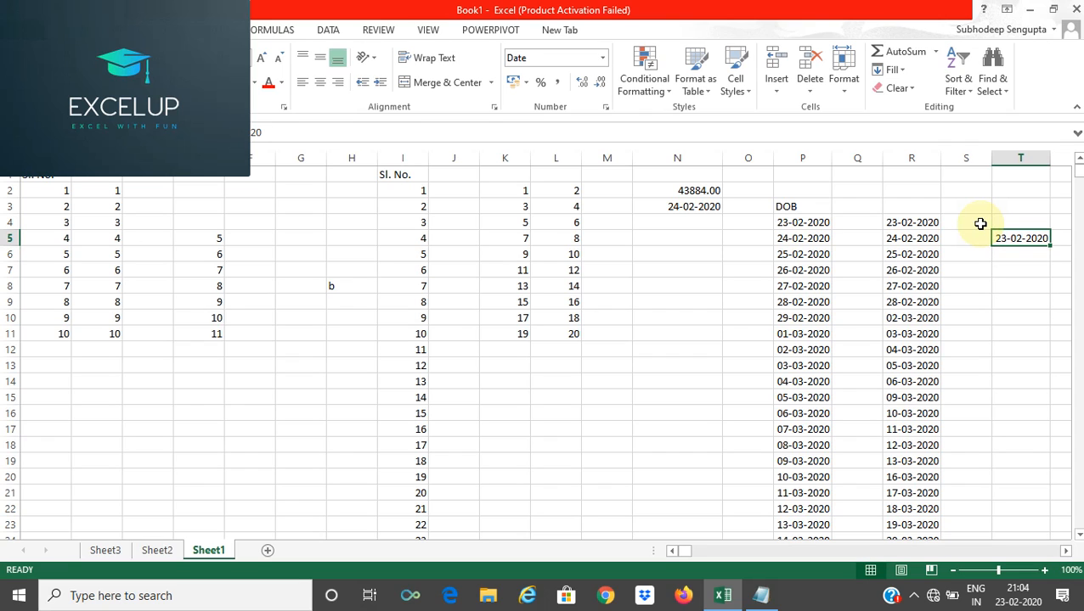
{"action": "key", "text": "alt+h"}
{"action": "key", "text": "e"}
{"action": "key", "text": "a"}
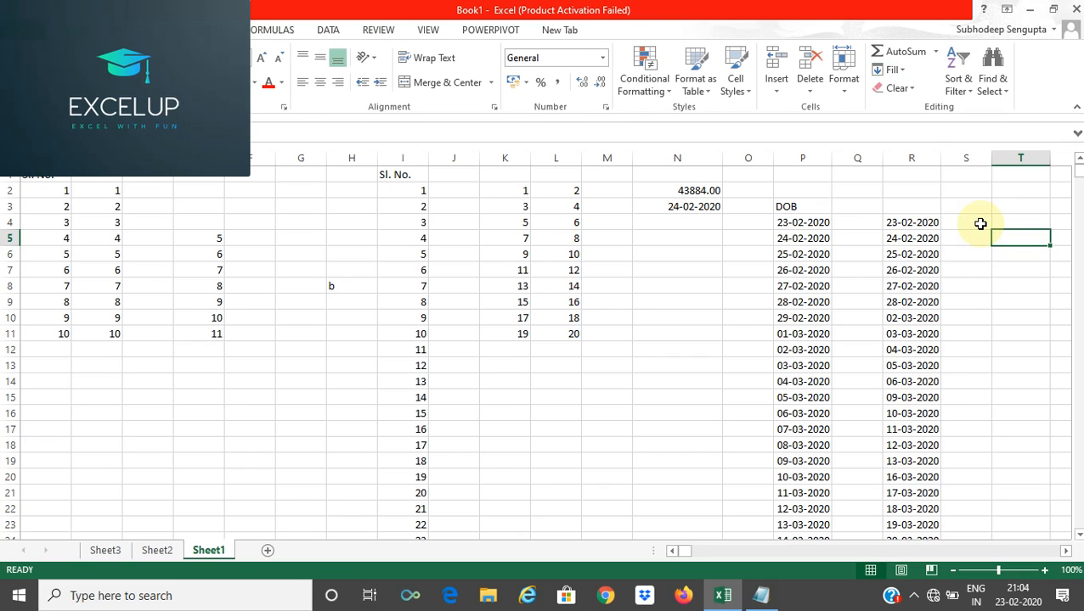
{"action": "key", "text": "ctrl+z"}
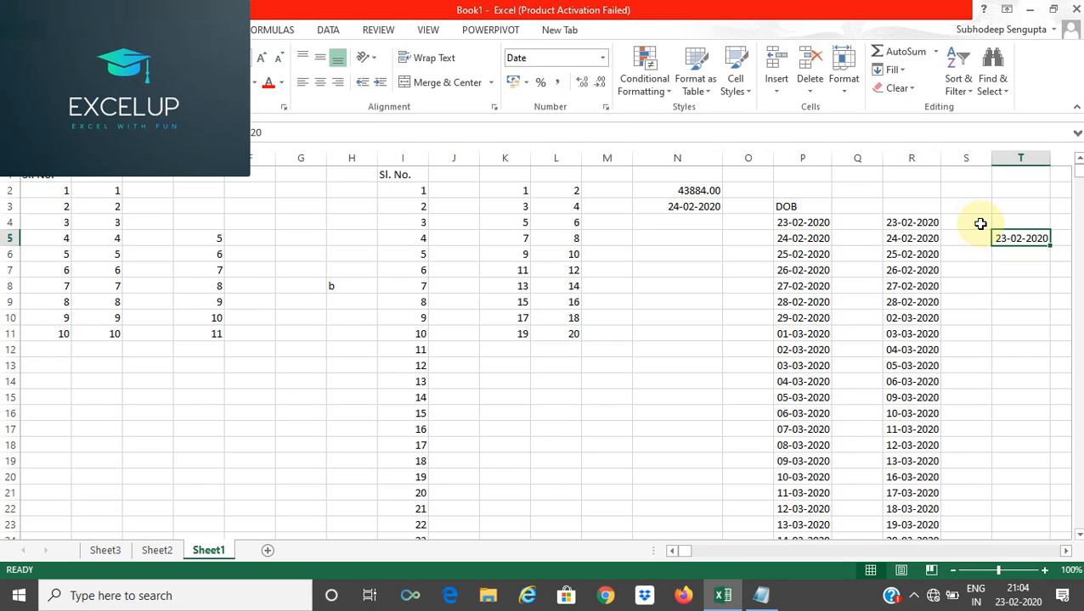
Fill column T from T5 with a monthly date series in columns, step 1, up to 30/05/2020.
{"action": "key", "text": "alt+h"}
{"action": "key", "text": "f"}
{"action": "key", "text": "i"}
{"action": "key", "text": "s"}
{"action": "left_click", "coordinate": [577, 198]}
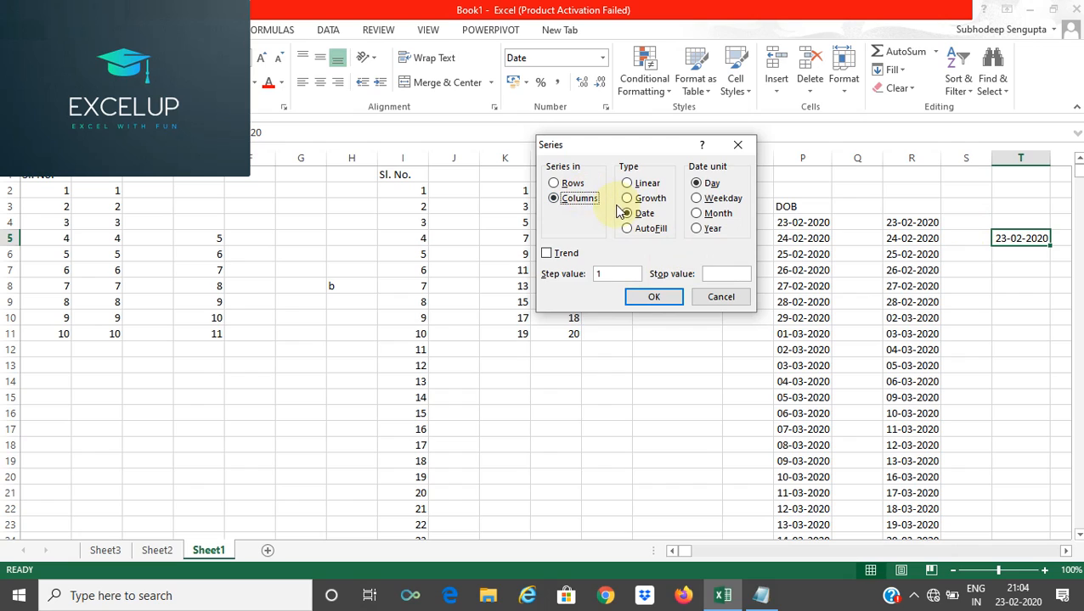
{"action": "left_click", "coordinate": [698, 214]}
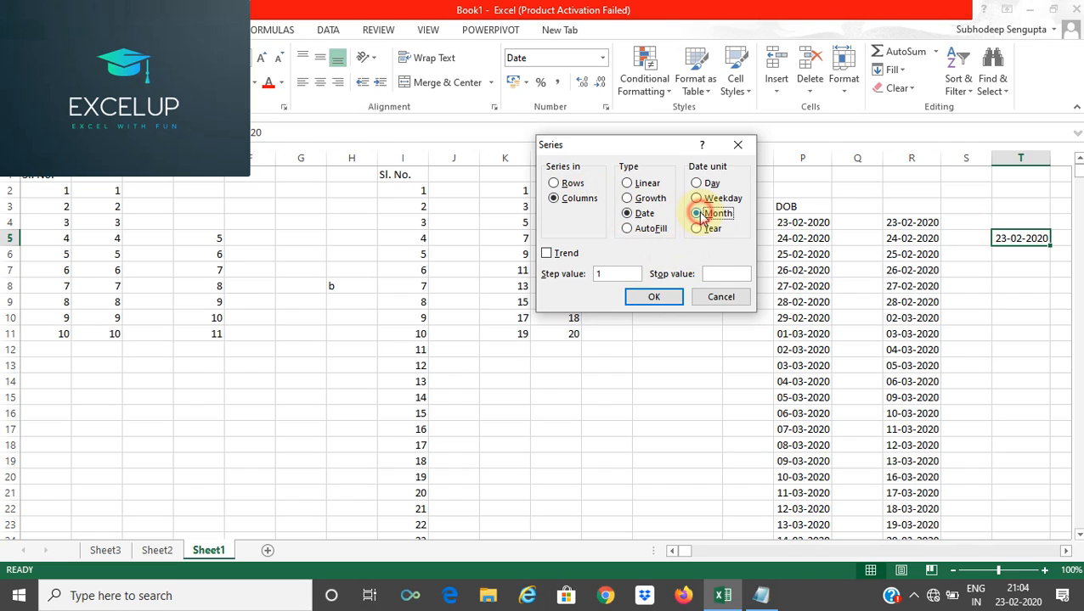
{"action": "left_click", "coordinate": [715, 274]}
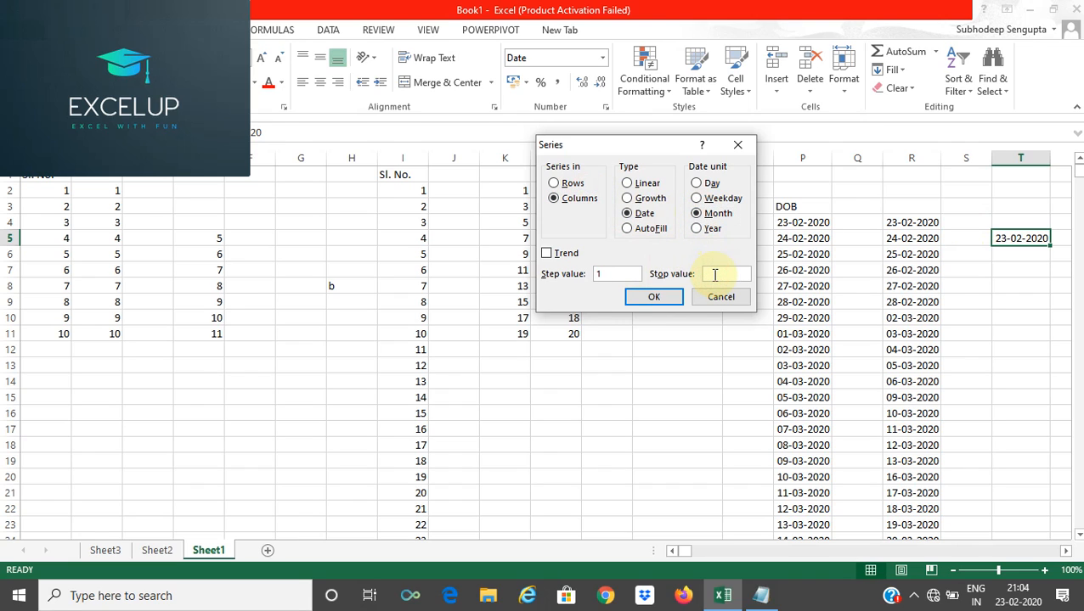
{"action": "type", "text": "3"}
{"action": "type", "text": "0/"}
{"action": "type", "text": "0"}
{"action": "type", "text": "5"}
{"action": "type", "text": "/020"}
{"action": "type", "text": "2020"}
{"action": "left_click", "coordinate": [654, 297]}
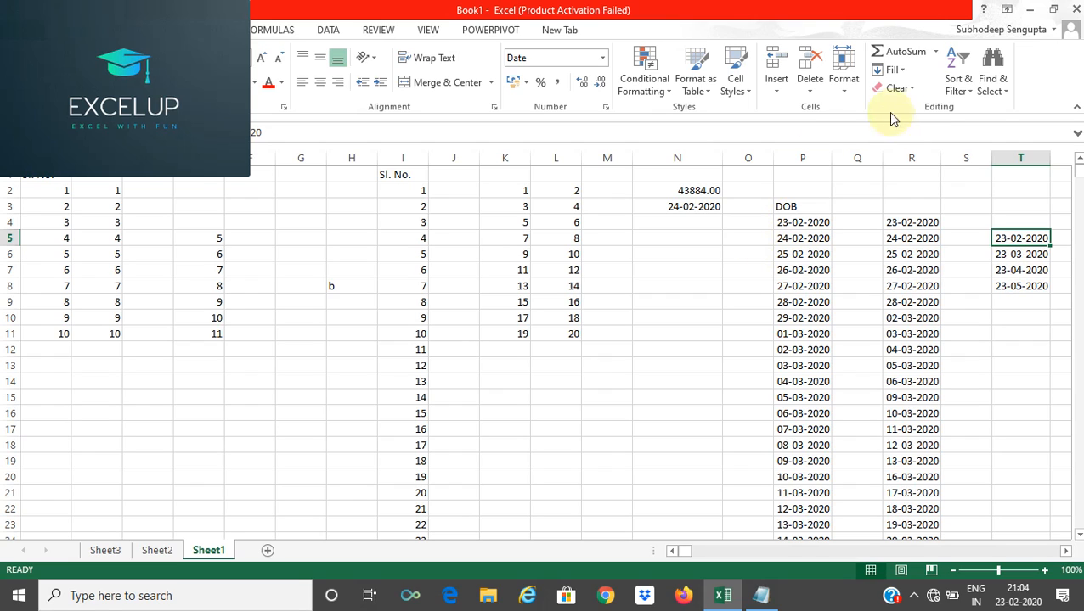
{"action": "left_click", "coordinate": [705, 321]}
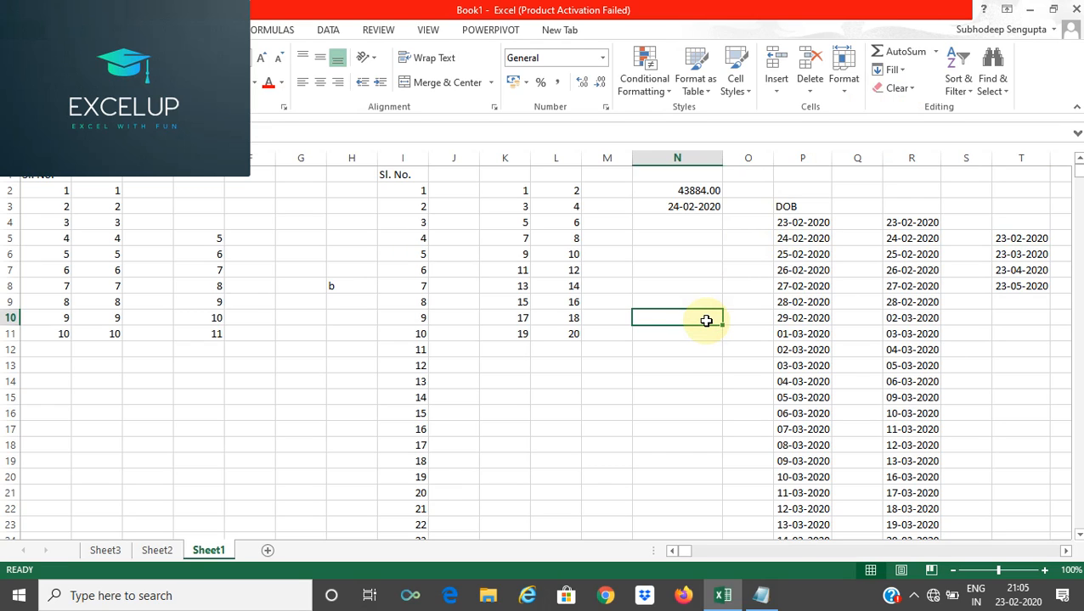
{"action": "left_click", "coordinate": [917, 601]}
{"action": "left_click", "coordinate": [944, 564]}
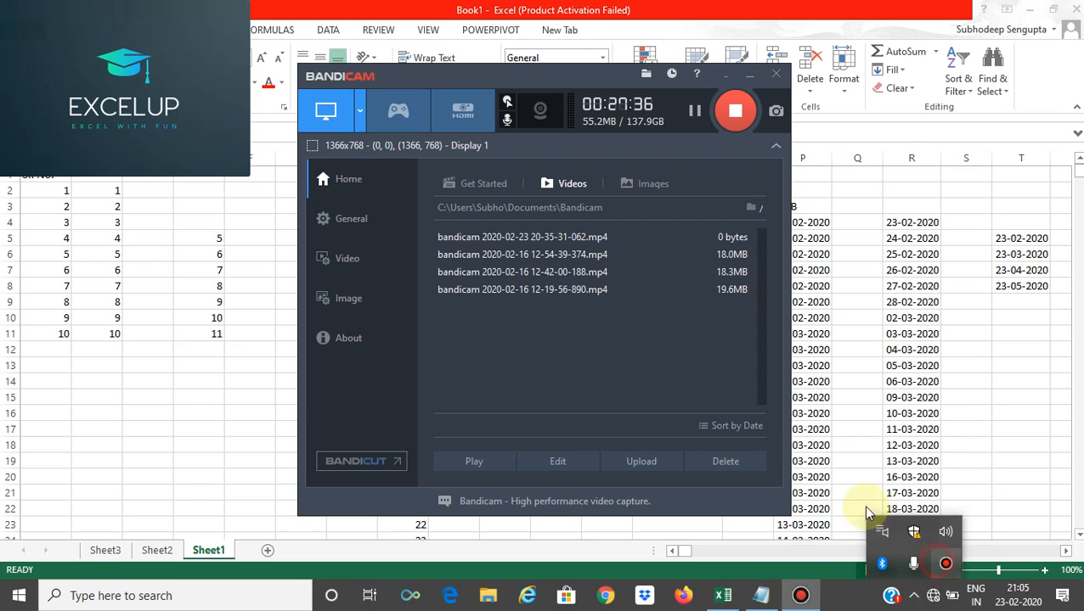